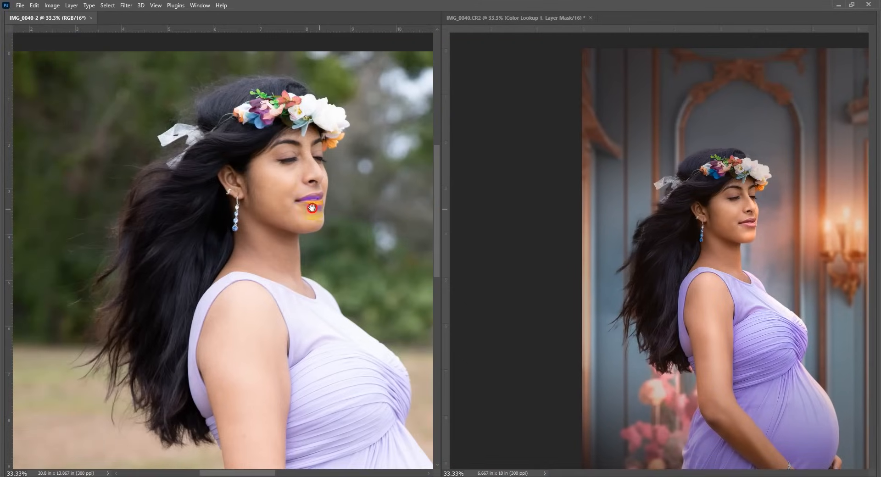
Compare the original outdoor portrait with the finished composite, examining the face and the whole figure in both documents
drag(309, 203, 259, 194)
key(ctrl+minus)
key(ctrl+minus)
drag(267, 290, 252, 250)
click(636, 147)
drag(636, 148, 633, 186)
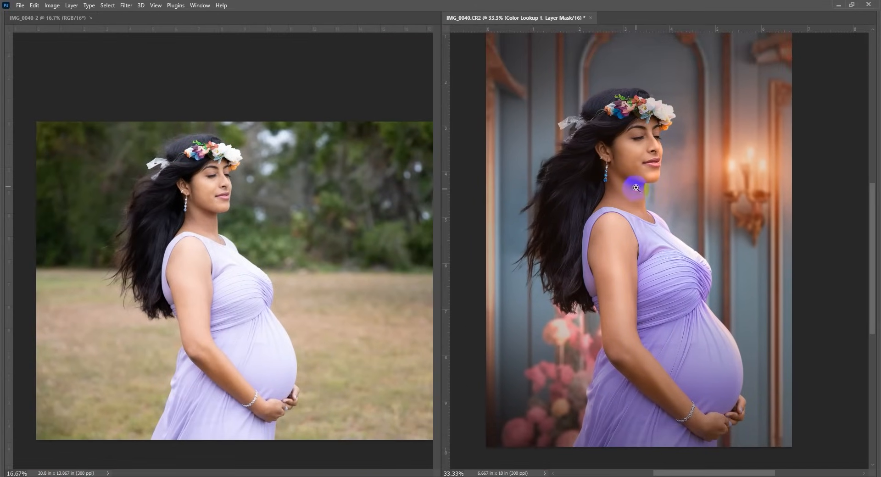
click(638, 140)
click(162, 204)
click(161, 204)
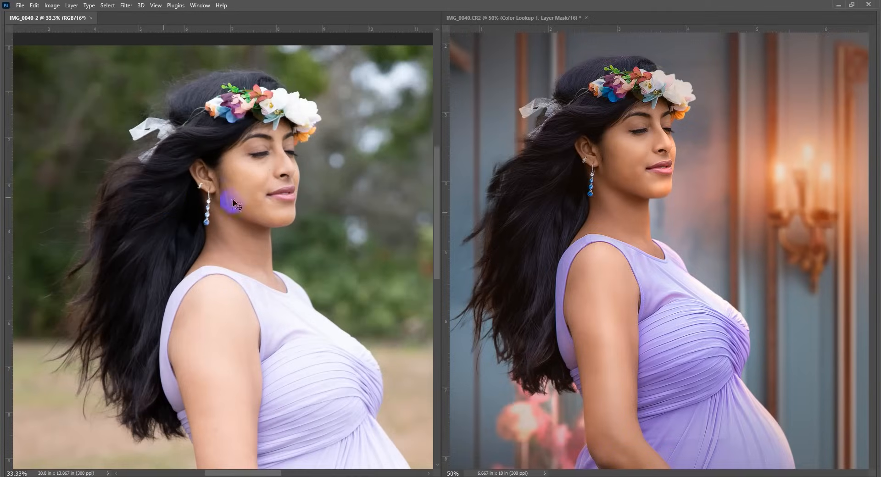
key(ctrl+0)
click(611, 188)
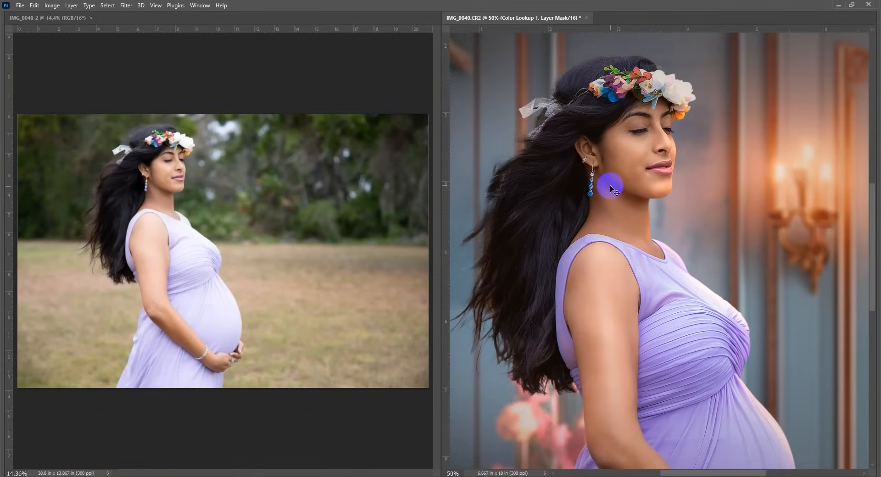
key(ctrl+0)
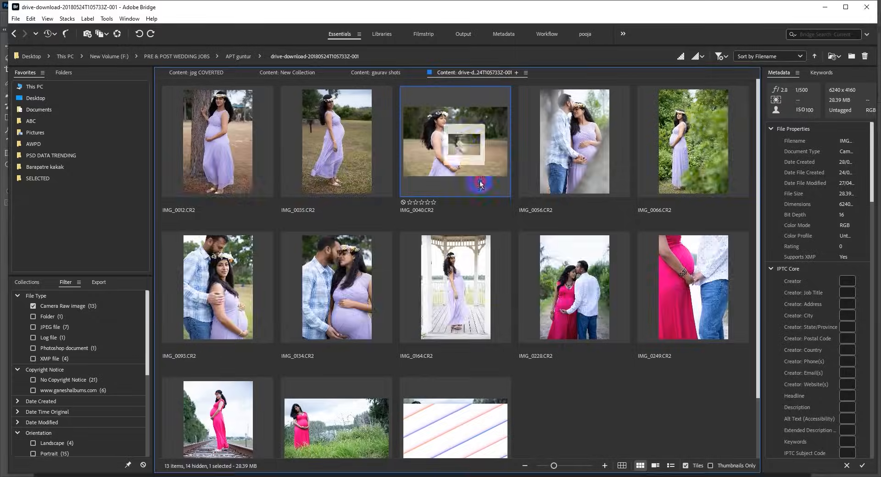
Bring IMG_0040.CR2 from Bridge into Photoshop so that it opens in Camera Raw
key(alt+Tab)
drag(474, 182, 397, 209)
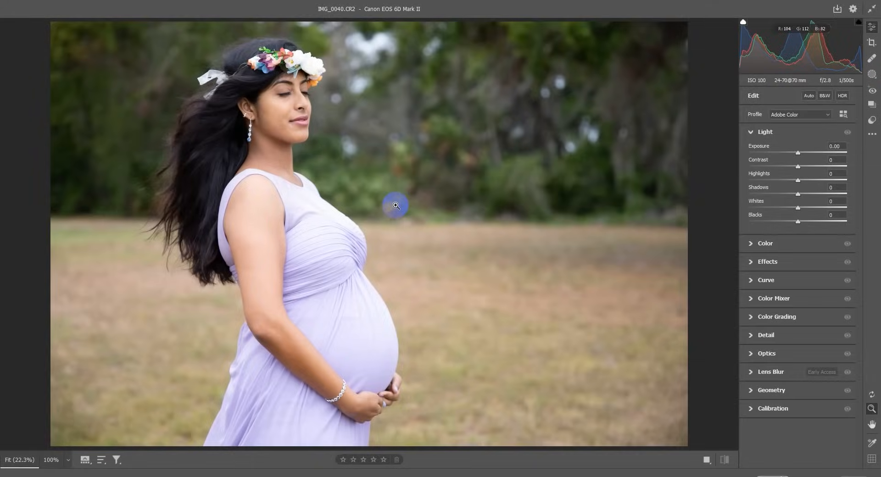
Examine the raw photo up close, checking the woman's face, dress and the background
drag(226, 94, 318, 164)
key(space)
drag(431, 292, 399, 137)
drag(392, 319, 351, 146)
drag(476, 393, 450, 293)
drag(598, 327, 463, 443)
drag(389, 155, 429, 408)
drag(374, 138, 387, 264)
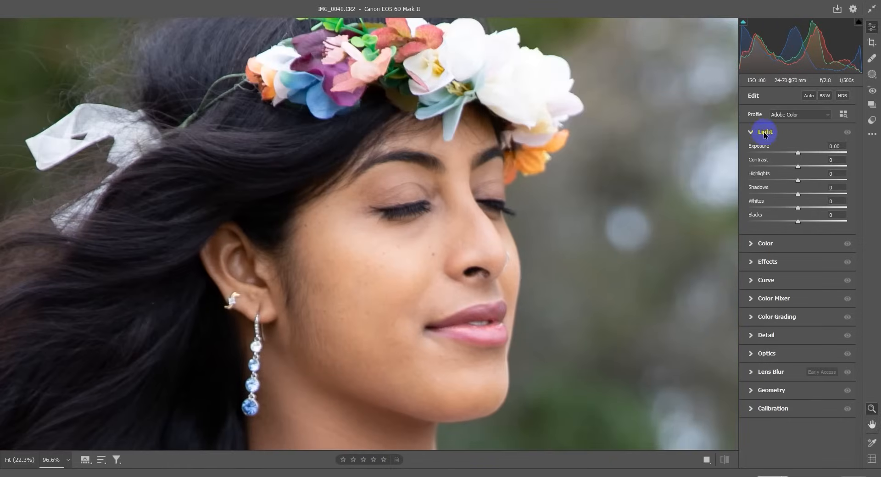
Lower the photo's Exposure to -0.80 and its Highlights to -59
drag(798, 153, 790, 153)
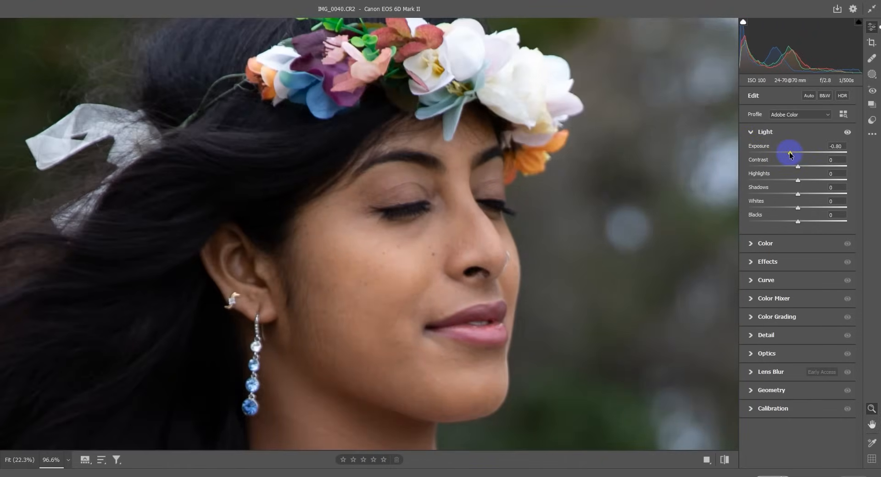
key(ctrl+minus)
key(ctrl+minus)
drag(462, 371, 383, 172)
drag(783, 180, 769, 181)
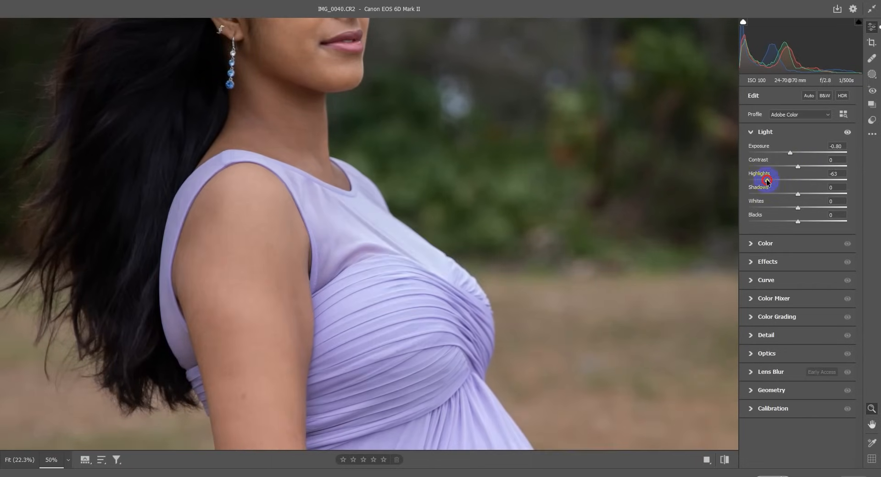
Raise the photo's Shadows to +49 and check the face and hair
mouse_move(458, 319)
mouse_down()
mouse_move(442, 277)
mouse_move(461, 311)
mouse_up()
drag(457, 130, 489, 211)
drag(798, 195, 821, 196)
drag(484, 329, 494, 342)
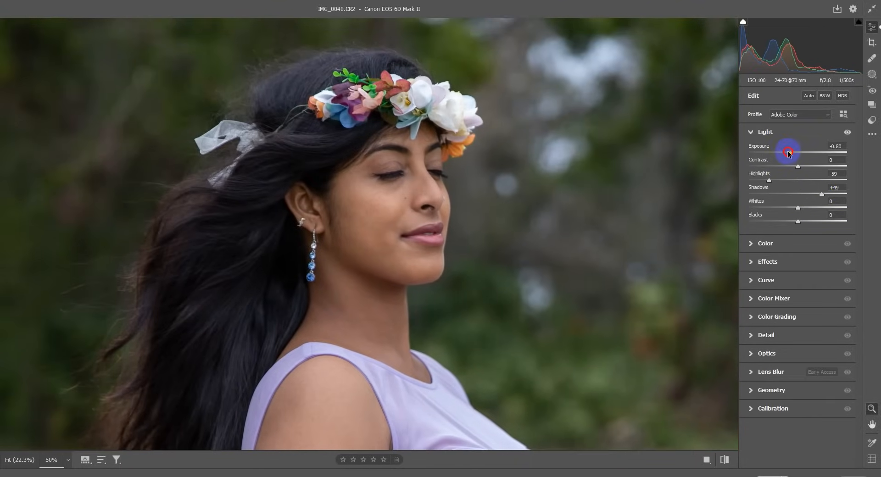
Set the photo's Exposure to -0.90 and its Whites to +19
drag(788, 150, 787, 150)
key(ctrl+minus)
key(ctrl+minus)
drag(798, 208, 807, 208)
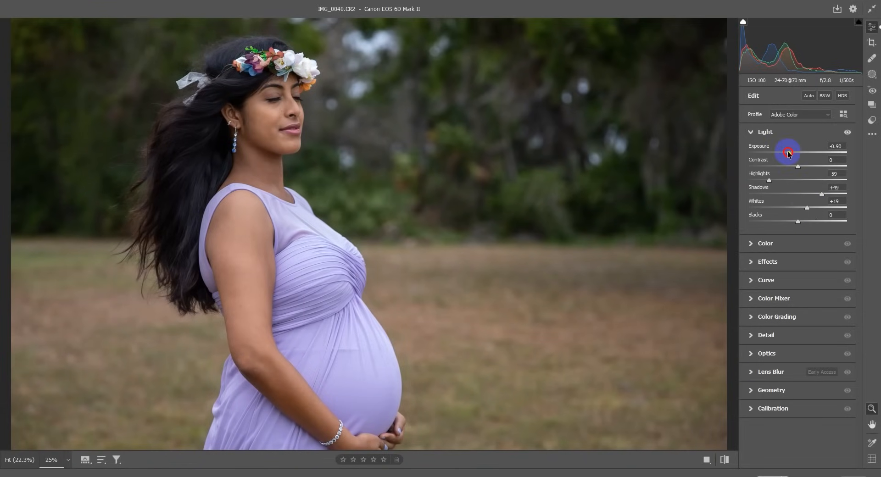
Use the Color Mixer's targeted adjustment on the dress to set Blues saturation to +56 and Purples to +45, and slightly lower its luminance
click(752, 299)
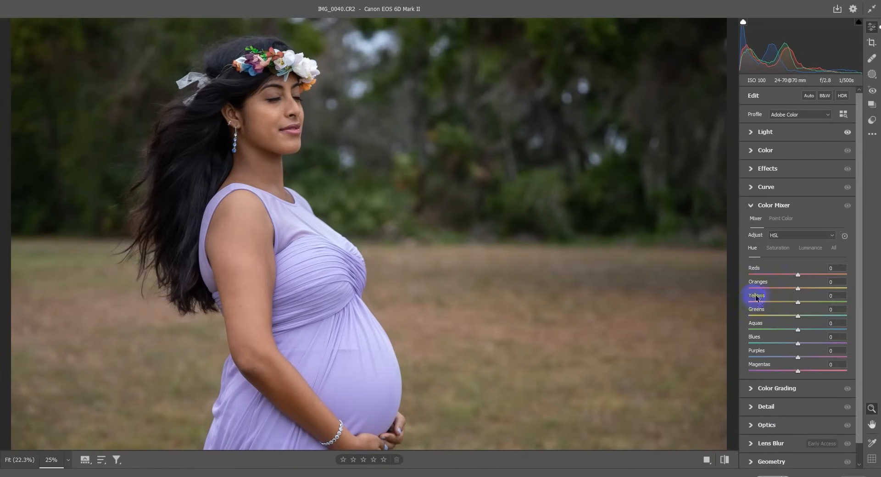
click(778, 248)
click(845, 237)
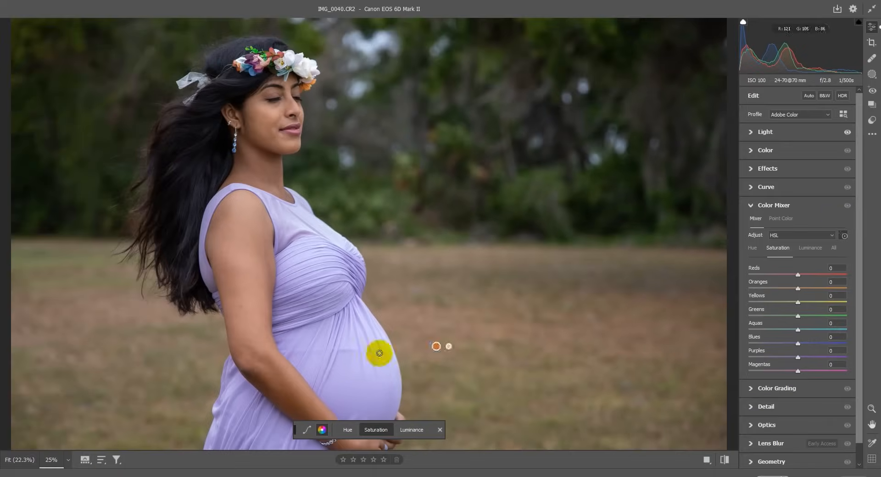
drag(357, 363, 384, 363)
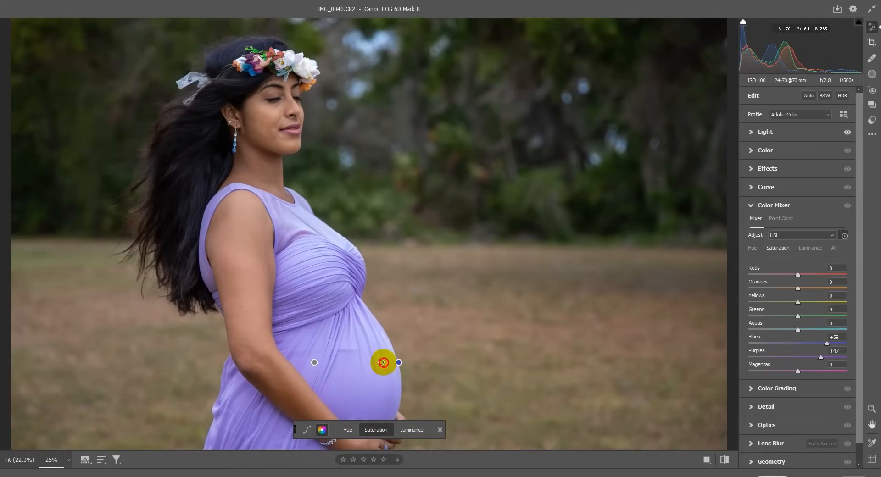
click(810, 248)
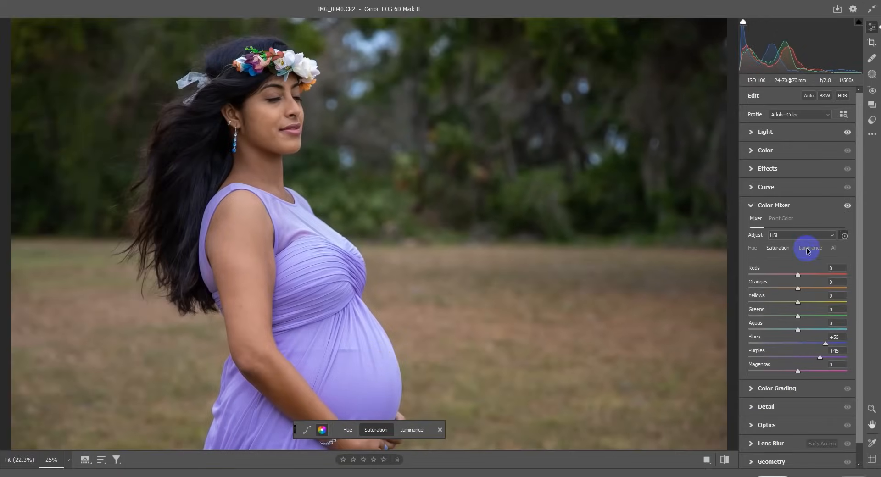
mouse_move(374, 347)
mouse_down()
mouse_move(362, 346)
mouse_move(372, 347)
mouse_up()
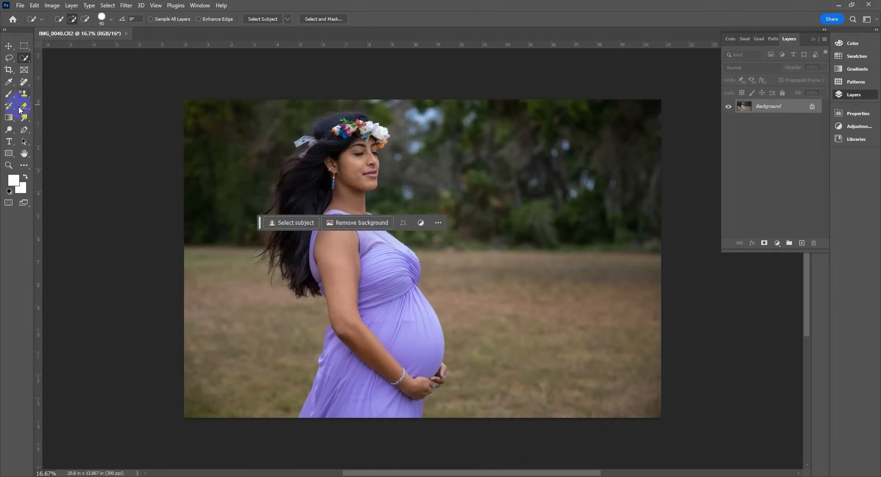
Choose the Healing Brush and add a new blank layer above the Background
click(24, 81)
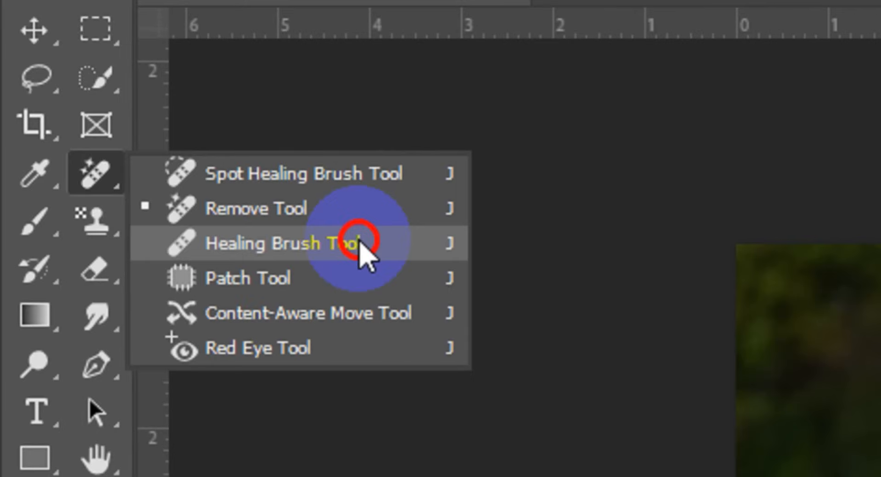
click(360, 243)
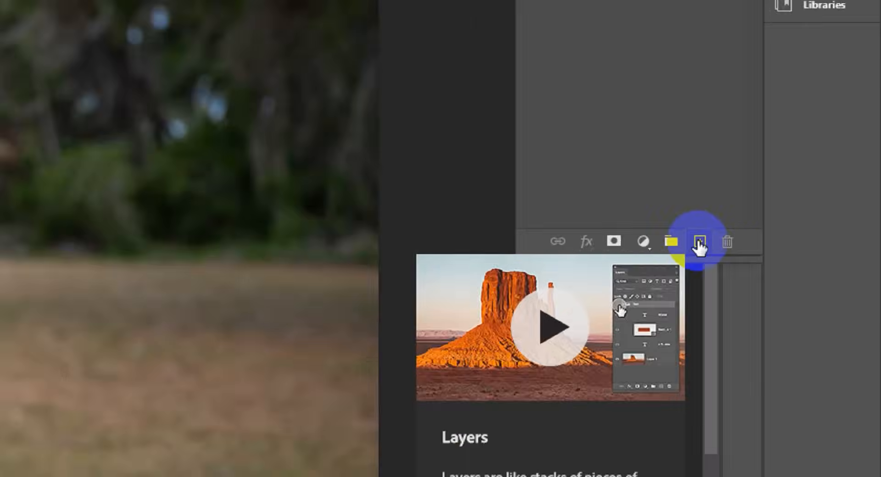
click(802, 244)
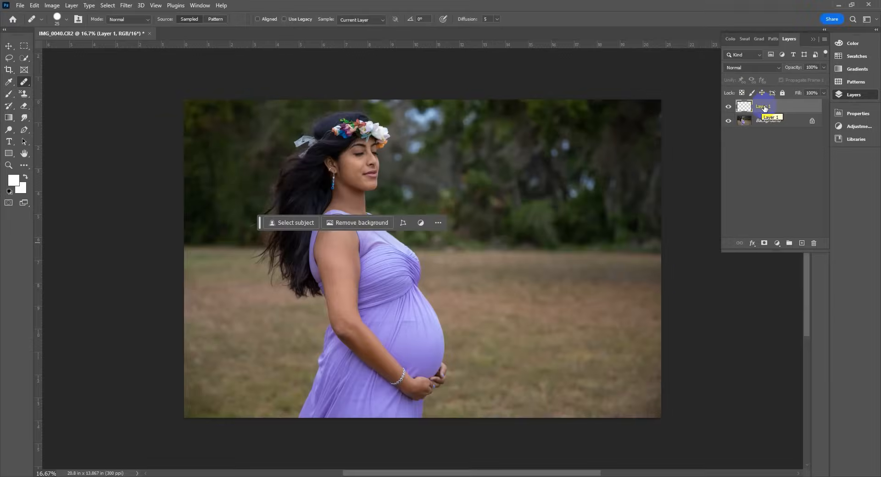
Set the Healing Brush to sample Current & Below and hide the contextual task bar
click(365, 20)
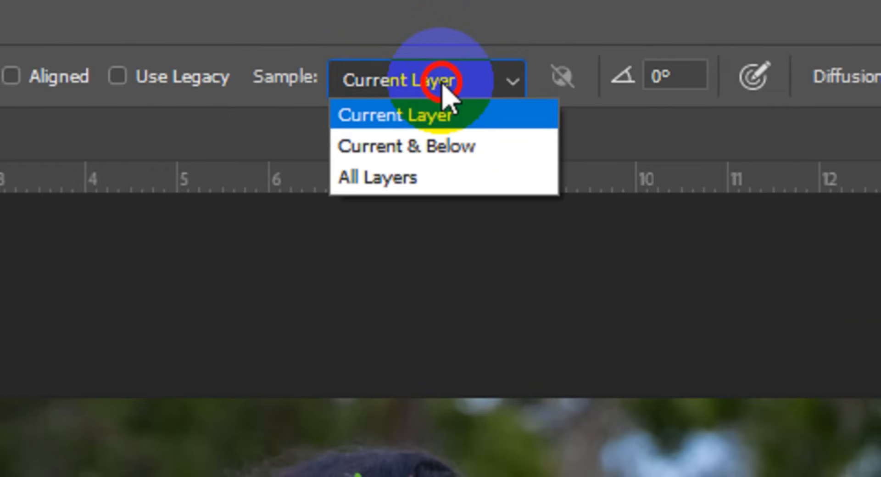
click(480, 146)
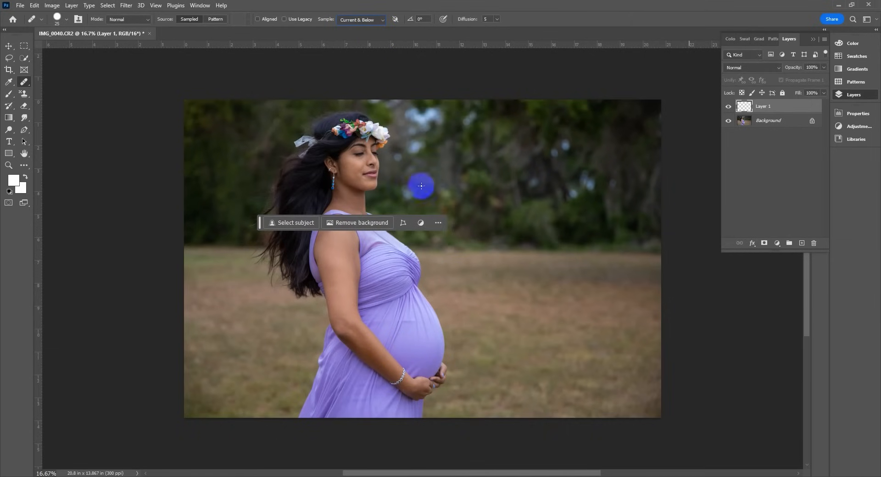
click(438, 223)
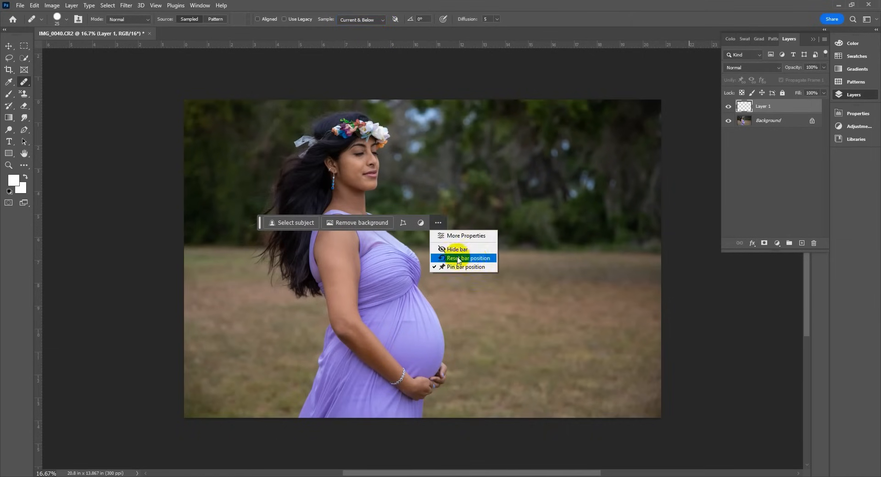
click(476, 252)
Remove the moles and small blemishes on the woman's cheek beside the nose and under the eye with the Healing Brush
key(z)
click(345, 160)
click(358, 147)
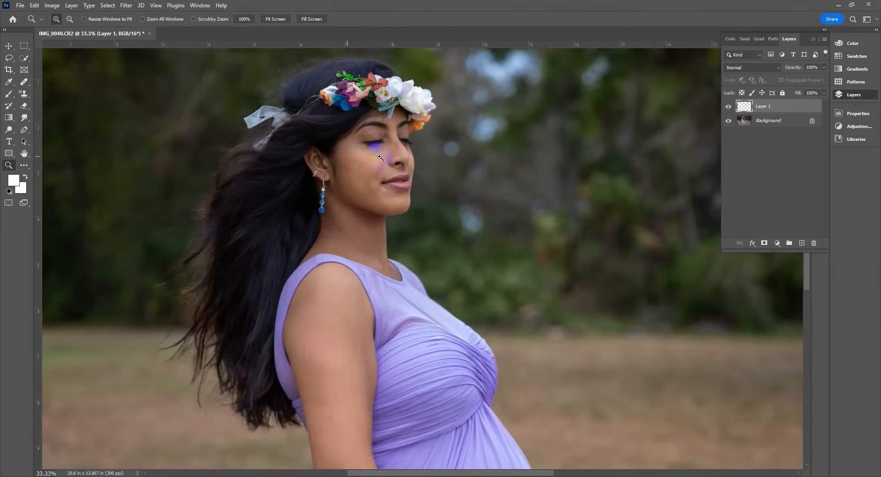
click(384, 170)
click(423, 142)
click(423, 142)
click(433, 138)
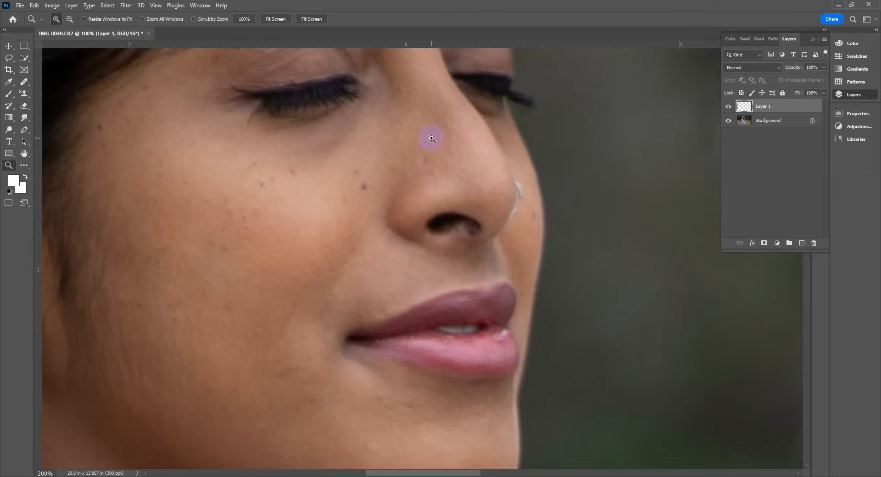
key(j)
drag(361, 166, 435, 211)
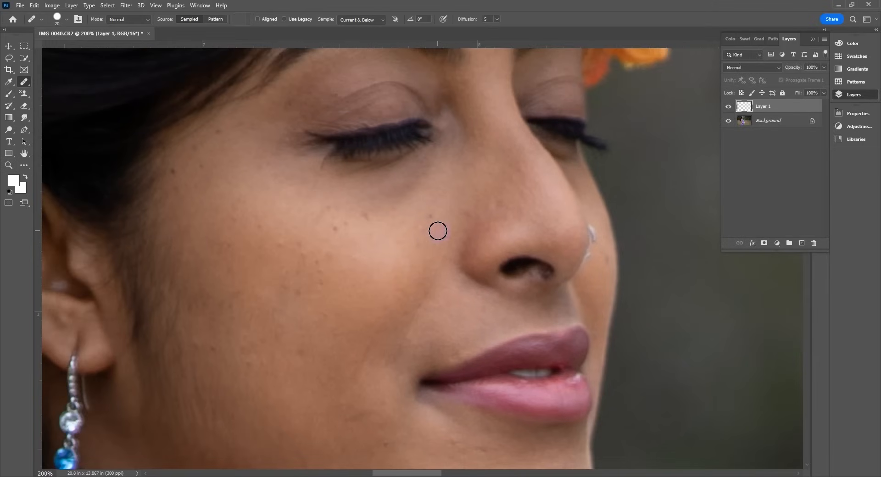
click(368, 216)
click(336, 228)
click(361, 240)
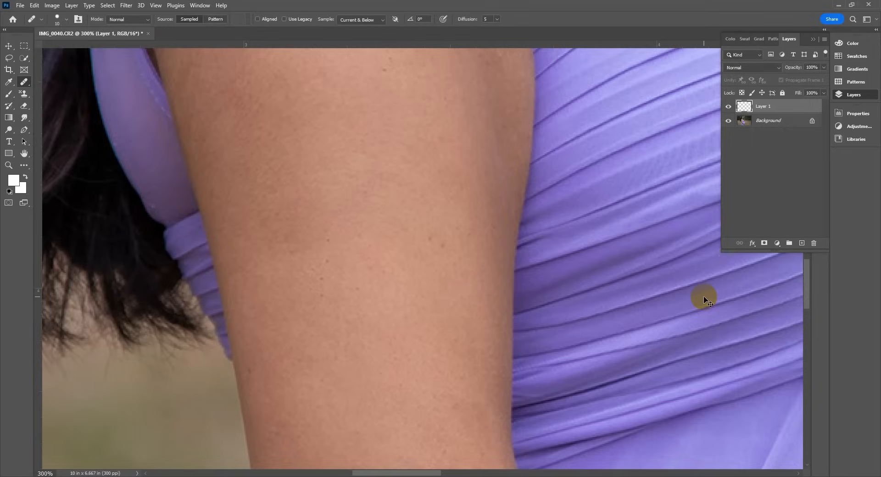
Heal the spots on the woman's forearm and the rough patch at her elbow with an enlarged Healing Brush
alt+click(702, 297)
click(415, 360)
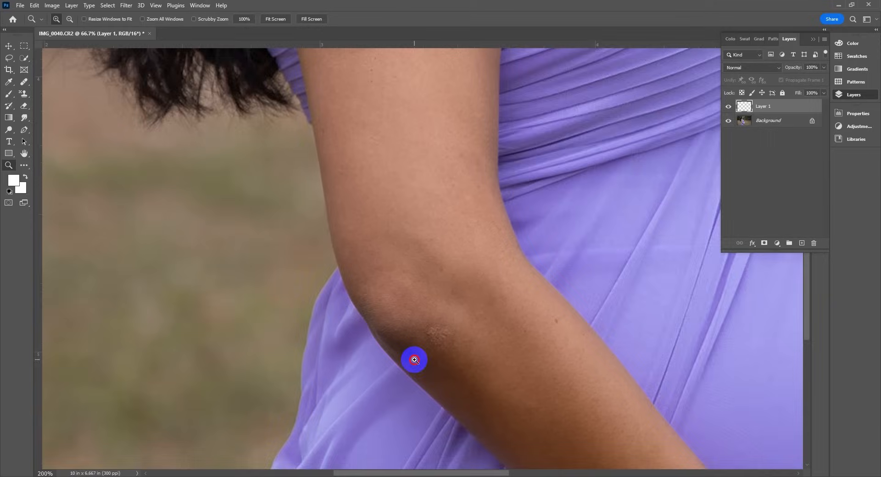
click(415, 360)
click(414, 359)
key(j)
mouse_move(436, 313)
mouse_down()
mouse_move(329, 276)
mouse_move(397, 305)
mouse_up()
key(bracketright)
key(bracketright)
key(bracketright)
alt+click(330, 278)
click(621, 261)
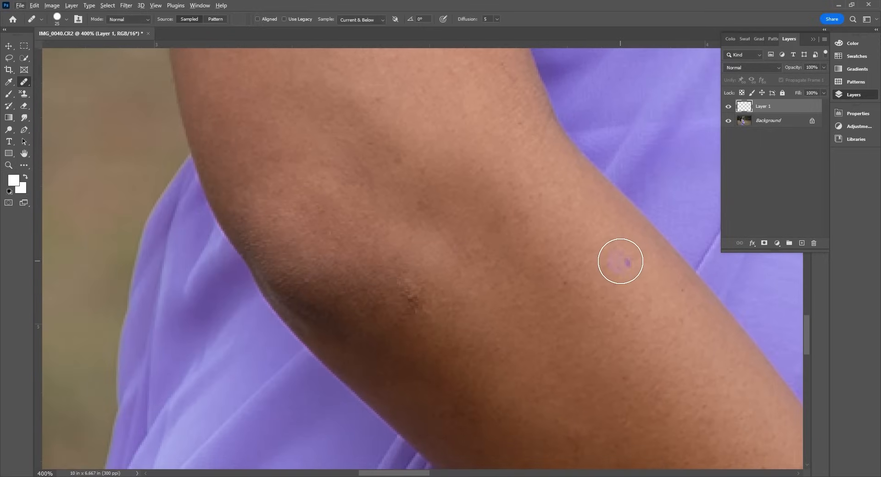
click(409, 297)
click(653, 297)
Stamp the healed image onto a new layer and add a Brightness/Contrast adjustment layer with Brightness at 26
scroll(653, 297, down, 5)
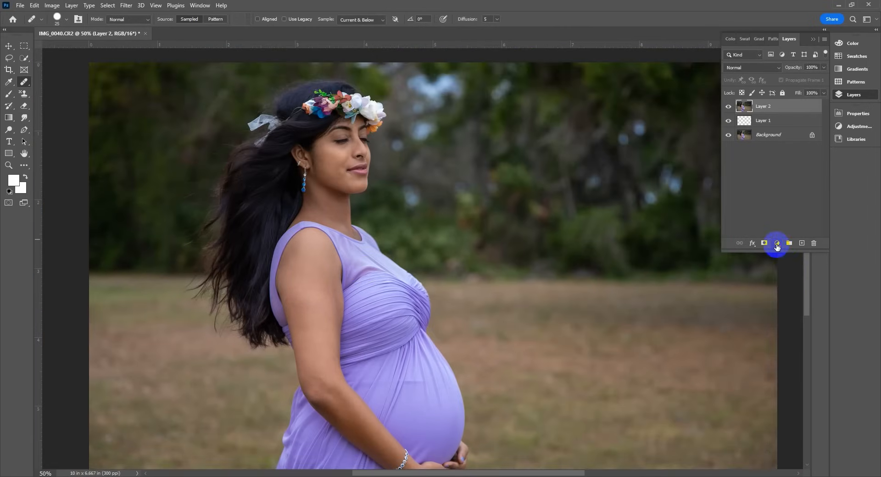
click(777, 243)
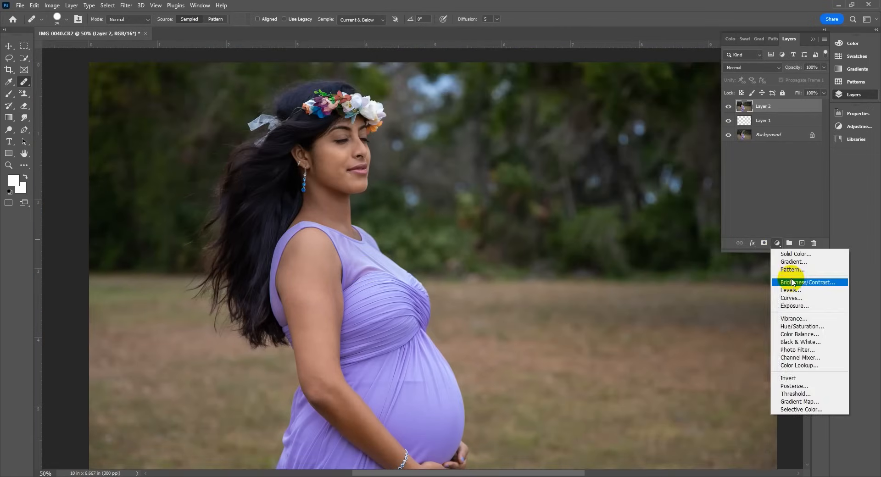
click(792, 281)
drag(761, 162, 769, 163)
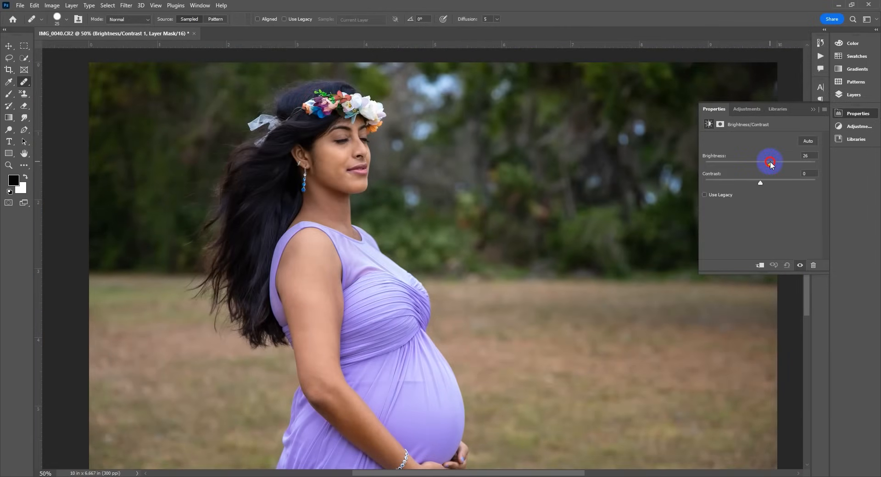
Stamp all visible layers onto a new layer above the brightness adjustment and duplicate the stamped layer
click(854, 94)
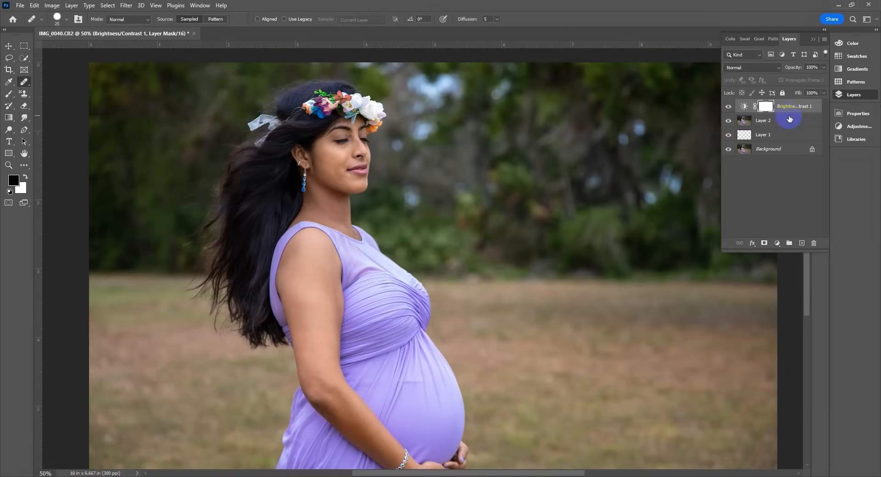
key(ctrl+shift+alt+n)
key(ctrl+j)
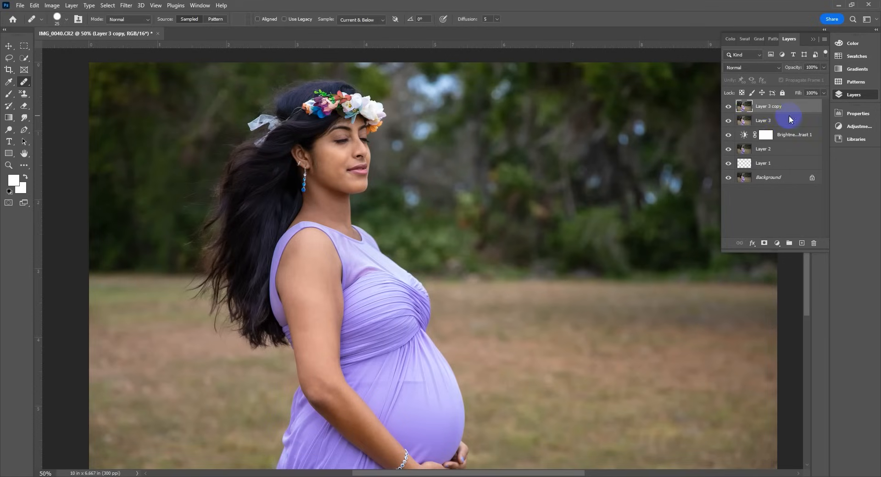
Hide the duplicated top layer and rename Layer 3 beneath it as SKIN RETOUCH
click(745, 121)
click(728, 106)
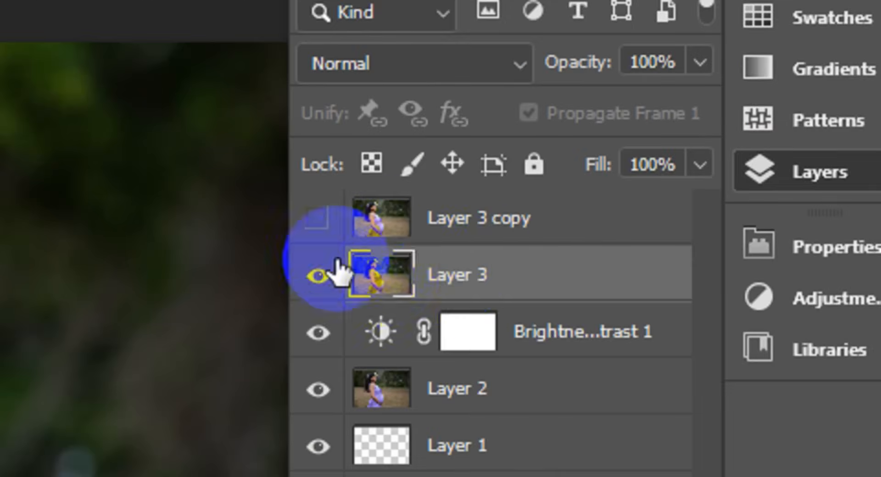
double_click(790, 120)
text(SKIN RETOUCH)
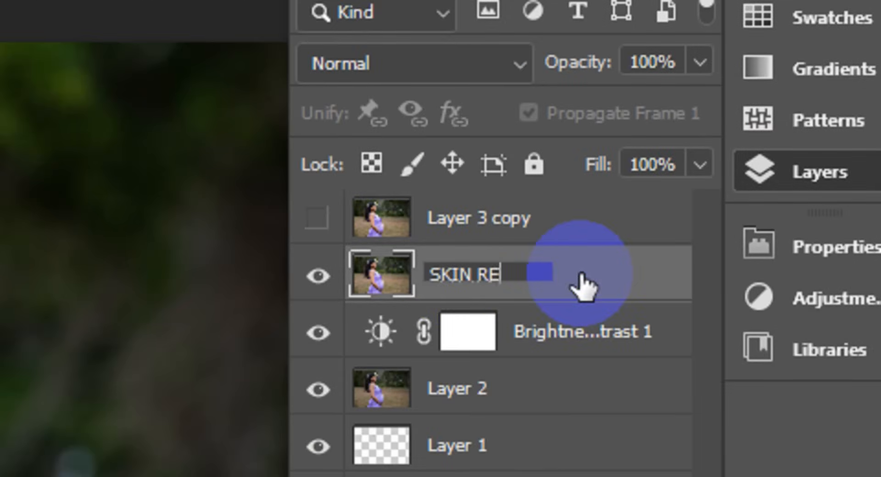
key(Return)
Rename the Layer 3 copy layer as TEXTURE
double_click(472, 218)
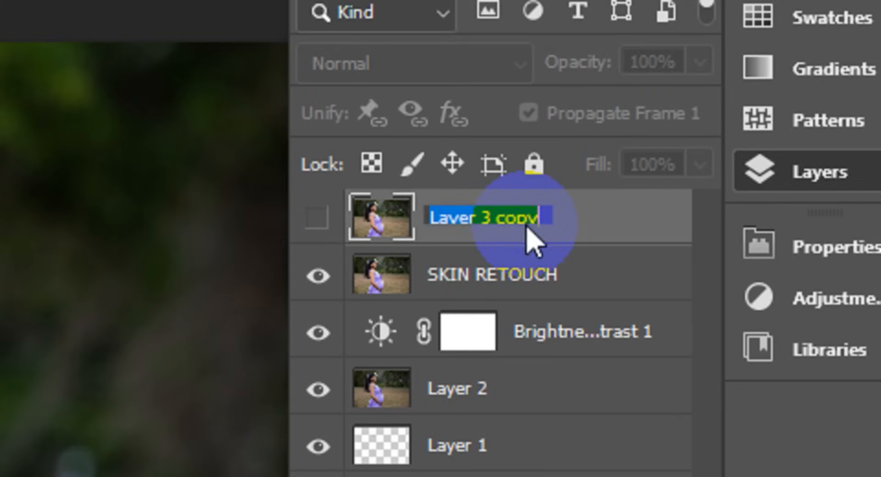
text(TEXTURE)
key(Return)
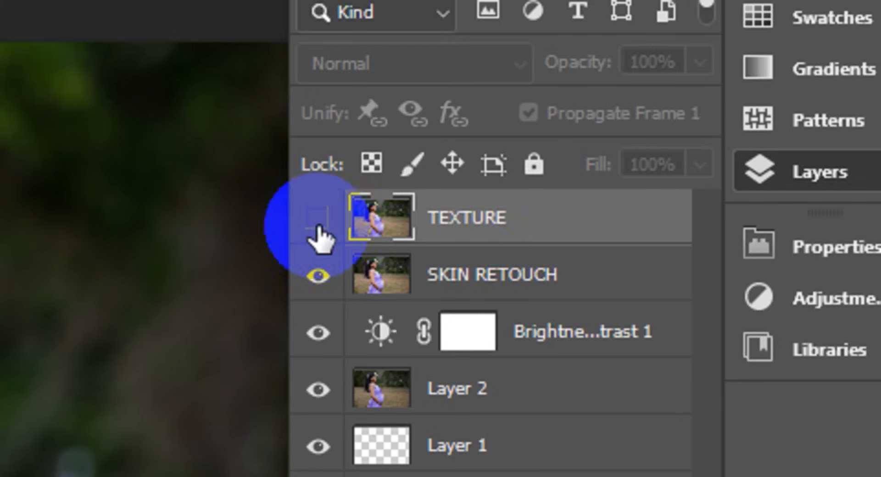
Launch the SkinFiner filter on the SKIN RETOUCH layer and set its Fine smoothing to +54
click(478, 282)
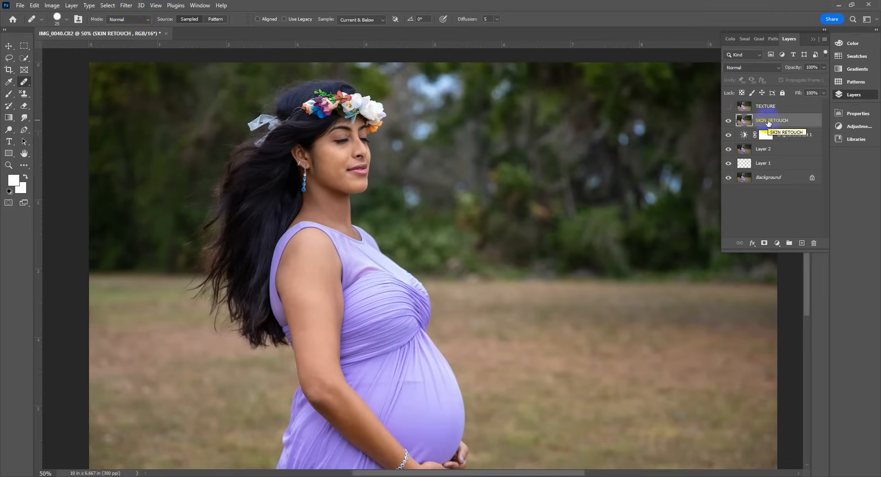
click(127, 5)
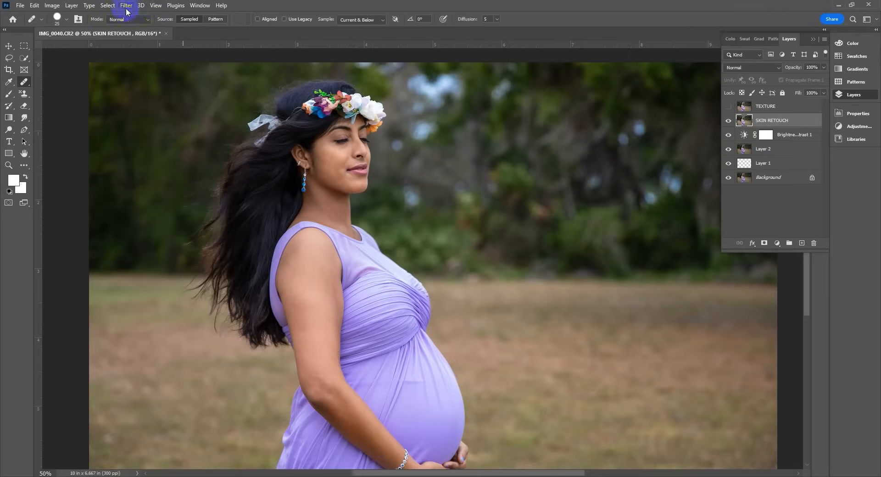
mouse_move(221, 215)
click(259, 215)
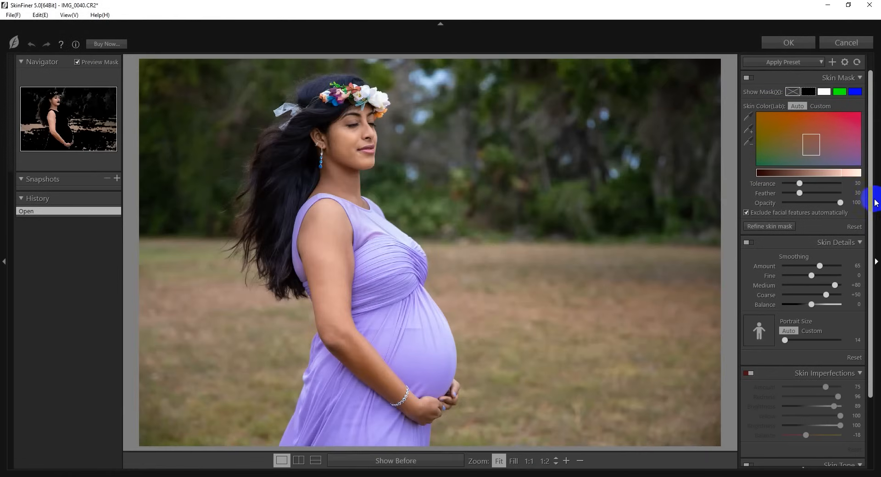
drag(813, 276, 827, 275)
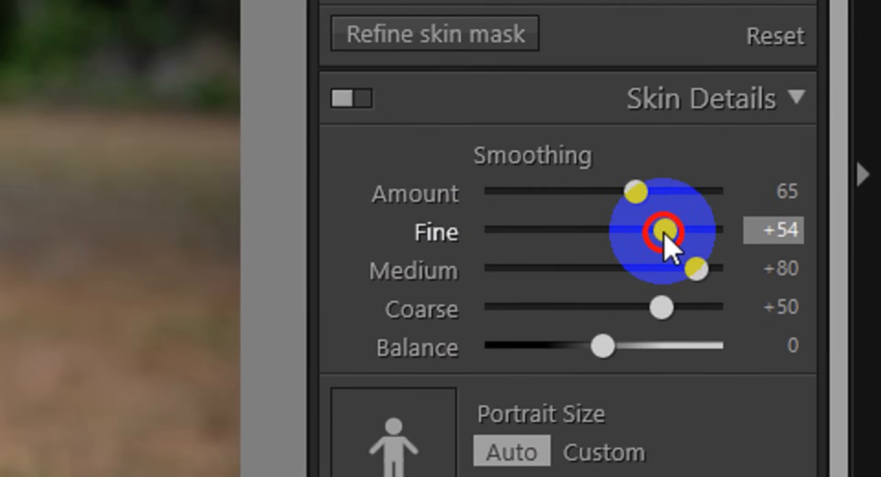
Set the skin tone Brightness to +26 and Saturation to +10, and apply the SkinFiner filter
drag(838, 171, 838, 381)
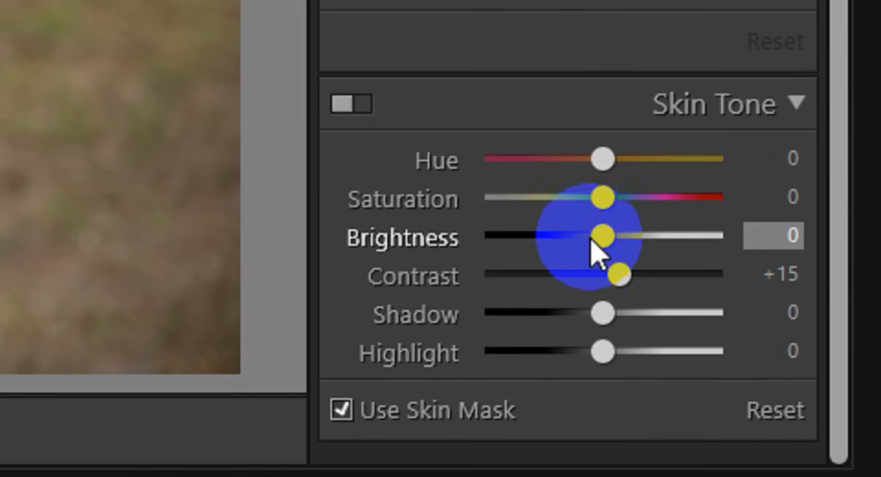
drag(598, 236, 632, 237)
mouse_move(613, 199)
mouse_down()
mouse_move(592, 210)
mouse_move(605, 194)
mouse_up()
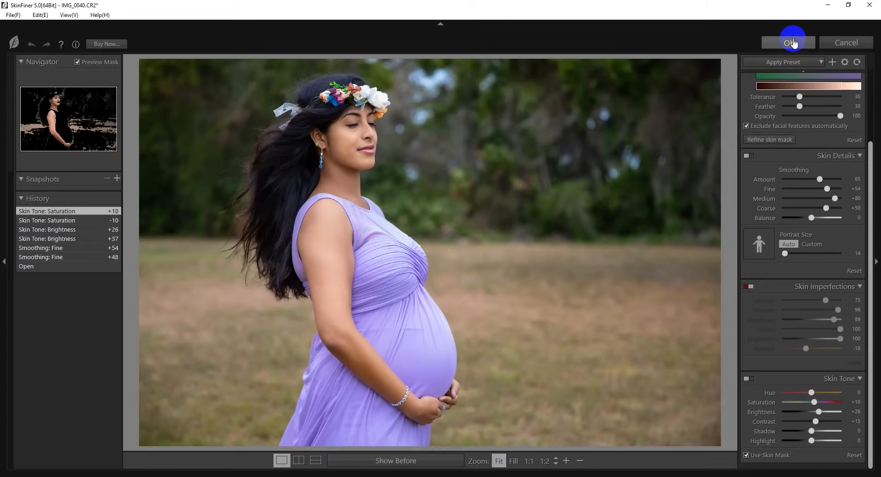
click(789, 43)
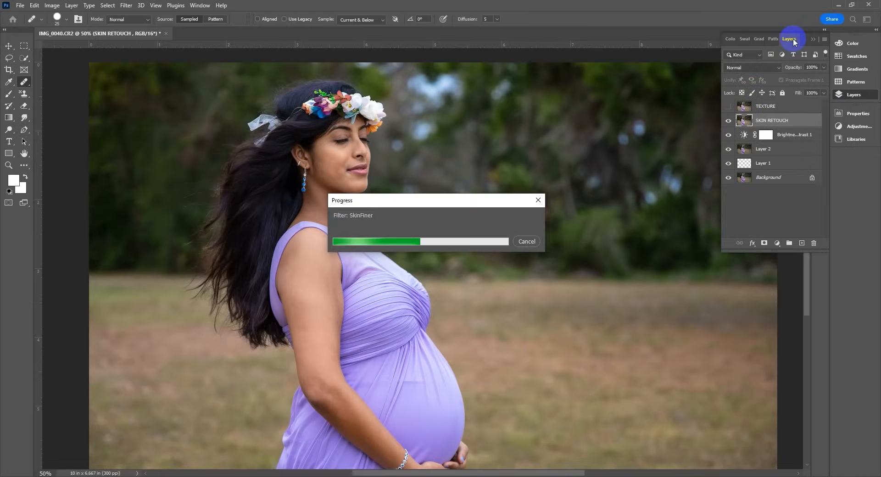
Examine the smoothed face close up, comparing the retouched image with the Background layer alone
key(ctrl+1)
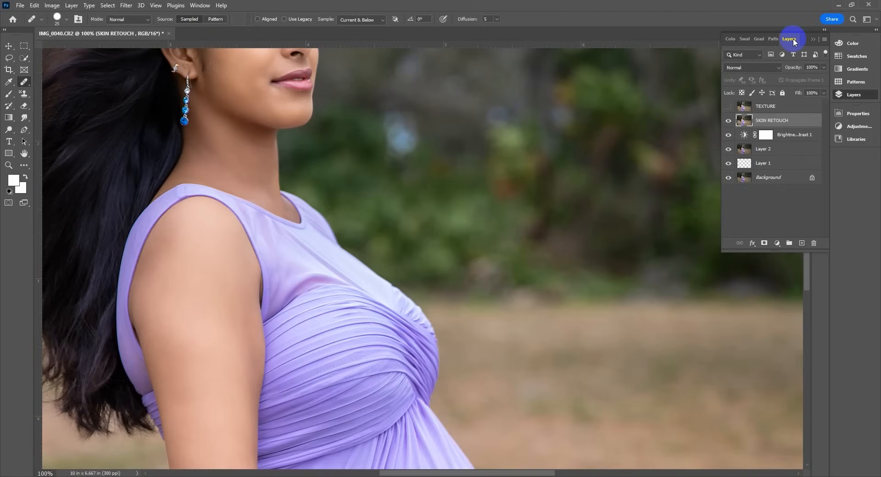
drag(255, 142, 359, 295)
key(z)
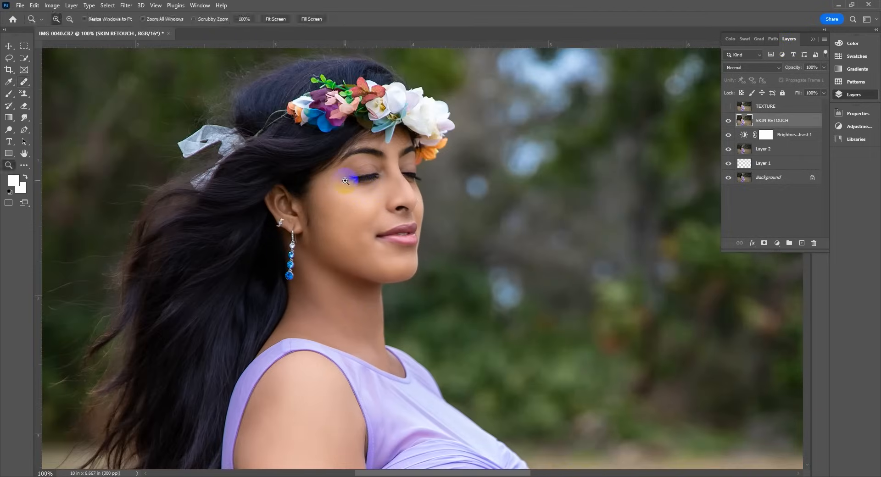
click(346, 181)
key(j)
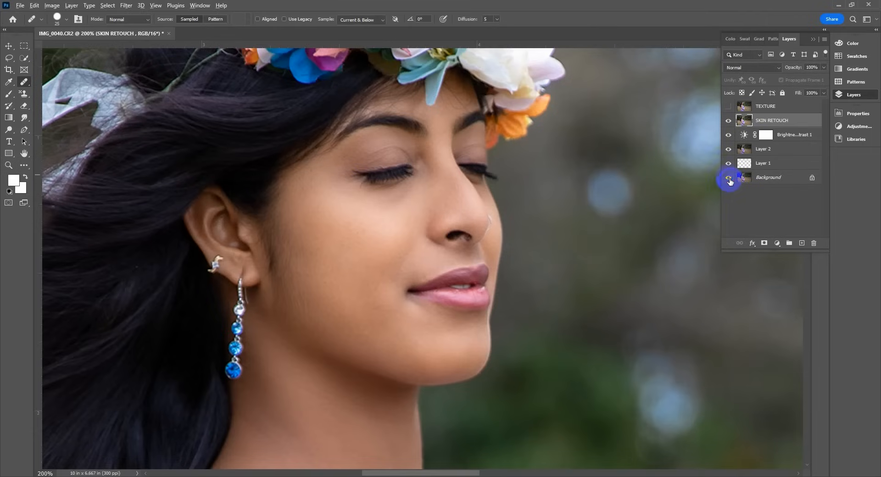
alt+click(730, 179)
alt+click(730, 180)
alt+click(729, 180)
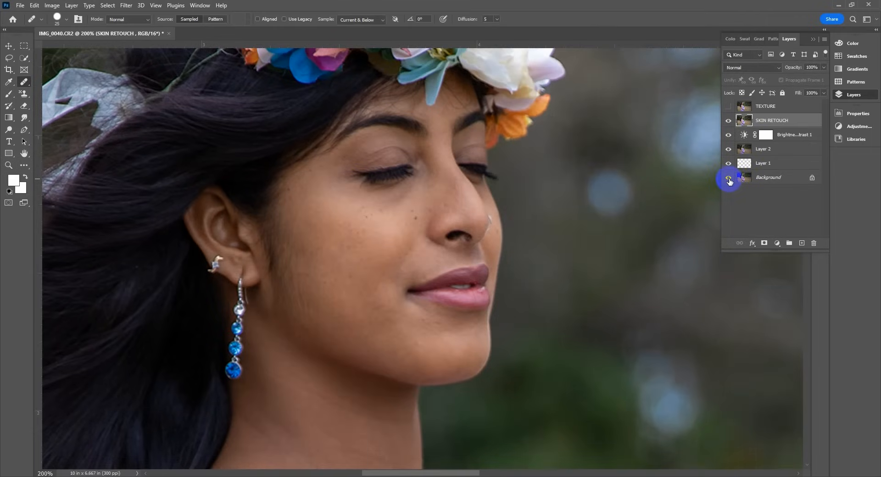
Make the TEXTURE layer visible and set its blend mode to Linear Light
click(779, 109)
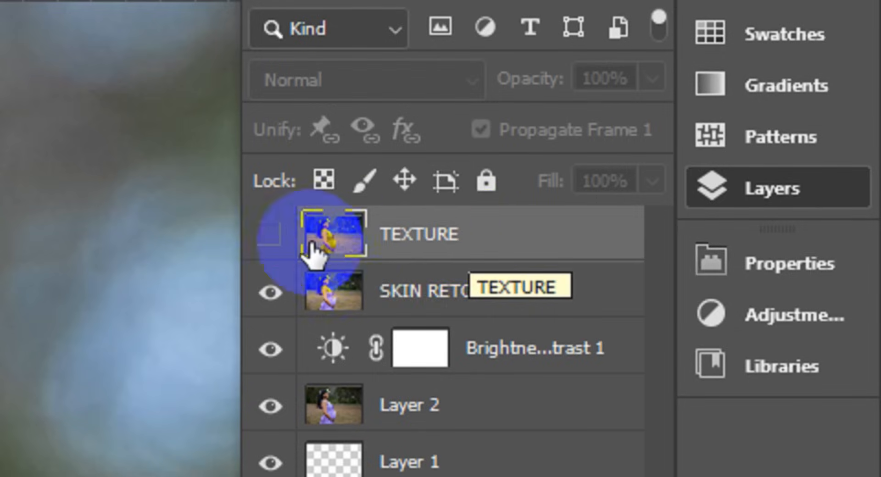
click(729, 106)
click(284, 110)
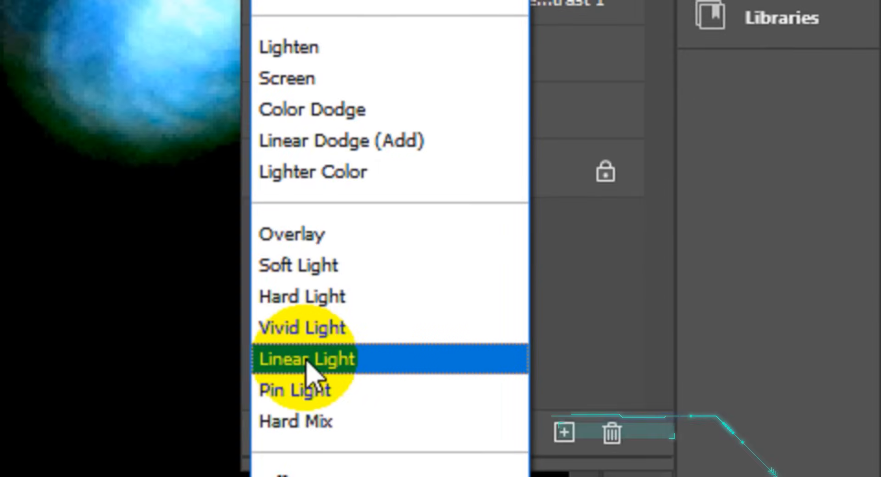
click(307, 363)
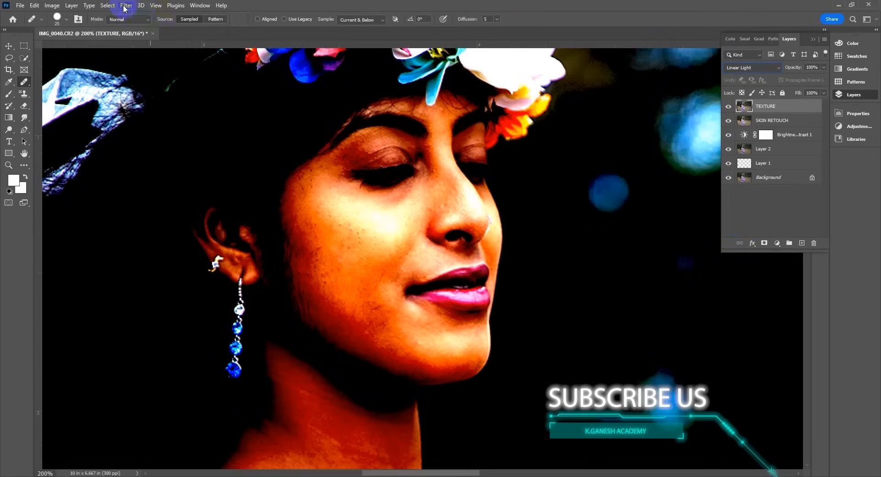
Apply a High Pass filter with a radius of 0.6 pixels to the TEXTURE layer
click(126, 6)
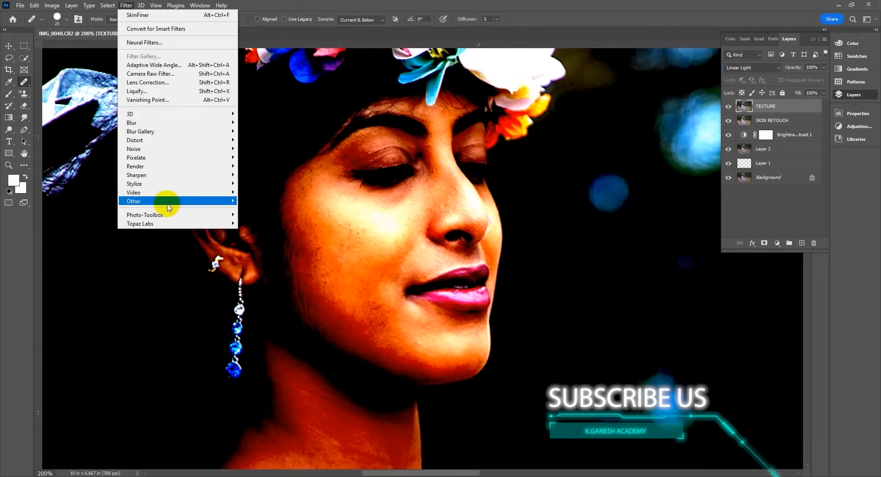
mouse_move(169, 199)
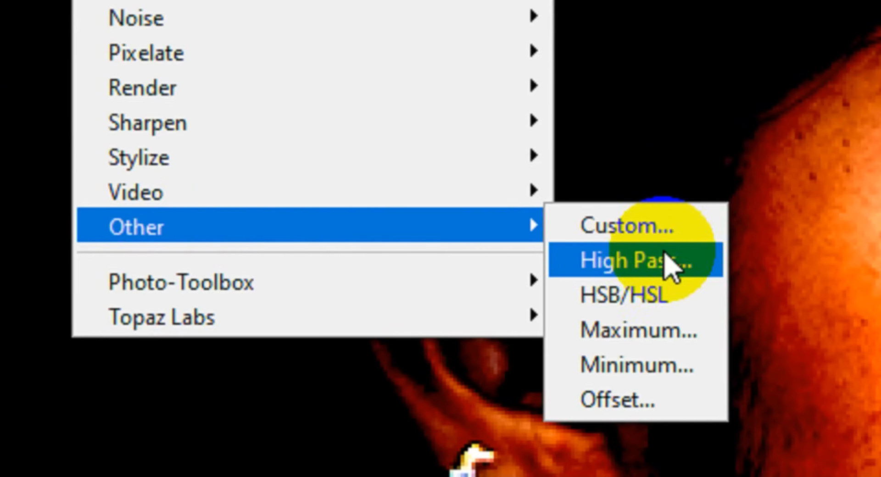
click(664, 254)
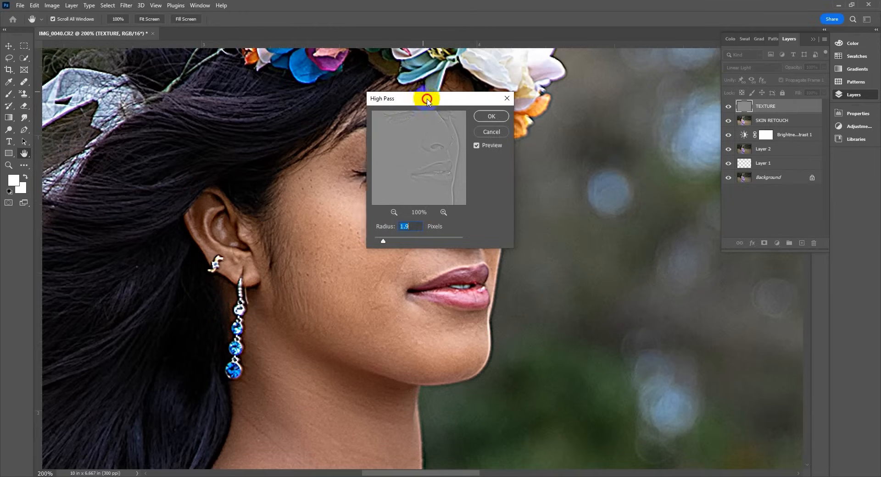
drag(429, 93, 623, 91)
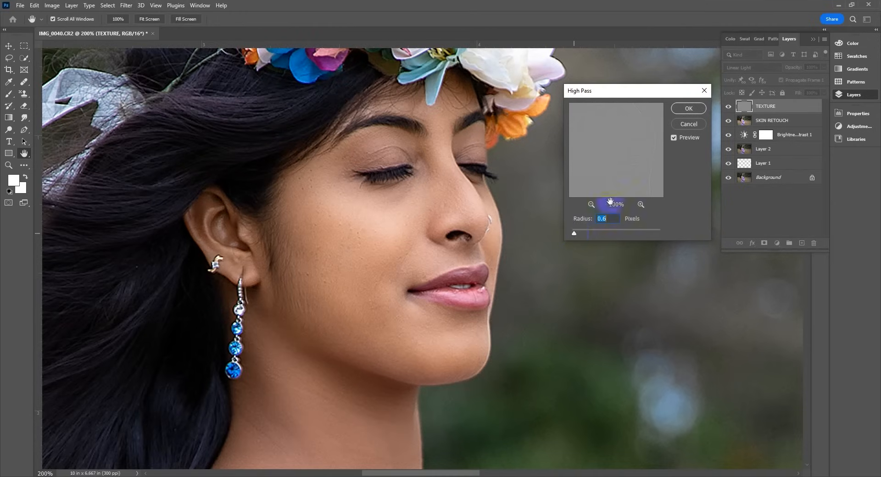
click(688, 108)
key(j)
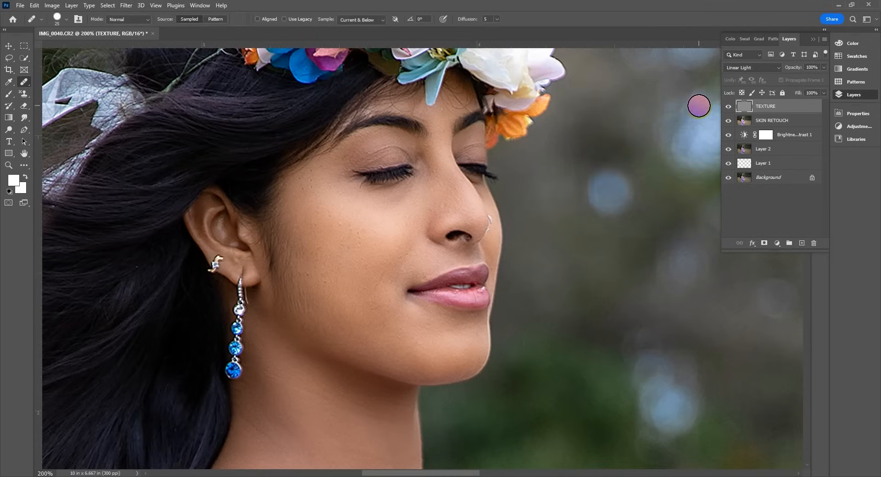
Create a red-labelled Soft Light layer named Hiighlights & Shadows, filled with 50% gray, above TEXTURE and duplicate it
alt+click(802, 243)
drag(453, 146, 565, 201)
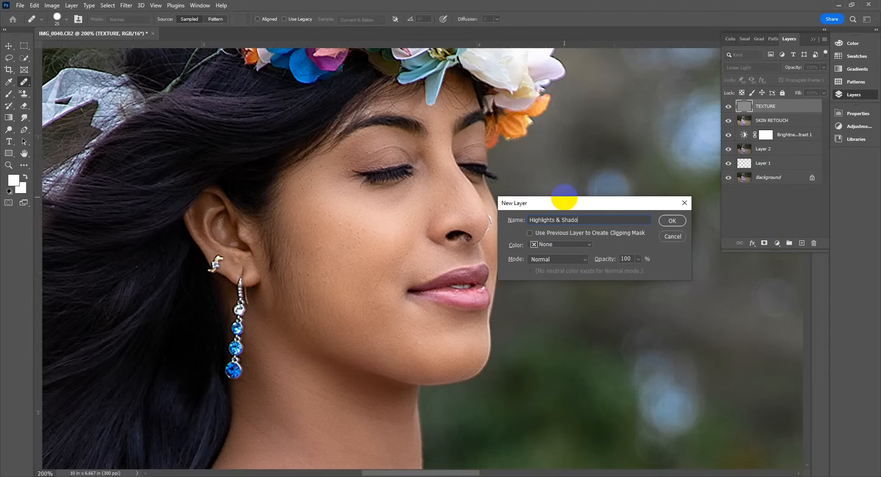
click(560, 245)
click(551, 253)
click(557, 259)
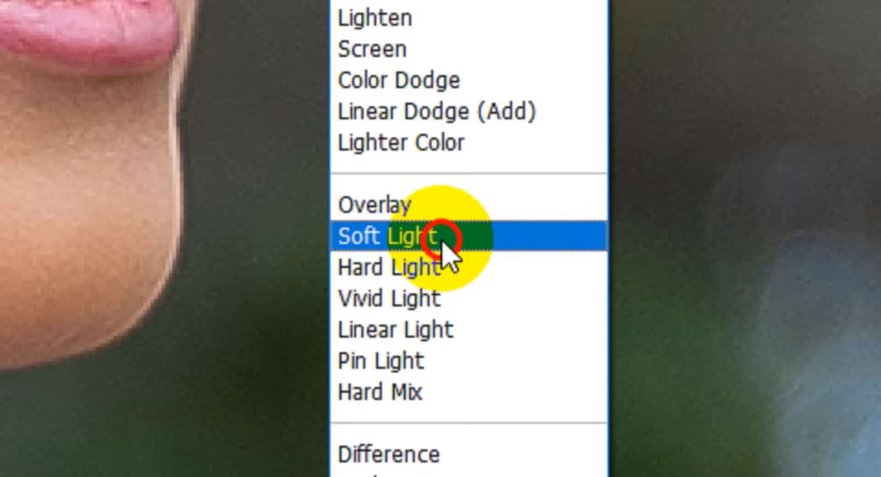
click(555, 352)
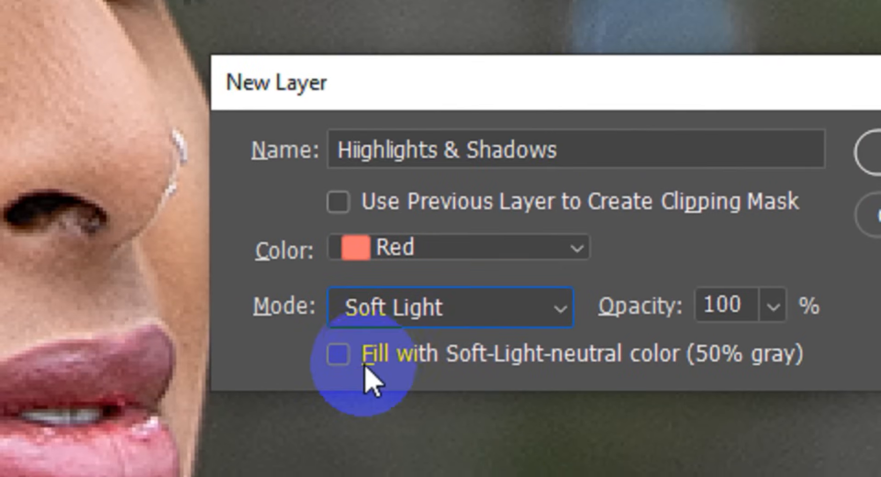
click(337, 358)
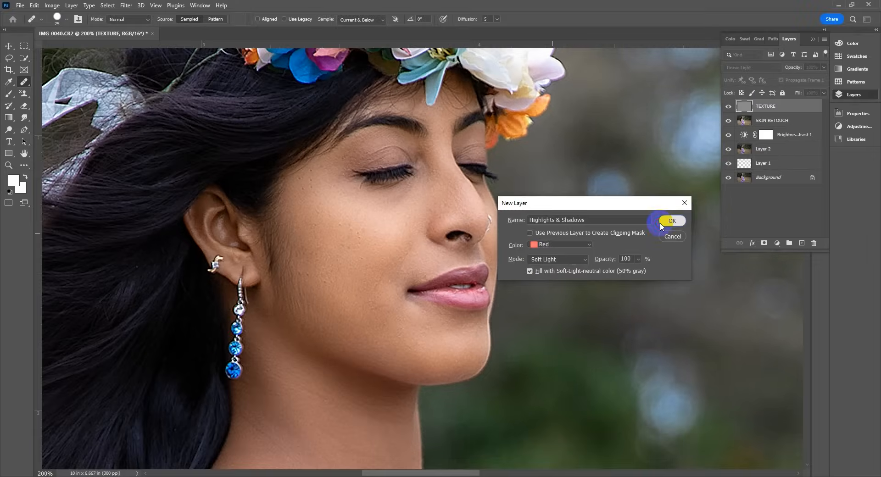
click(671, 221)
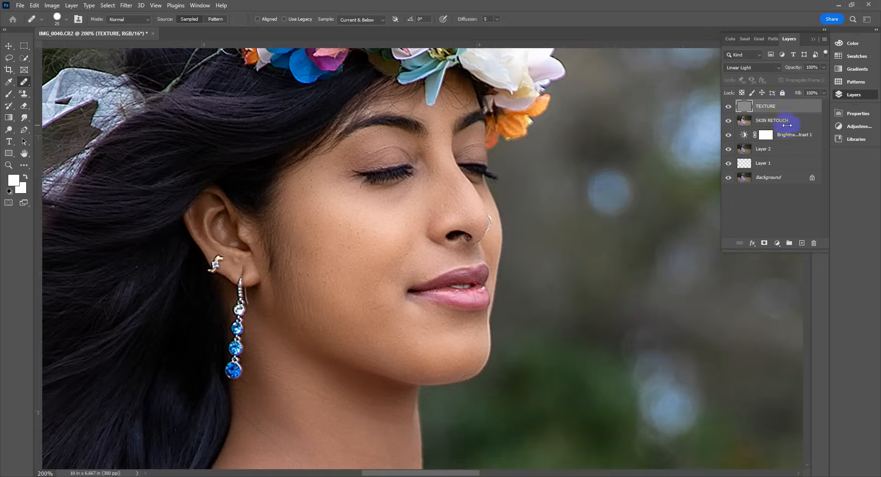
key(ctrl+j)
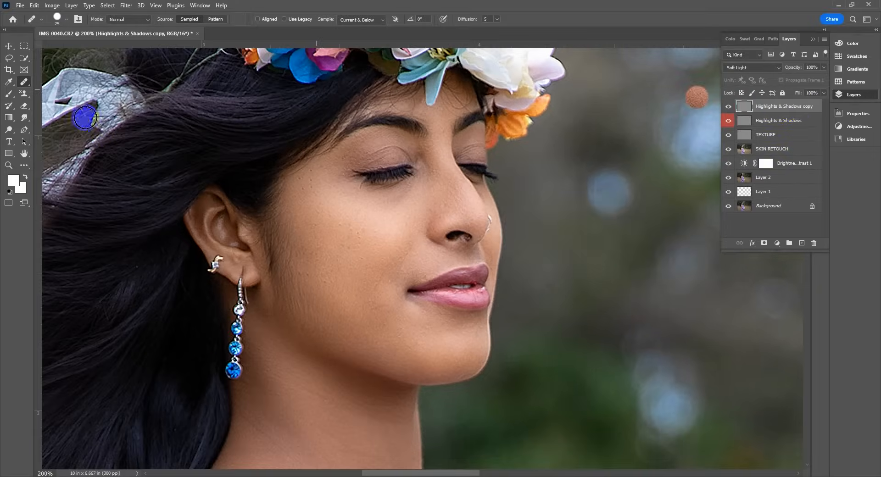
Switch to the Dodge Tool and set its soft brush size to 64 px
drag(10, 130, 38, 130)
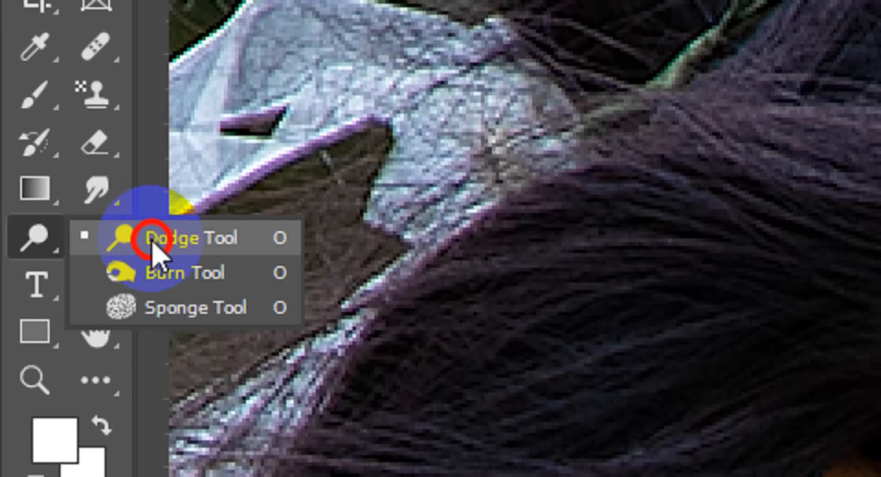
drag(153, 248, 154, 248)
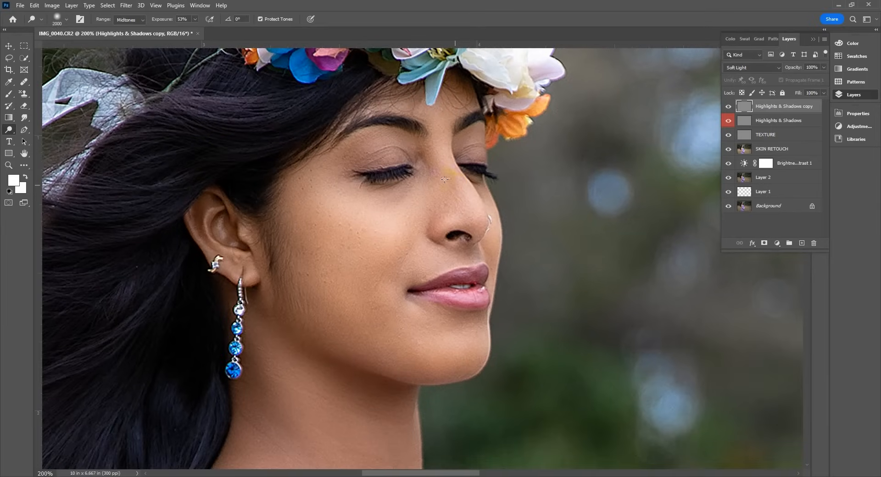
right_click(442, 177)
drag(488, 197, 511, 198)
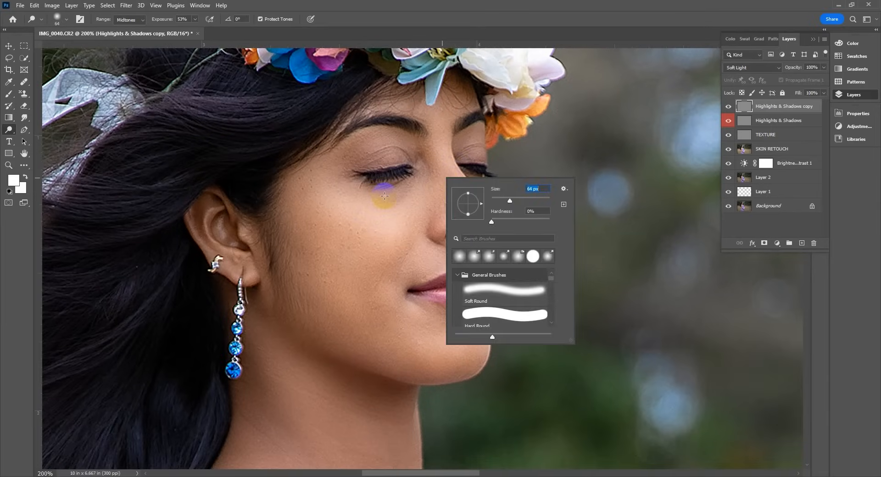
click(558, 14)
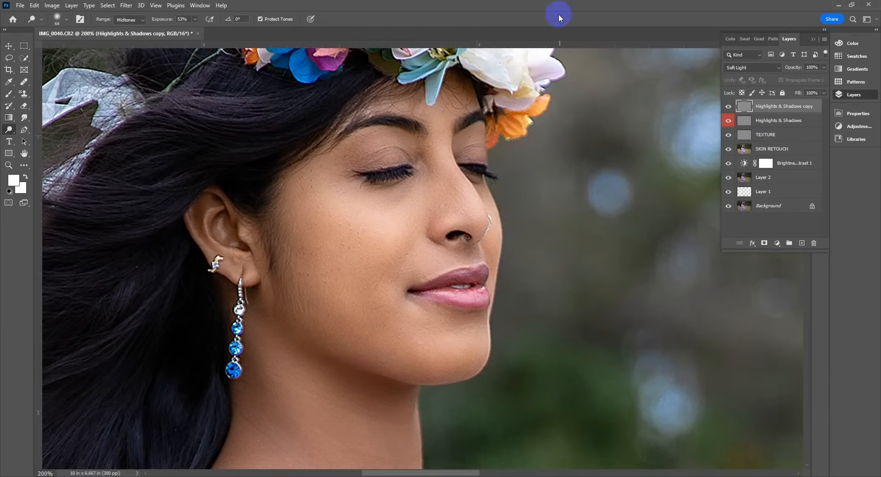
Brighten the woman's cheek, chin and jawline on the duplicated gray layer with a smaller Dodge brush
key(bracketleft)
key(bracketleft)
key(bracketleft)
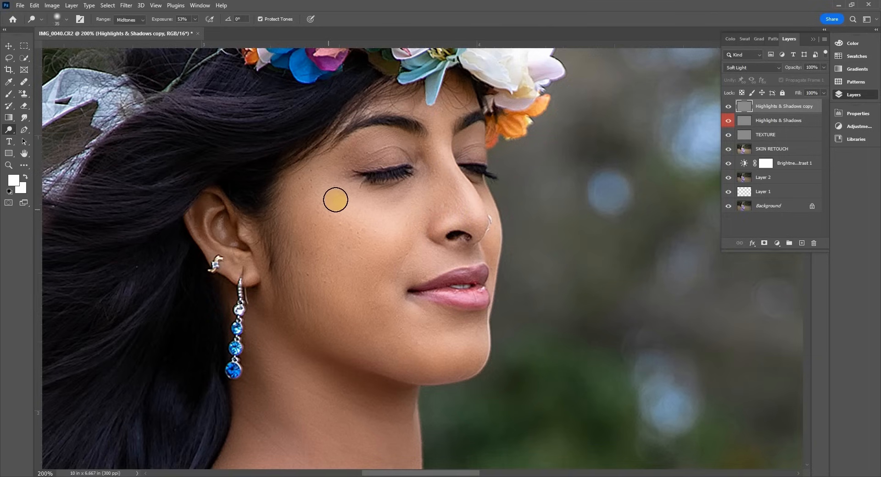
drag(325, 187, 364, 214)
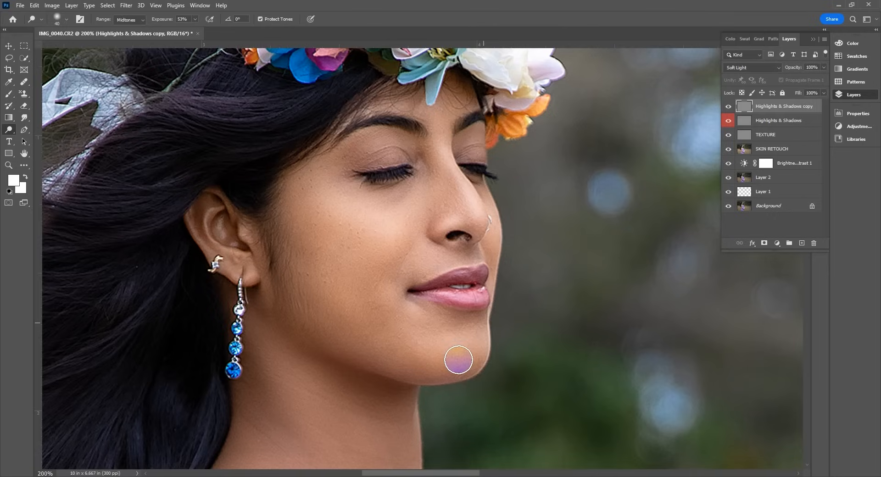
drag(458, 360, 449, 348)
drag(349, 368, 437, 353)
drag(502, 385, 512, 284)
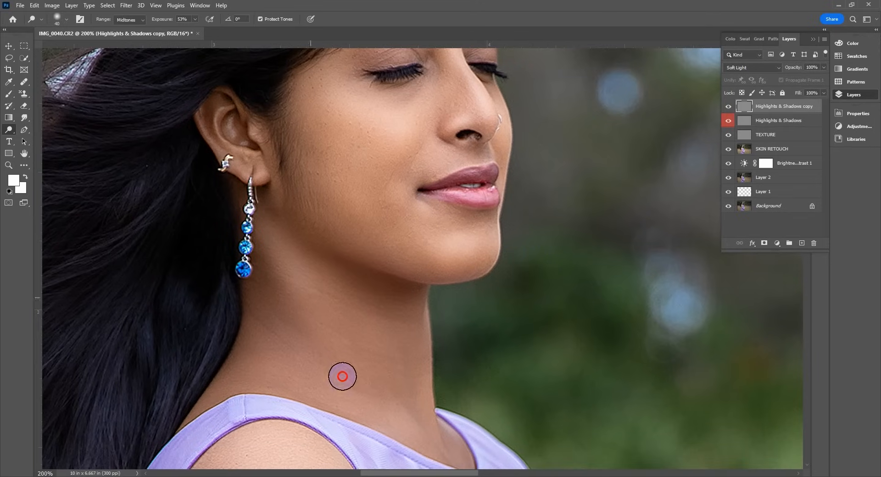
key(ctrl+minus)
key(ctrl+minus)
key(ctrl+minus)
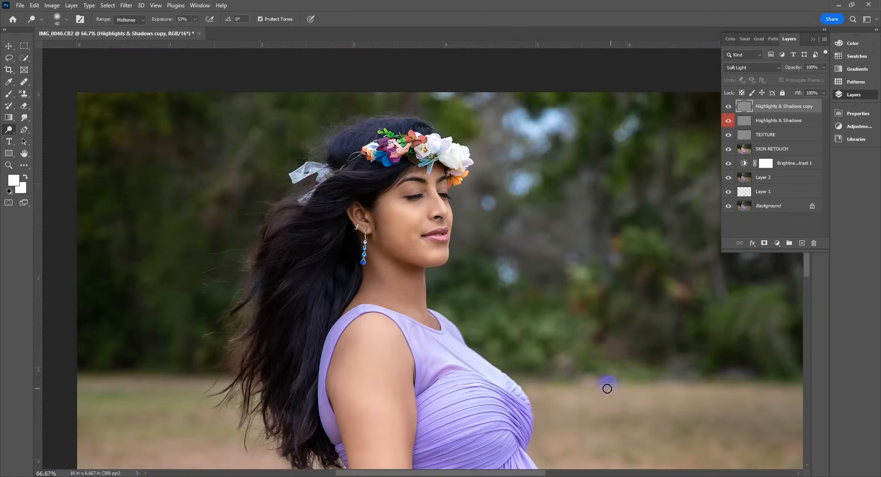
Brighten the woman's shoulder, upper arm and forearm on the duplicated gray layer with larger Dodge brush sizes of 50 and 80 px
drag(467, 341, 480, 233)
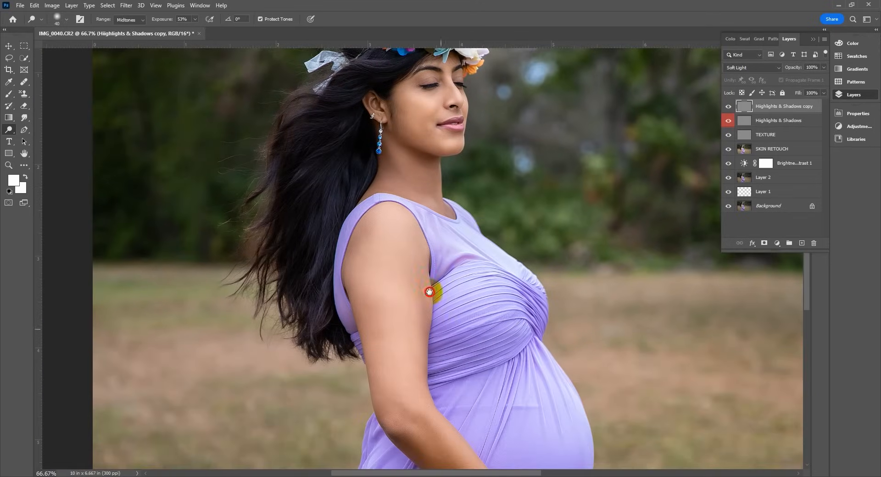
drag(461, 413, 429, 292)
key(bracketright)
drag(453, 369, 433, 330)
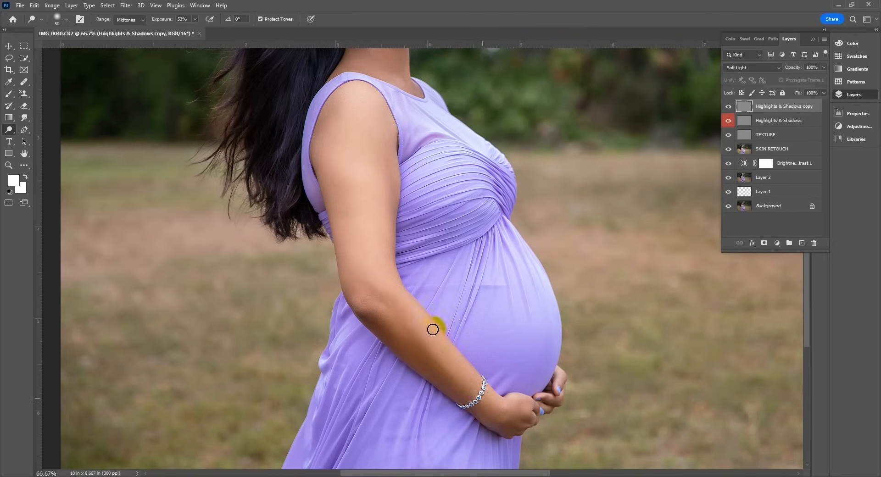
drag(354, 125, 357, 88)
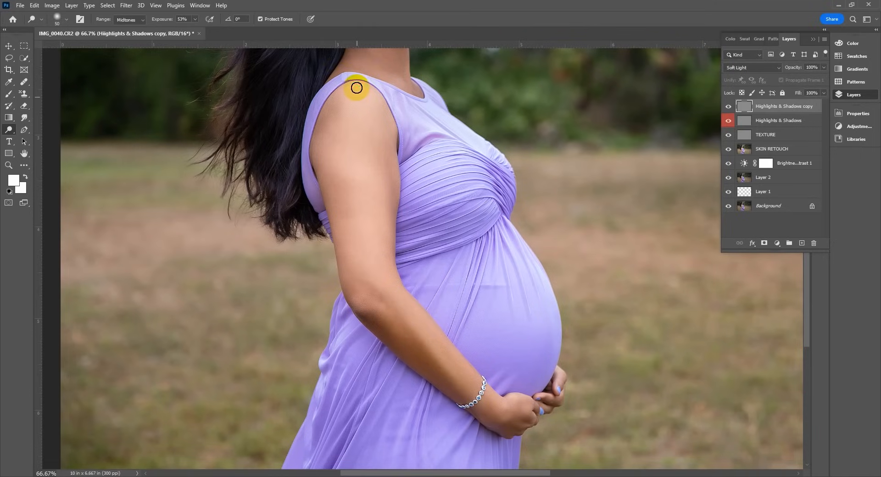
key(bracketright)
drag(363, 256, 386, 334)
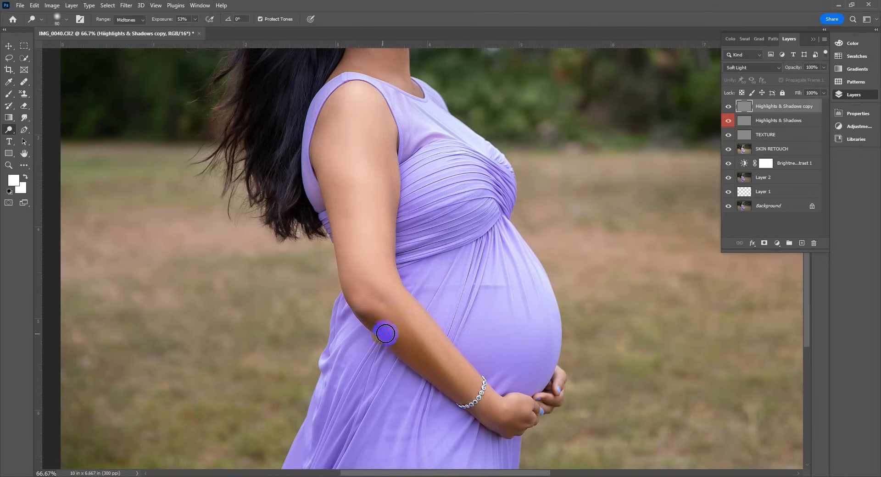
key(ctrl+minus)
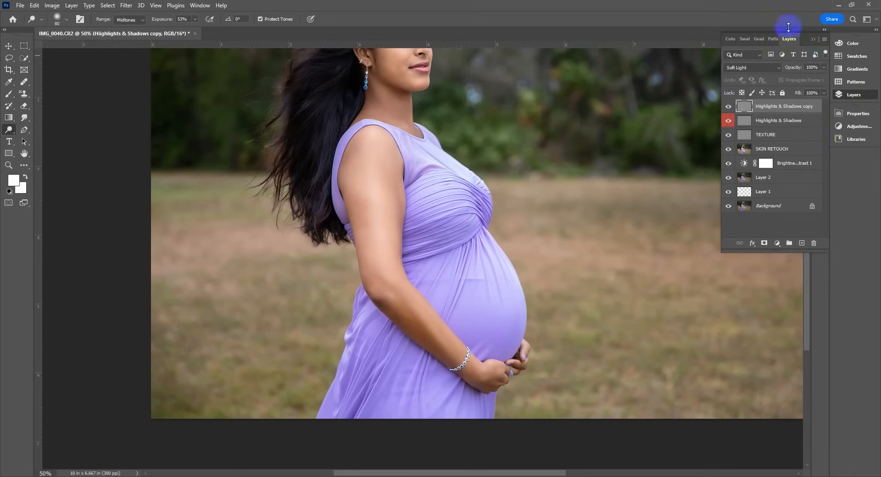
Darken the edges of the woman's arm on the original Hiighlights & Shadows layer with a 175 px Burn Tool brush
click(741, 122)
click(7, 130)
click(42, 139)
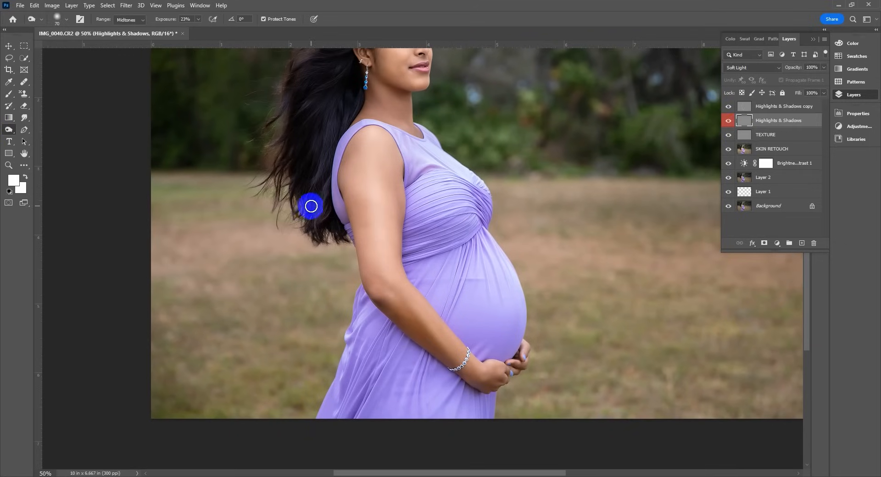
click(378, 199)
key(bracketright)
mouse_move(352, 152)
mouse_down()
mouse_move(366, 251)
mouse_move(405, 316)
mouse_move(456, 369)
mouse_up()
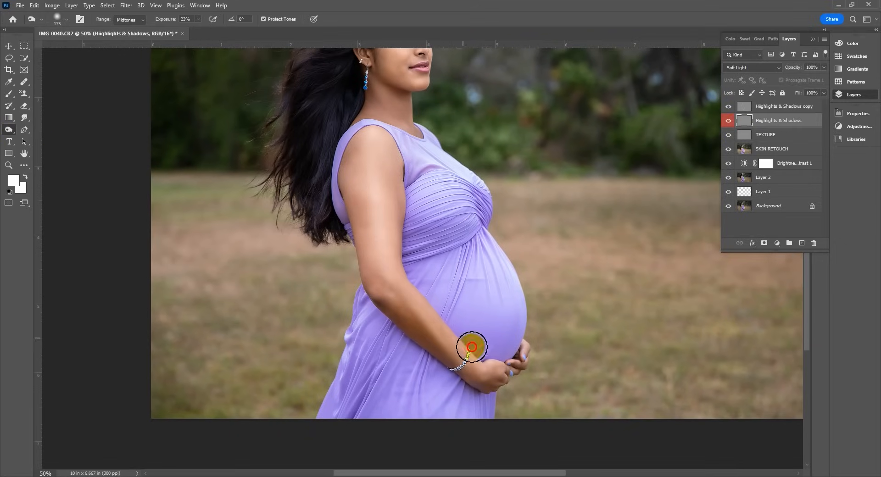
Darken the area beneath the woman's jaw with a 100 px Burn brush and reduce the brush to 40 px
key(bracketleft)
drag(408, 82, 413, 206)
key(bracketleft)
click(409, 207)
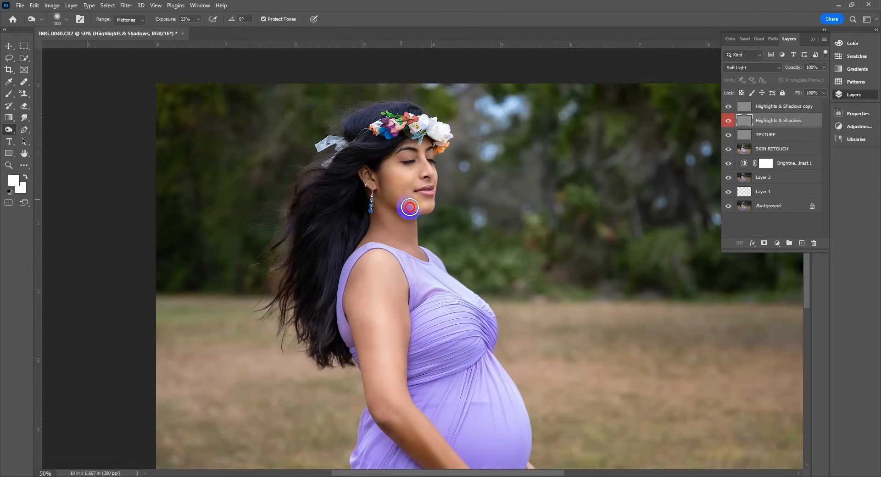
key(bracketleft)
key(bracketleft)
key(bracketleft)
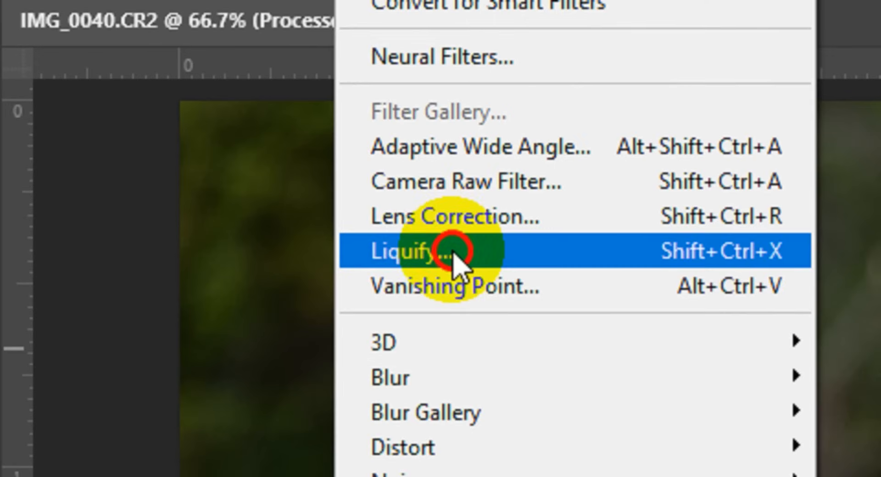
Open the Liquify filter for the Processed layer and set the Forward Warp brush size to 500
click(454, 251)
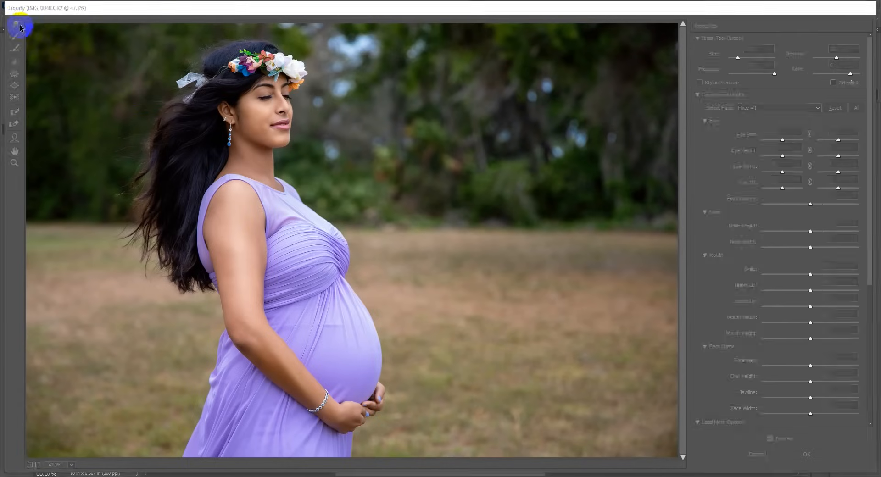
click(555, 53)
key(])
key(])
key(])
key(])
key(])
key(])
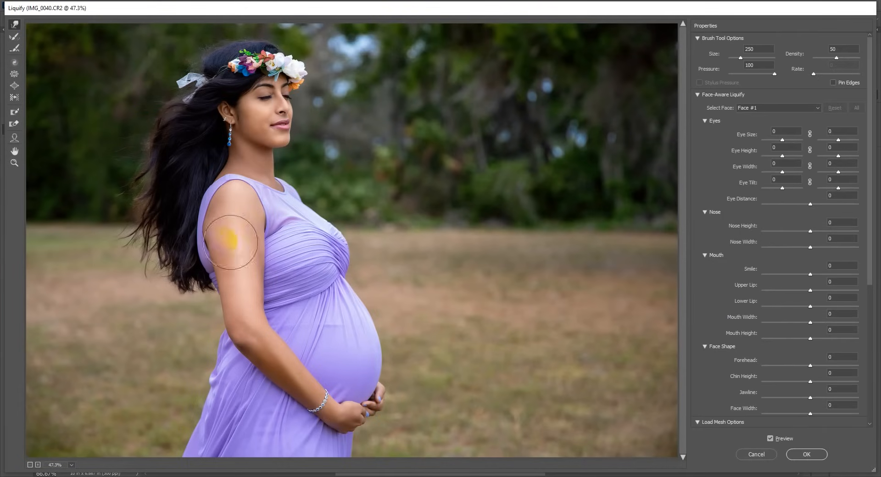
key(])
key(])
key(])
Slim the back of the woman's upper arm and dress, and pull in the front of the dress just below the bust
mouse_move(209, 231)
mouse_down()
mouse_move(210, 240)
mouse_move(206, 225)
mouse_up()
drag(207, 277, 214, 281)
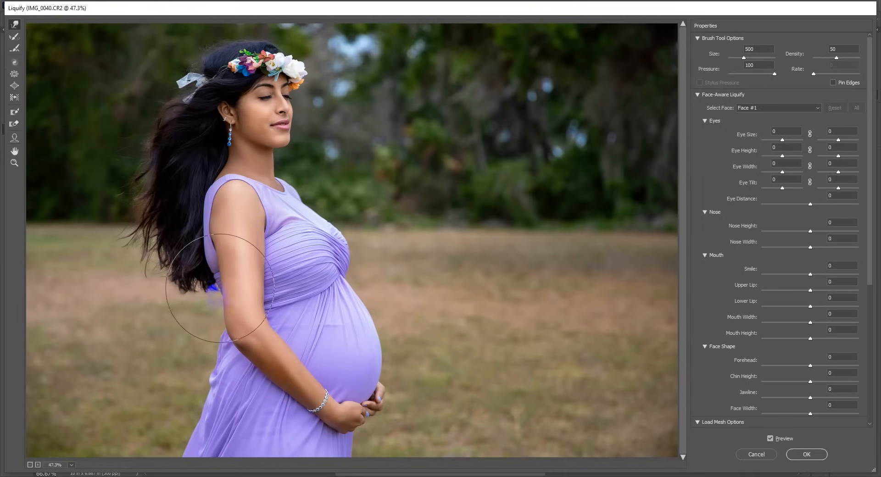
drag(349, 286, 343, 288)
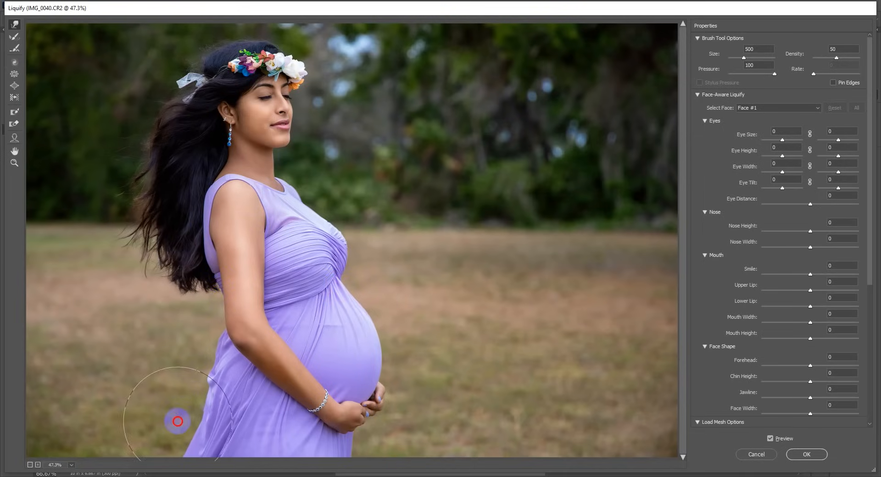
Compare the warped figure with the original in the preview and apply the Liquify changes
click(770, 438)
click(771, 438)
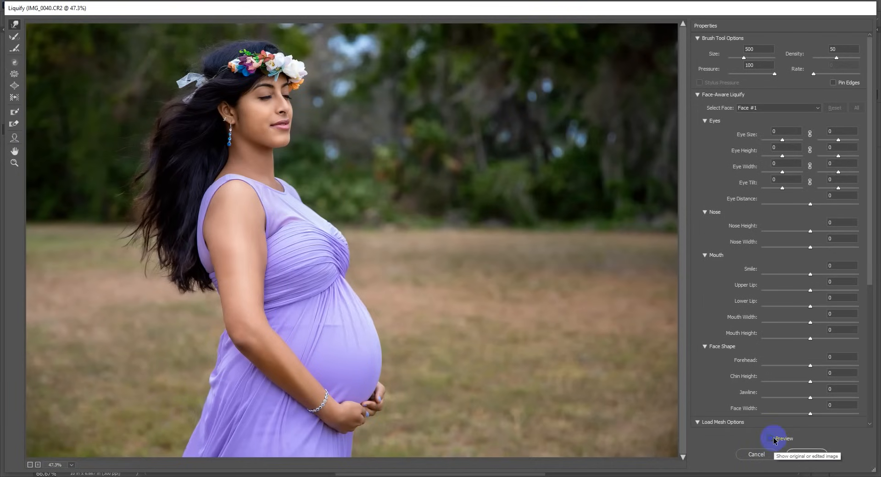
click(772, 438)
click(772, 438)
click(772, 439)
click(772, 438)
click(772, 438)
click(772, 439)
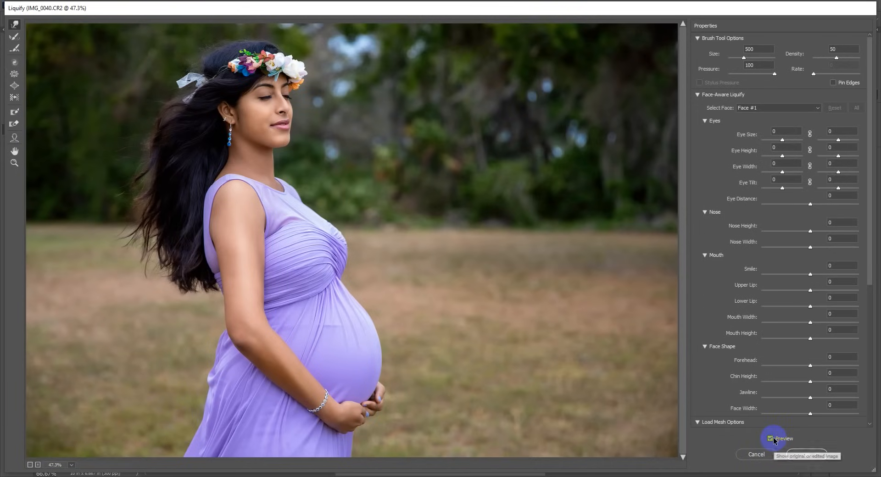
click(806, 454)
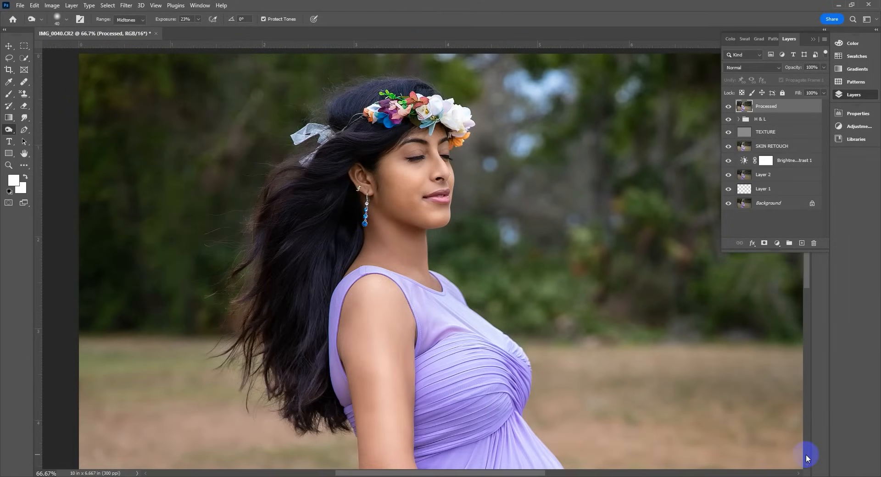
Compare the portrait with and without the Processed layer, and the full edit against the Background layer alone
click(729, 107)
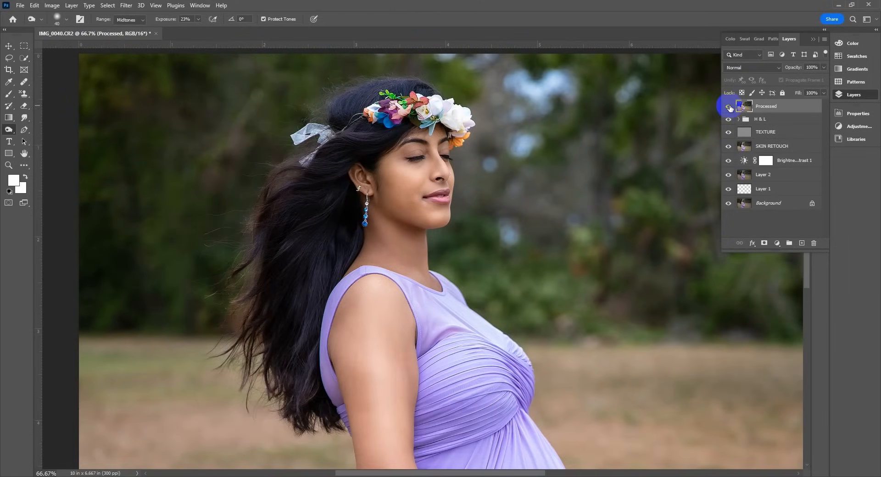
click(729, 107)
key(ctrl+minus)
key(ctrl+minus)
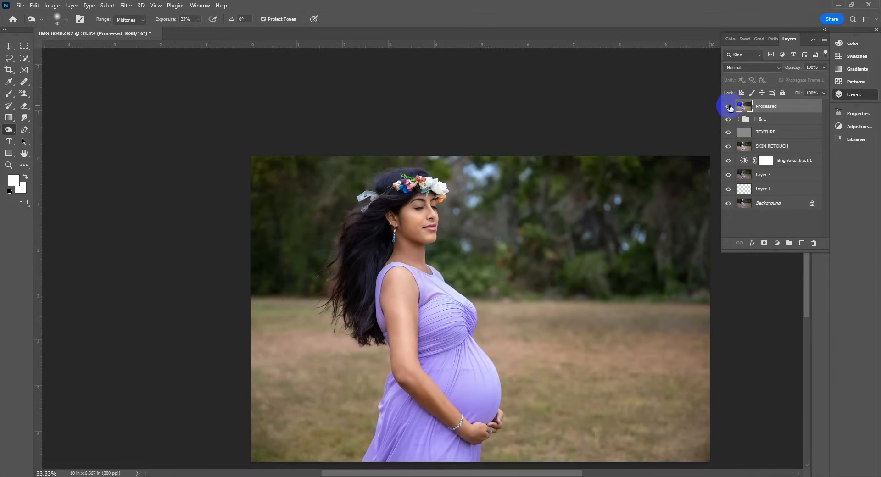
key(ctrl+plus)
key(ctrl+plus)
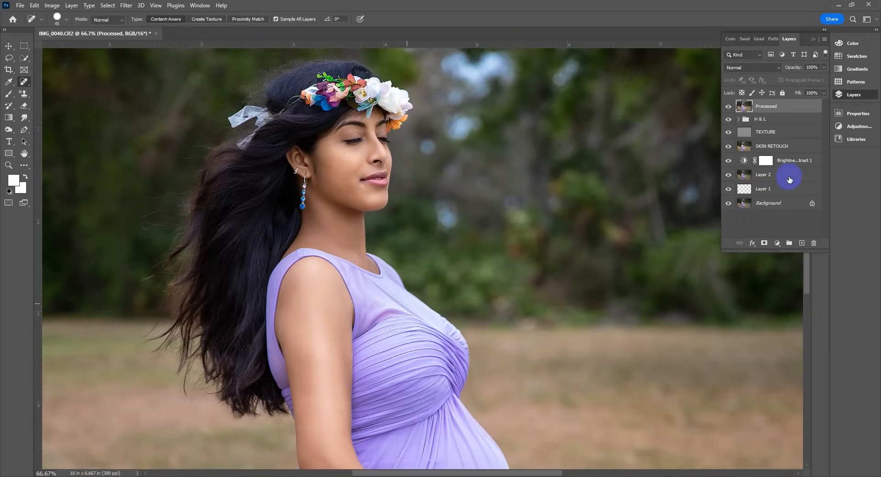
alt+click(729, 204)
alt+click(729, 204)
alt+click(728, 204)
alt+click(729, 204)
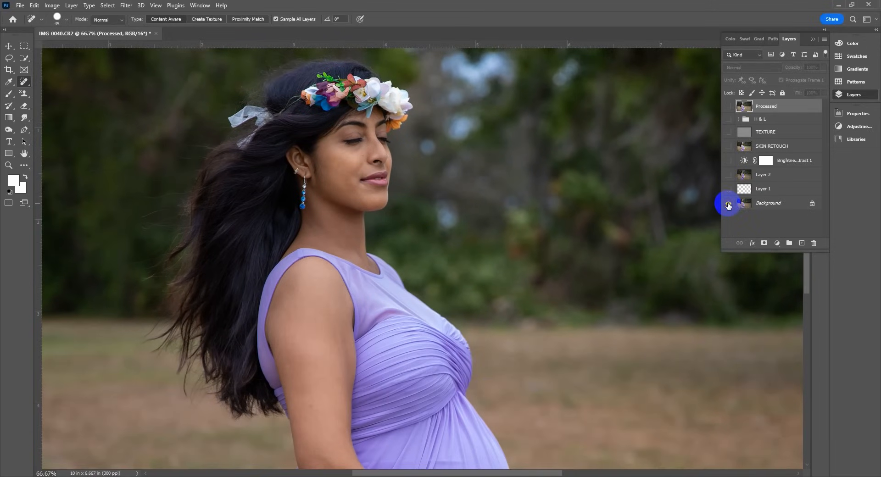
alt+click(728, 204)
Start a Pen Tool path at the photo's lower edge and trace up the front of the dress and around the nearer hand's knuckles
right_click(24, 131)
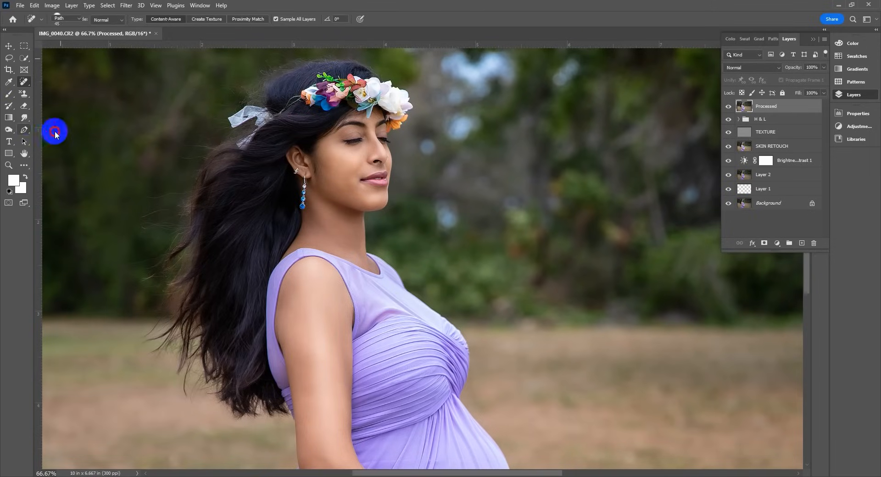
click(55, 132)
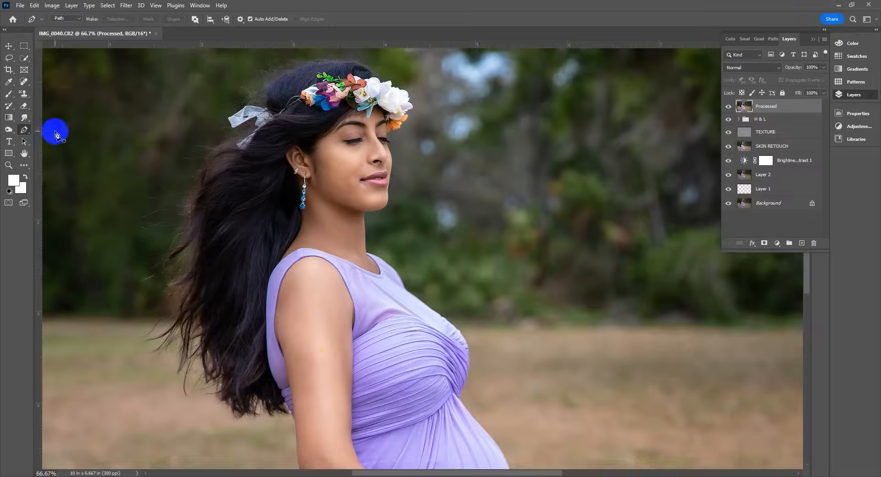
drag(378, 366, 335, 132)
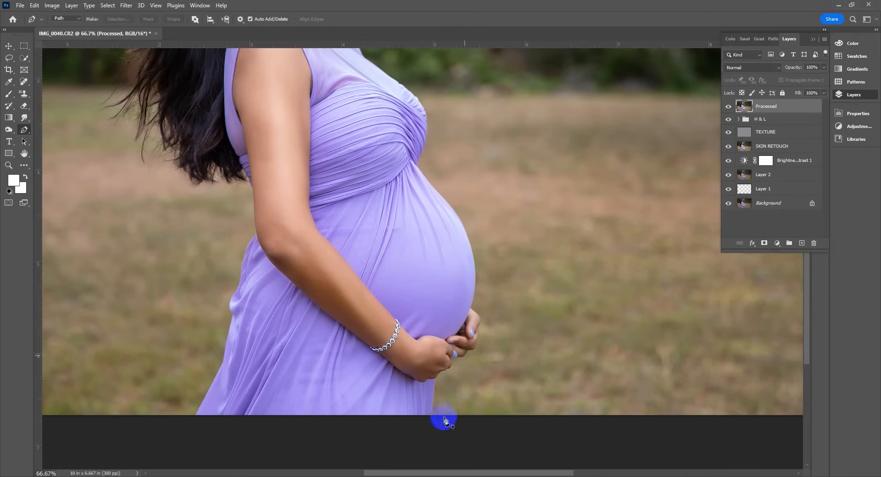
key(z)
click(436, 414)
click(436, 416)
key(p)
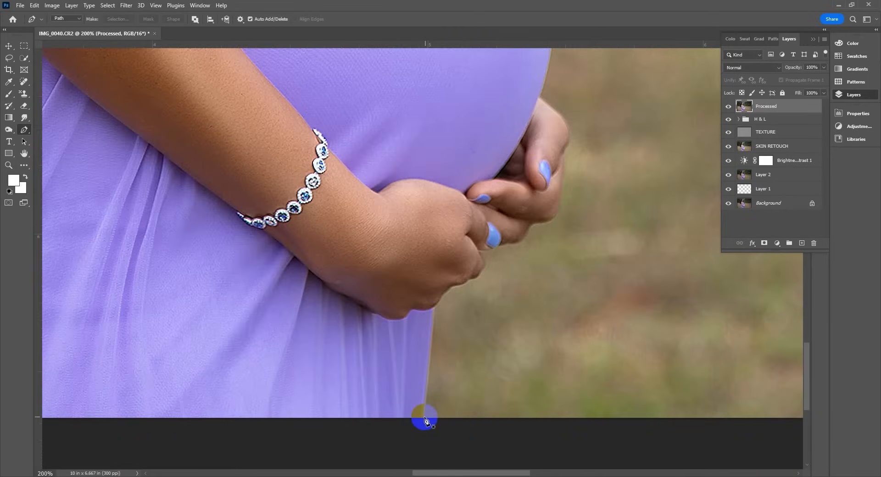
click(424, 418)
click(432, 308)
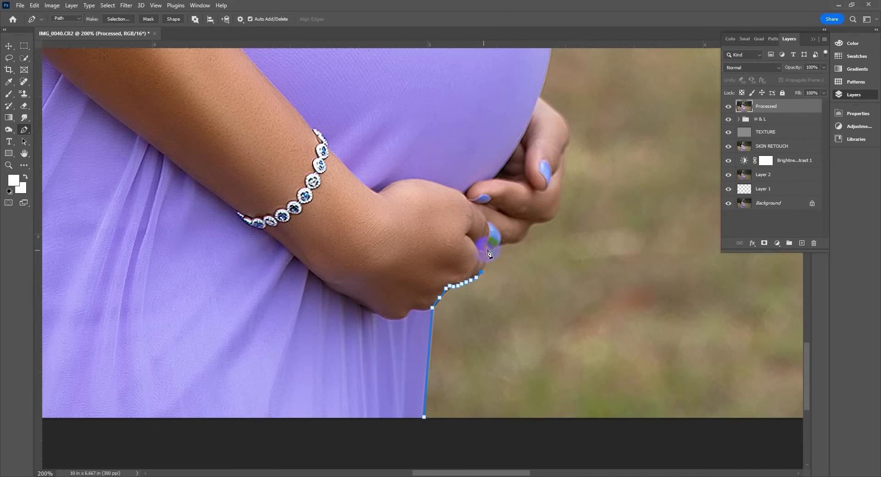
click(509, 246)
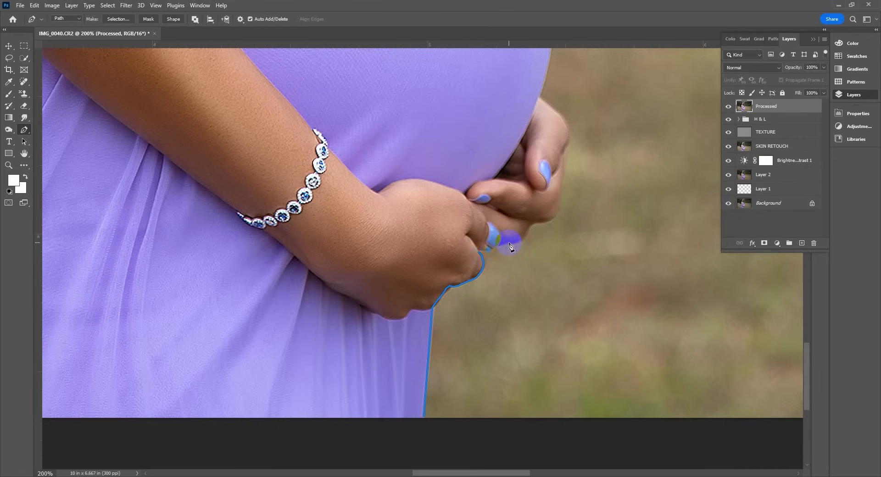
Continue the path around the fingertips and the outer edge of the far hand up to the belly
key(ctrl+plus)
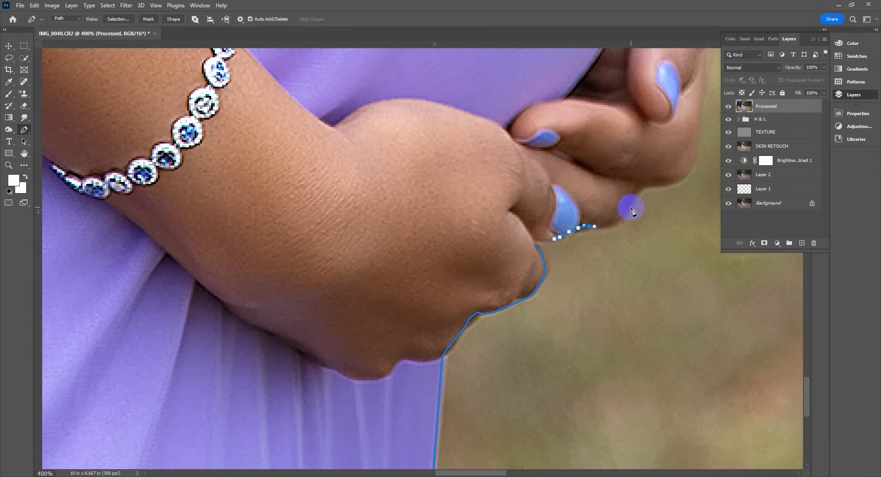
click(646, 186)
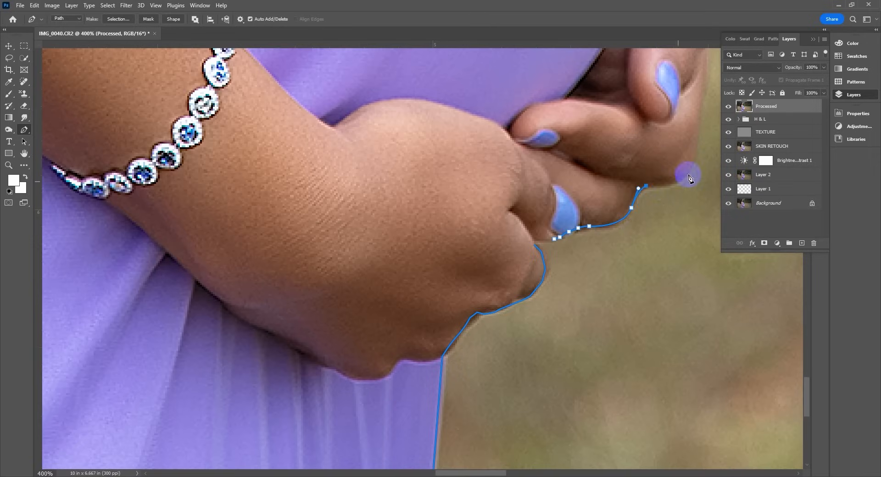
drag(664, 163, 500, 235)
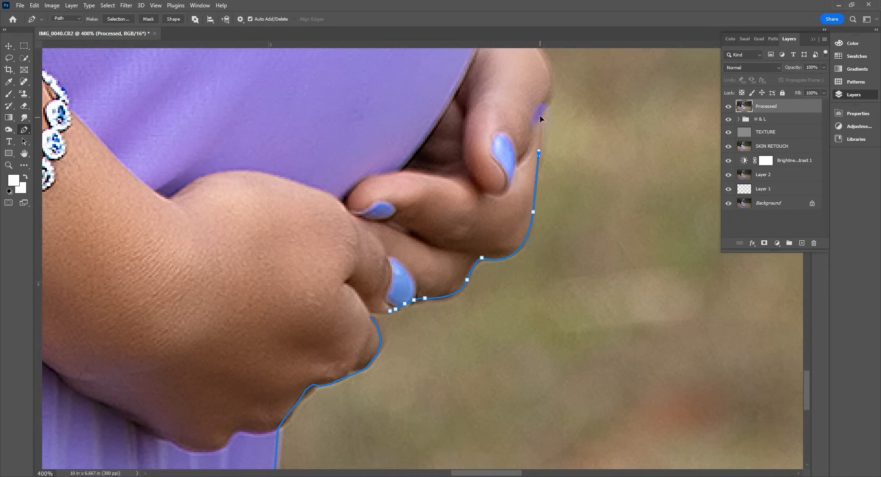
drag(501, 95, 495, 244)
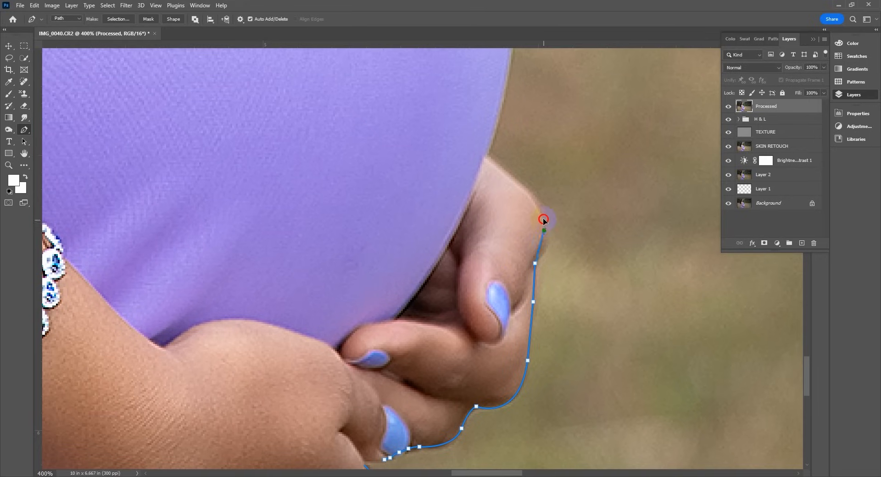
click(508, 173)
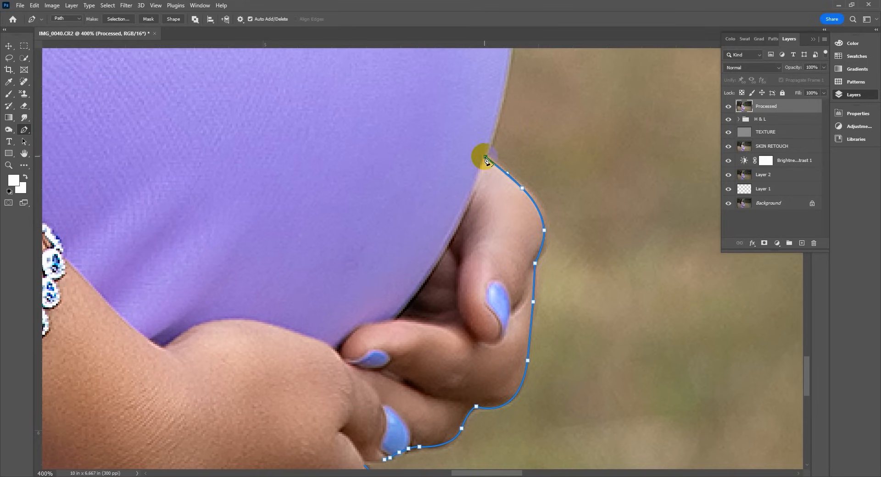
Continue the path up the rounded belly edge to just below the bust using the Curvature Pen Tool
key(ctrl+minus)
drag(421, 263, 419, 449)
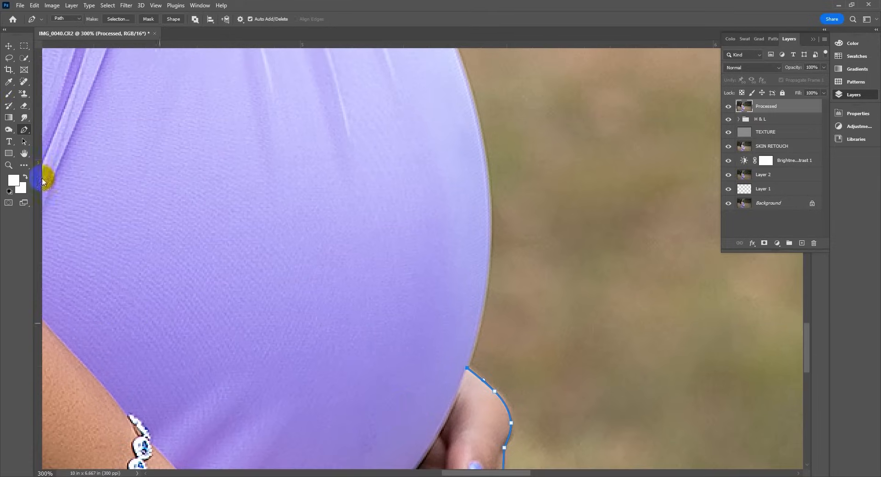
right_click(24, 129)
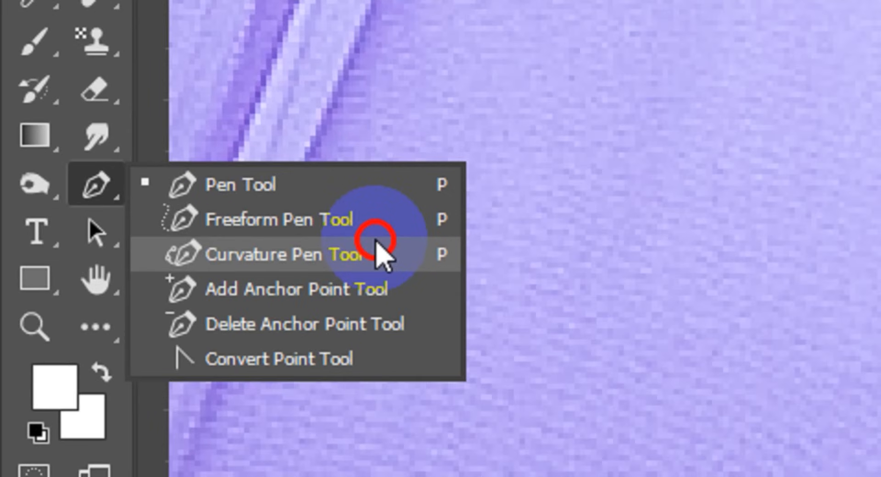
click(376, 240)
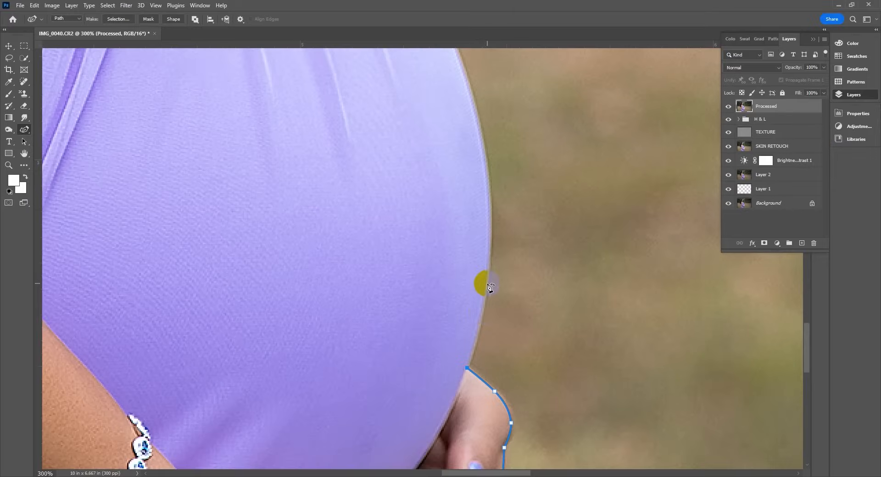
click(483, 312)
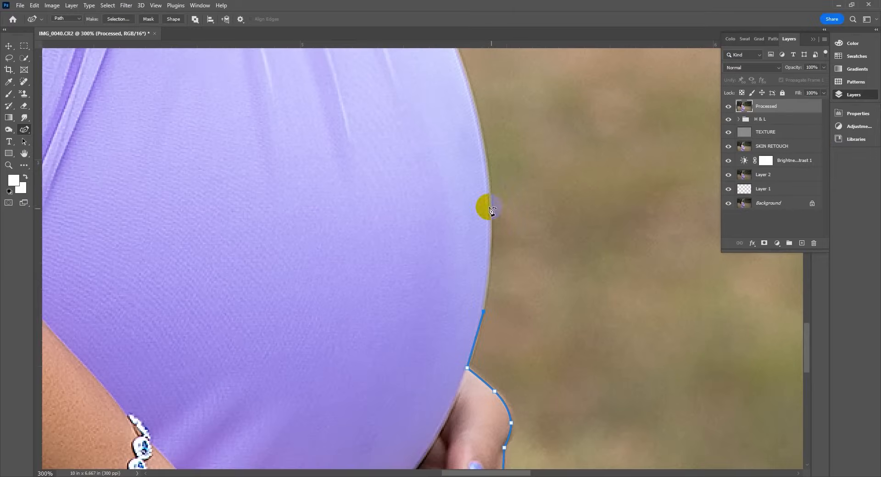
scroll(435, 321, up, 5)
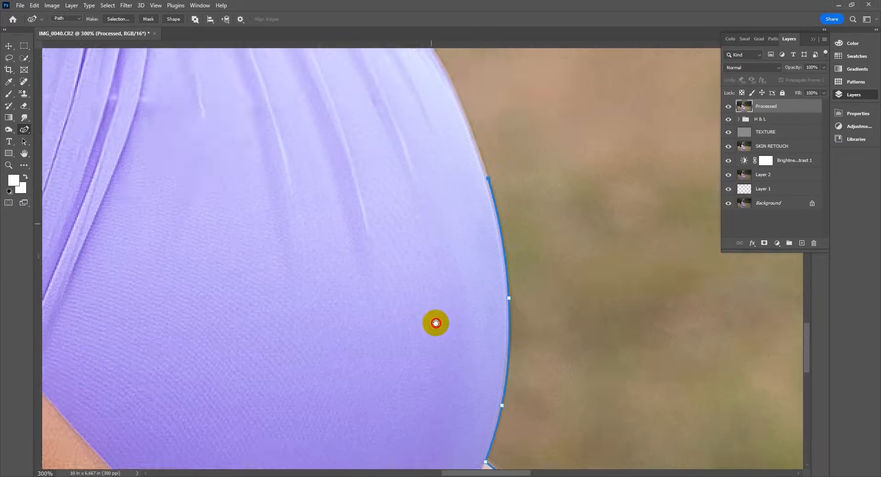
click(450, 180)
click(388, 96)
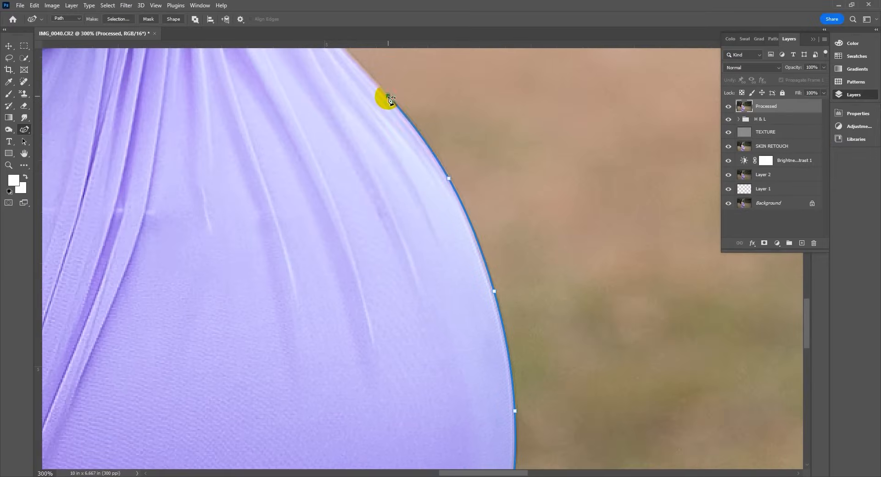
scroll(413, 358, up, 6)
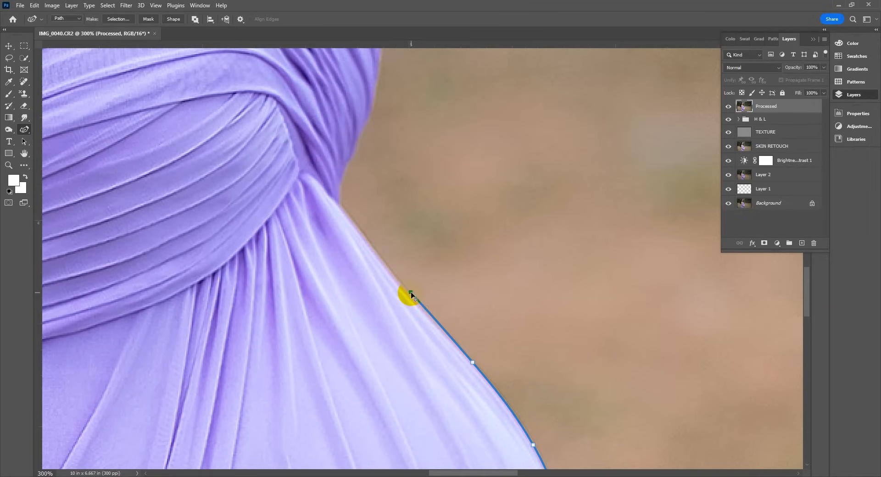
drag(410, 293, 402, 289)
Return to the Pen Tool and trace the dress edge through the notch where the belly meets the bust
right_click(24, 130)
click(48, 122)
click(365, 239)
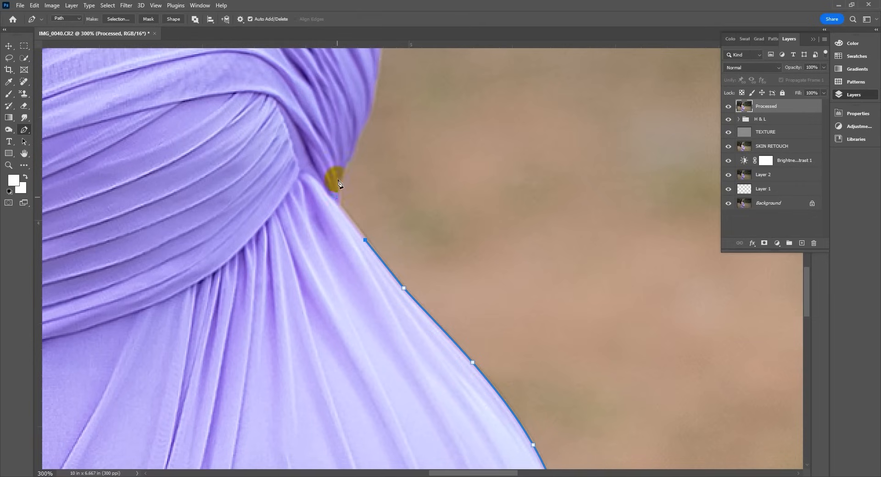
click(337, 197)
click(341, 174)
click(346, 160)
mouse_move(351, 147)
mouse_down()
mouse_move(354, 142)
mouse_move(405, 315)
mouse_up()
Extend the path up the outermost curve of the bust to where the gathered fabric begins
drag(409, 224, 410, 179)
click(403, 179)
click(403, 170)
click(406, 161)
click(406, 150)
click(402, 140)
click(398, 126)
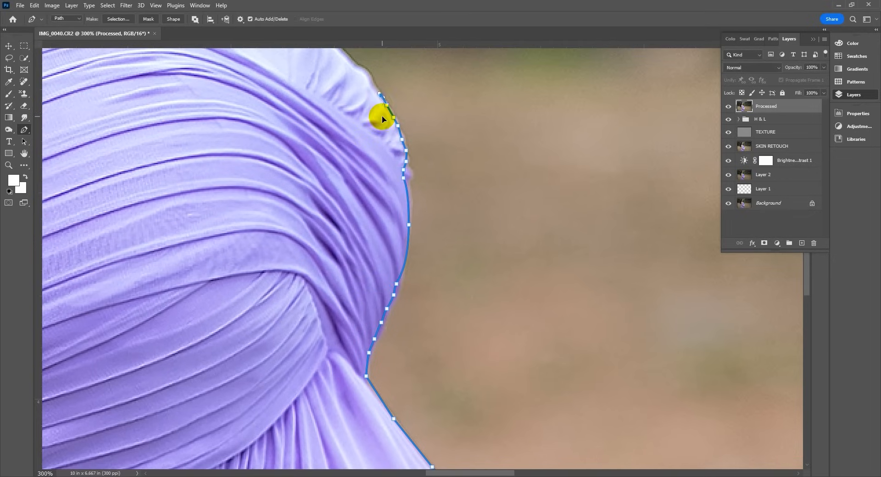
Trace the path around the gathered bust fabric and diagonally up the smooth chest edge
drag(375, 116, 468, 316)
click(430, 249)
click(415, 235)
click(391, 214)
click(377, 207)
click(359, 191)
click(324, 167)
click(280, 131)
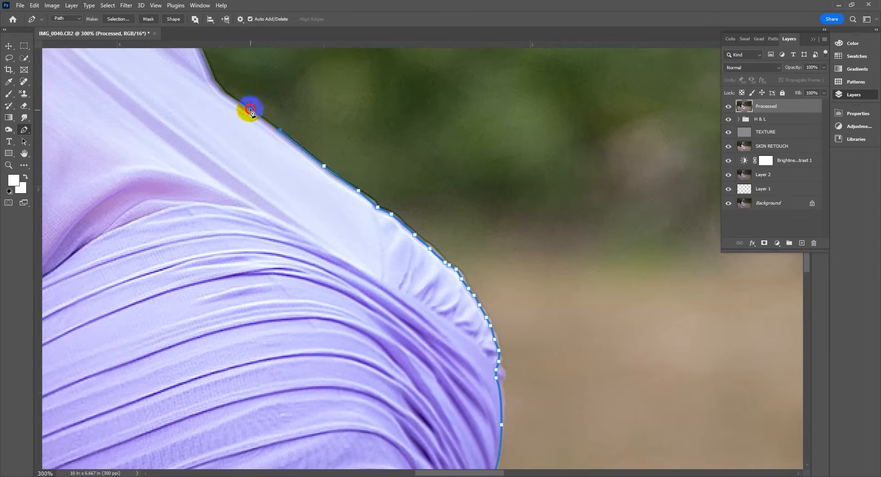
click(250, 109)
Carry the path over the upper chest curve of the dress to the far side of the neckline
drag(181, 133, 298, 260)
click(336, 214)
click(329, 204)
click(313, 171)
click(293, 137)
drag(237, 86, 178, 53)
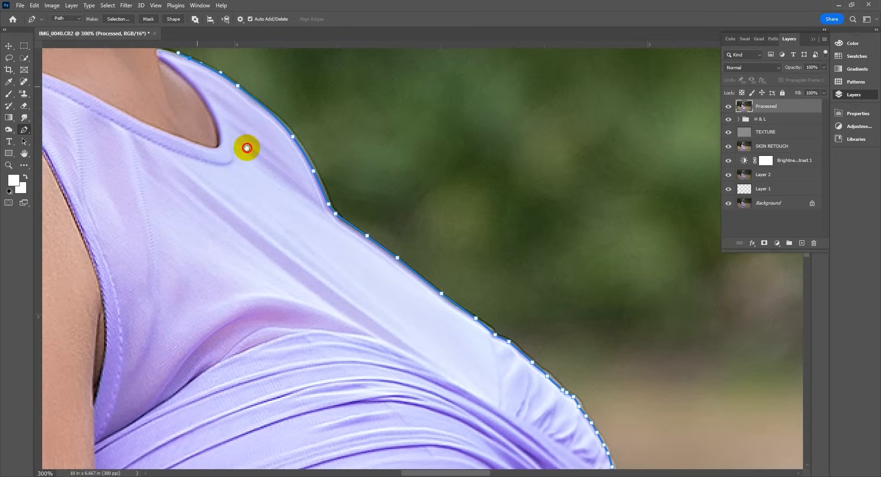
Continue the path from the neckline up the front of the neck to the underside of the jaw
drag(247, 148, 340, 255)
click(249, 156)
click(243, 116)
click(243, 60)
drag(250, 117, 281, 335)
click(270, 243)
click(267, 215)
click(271, 187)
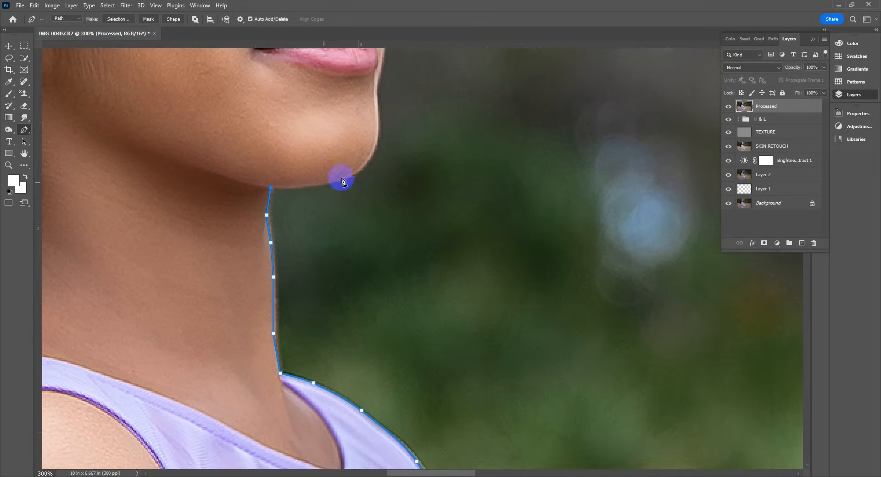
Trace around the chin to below the lips with the Curvature Pen Tool
right_click(25, 129)
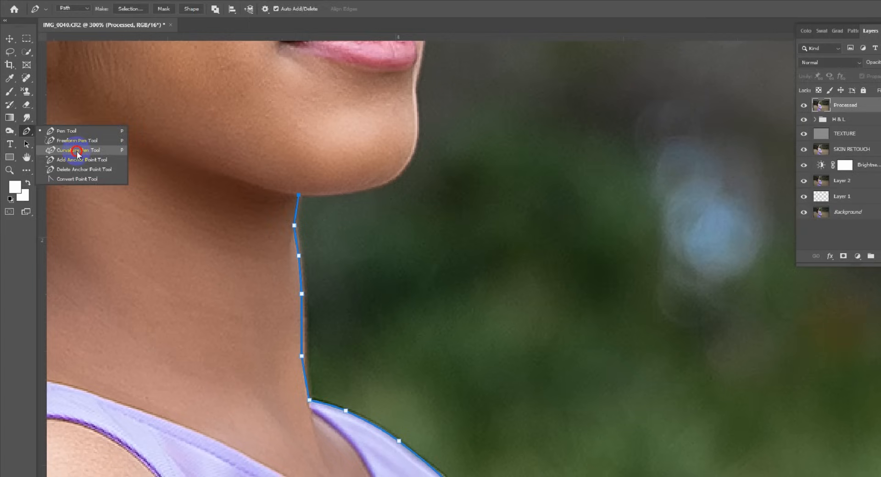
click(103, 151)
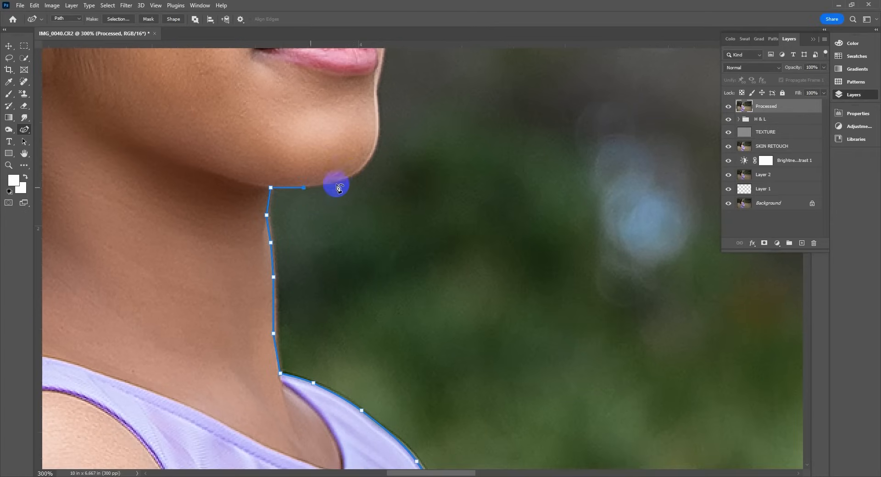
click(355, 174)
click(377, 123)
click(374, 92)
Resume with the Pen Tool and outline the far cheek from beside the lips up past the nose
drag(406, 111, 391, 229)
key(shift+p)
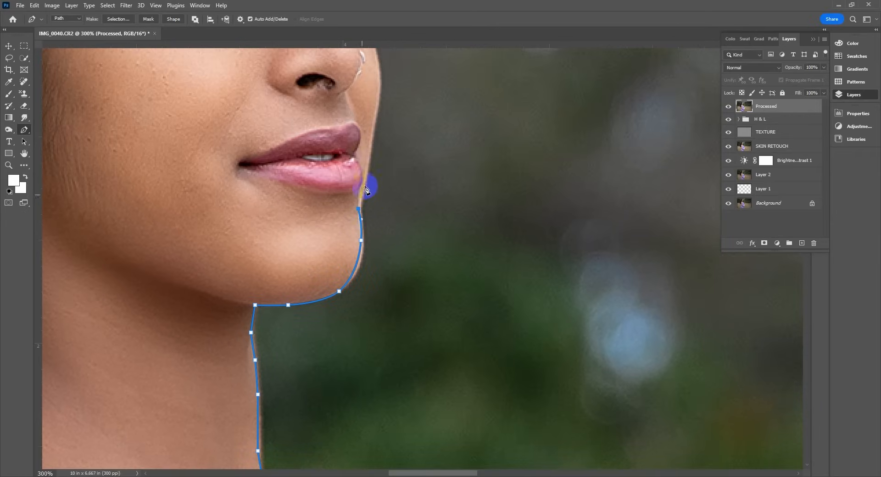
drag(364, 186, 375, 316)
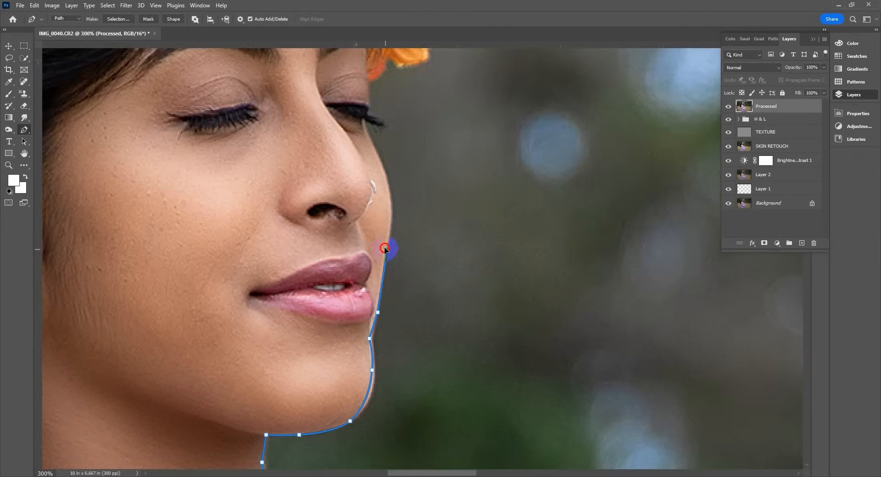
drag(389, 188, 382, 165)
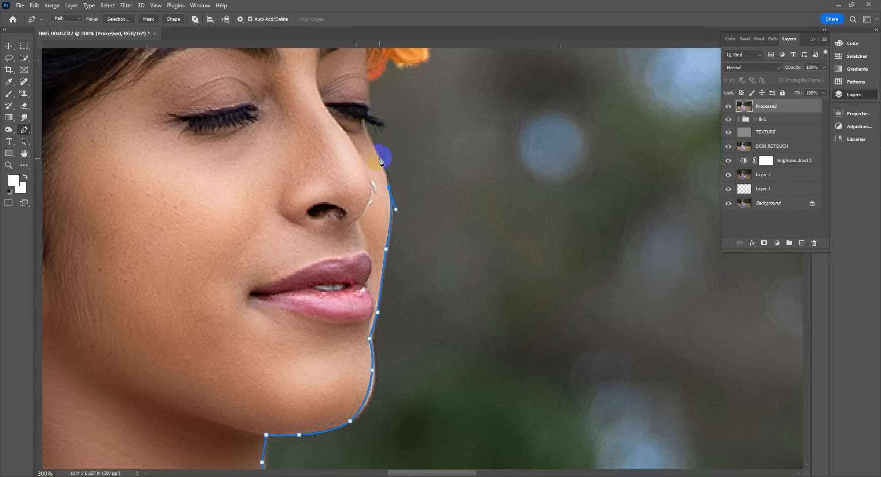
click(379, 159)
Trace the path around the protruding eyelashes and up the forehead edge to the orange flower
click(368, 136)
click(364, 128)
click(381, 129)
click(380, 120)
click(368, 104)
click(367, 83)
Outline the lower and outer edges of the orange flower at the front of the floral crown
mouse_move(402, 84)
mouse_down()
mouse_move(416, 271)
mouse_move(395, 258)
mouse_move(426, 252)
mouse_up()
click(391, 258)
click(399, 242)
click(434, 248)
click(442, 240)
click(456, 215)
click(467, 206)
click(472, 193)
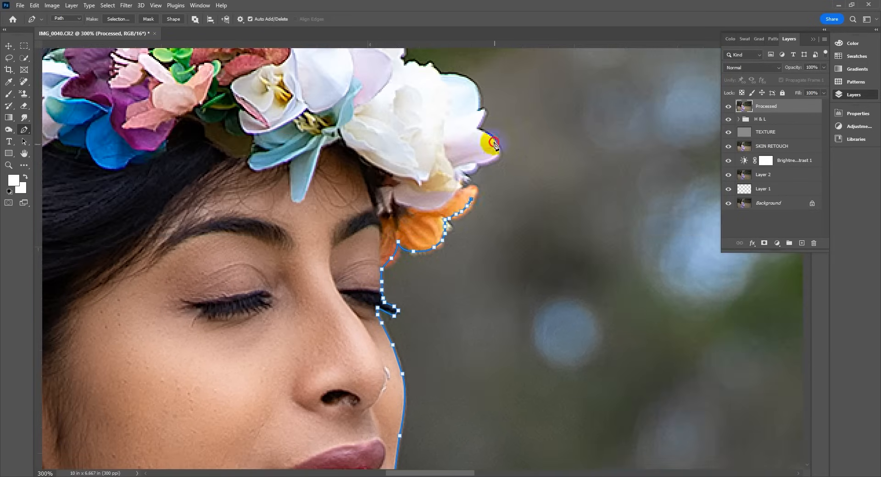
Trace the pale pink petal tip and the outer edge of the large white flower
click(462, 187)
click(460, 176)
click(466, 168)
click(476, 166)
click(486, 162)
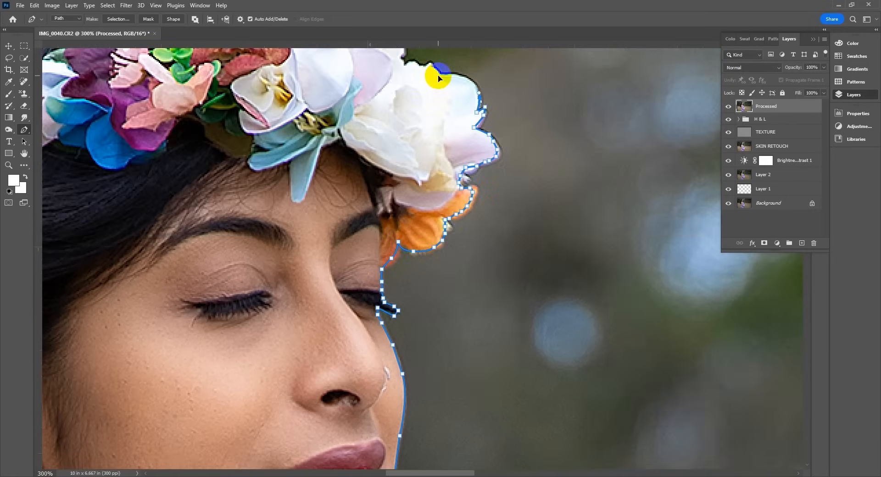
click(438, 75)
Continue the path along the upper petals of the white flowers to where the crown meets the hair
drag(431, 79, 500, 234)
click(502, 218)
click(493, 223)
click(487, 220)
click(480, 217)
click(475, 220)
click(455, 193)
click(446, 194)
click(433, 198)
Trace the path over the top of the head along the hairline, leaving the stray hairs outside
click(411, 171)
click(379, 143)
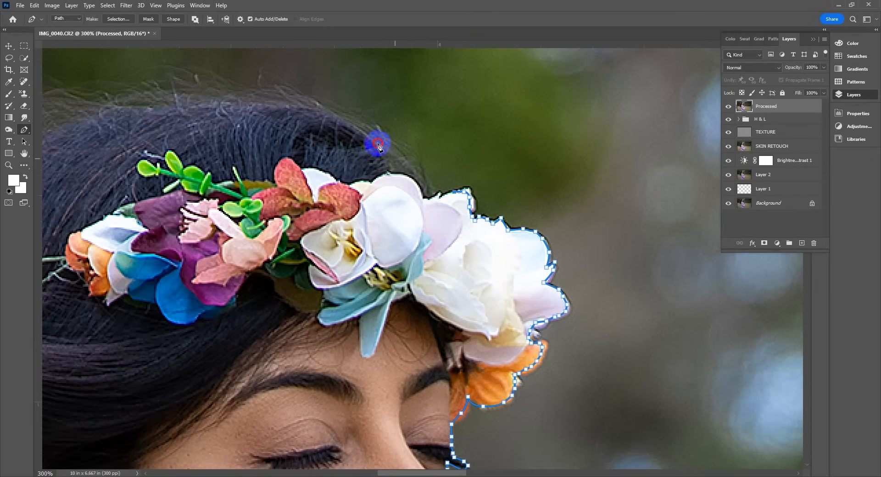
click(359, 129)
click(335, 118)
drag(321, 118, 559, 136)
click(532, 124)
click(395, 127)
click(289, 156)
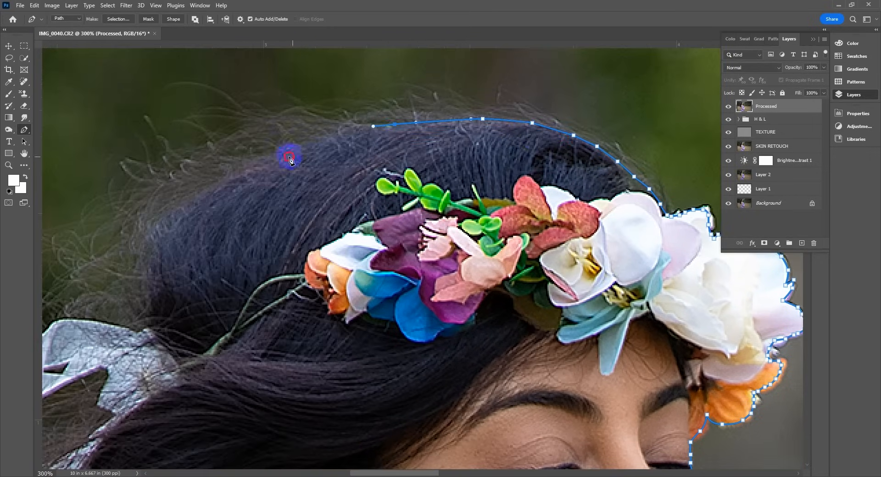
click(189, 207)
click(142, 249)
Continue the path down the back of the head and around the outer edge of the white ribbon bow
drag(143, 248, 352, 181)
click(348, 204)
click(350, 254)
click(275, 259)
click(262, 264)
click(250, 273)
click(238, 283)
click(203, 303)
click(190, 312)
click(201, 324)
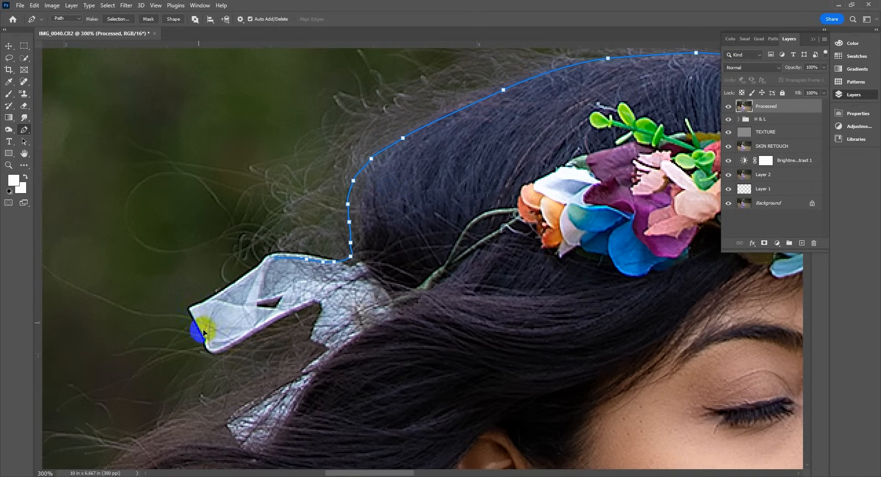
click(204, 335)
click(208, 347)
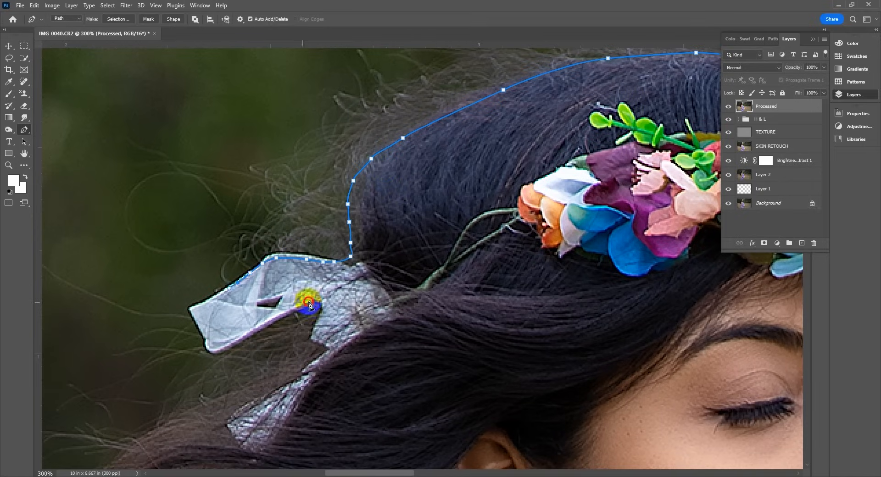
Trace from beneath the ribbon down the outer edge of the long hair behind the shoulders
click(218, 378)
key(ctrl+minus)
click(268, 355)
mouse_move(230, 377)
mouse_down()
mouse_move(340, 262)
mouse_move(309, 298)
mouse_up()
drag(290, 344, 281, 367)
drag(285, 408, 292, 253)
drag(277, 286, 277, 318)
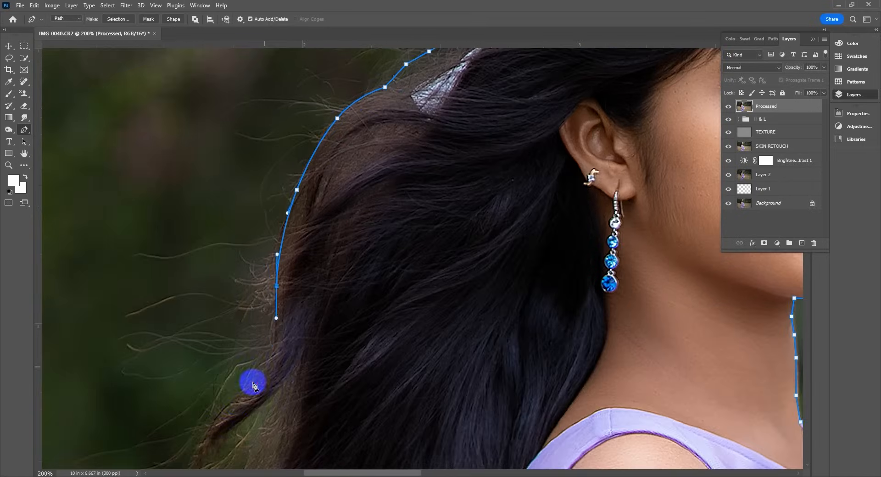
Outline the loose lower hair ends with a wide margin and carry the path down the back of the arm
key(ctrl+minus)
key(ctrl+minus)
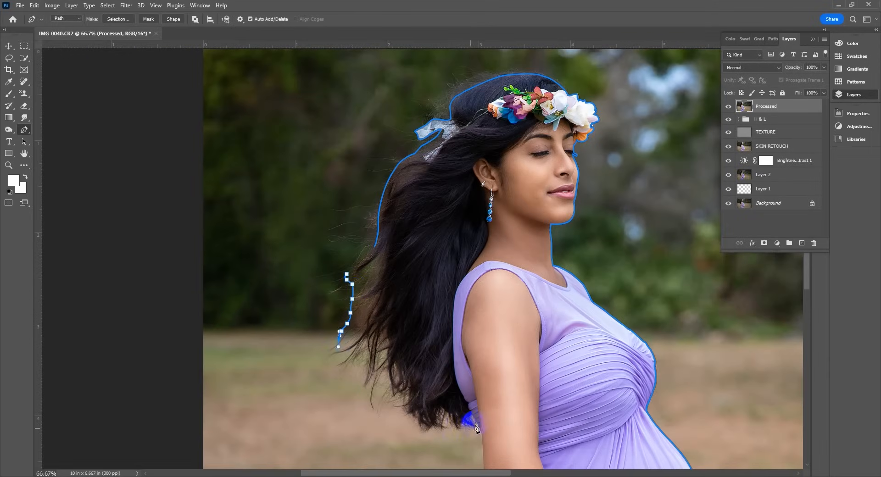
key(ctrl+plus)
drag(509, 416, 443, 68)
drag(496, 433, 456, 273)
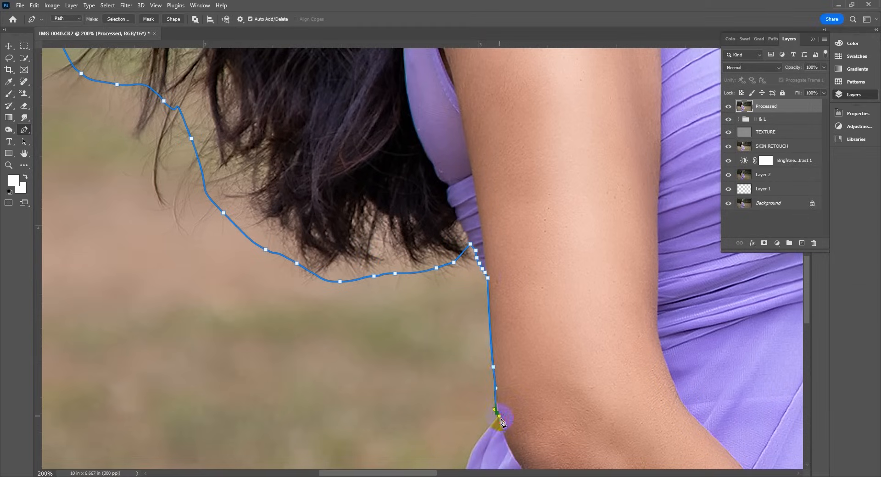
Trace the back edge of the dress from the elbow down to the small bulge in the fabric
drag(467, 449, 451, 208)
drag(449, 243, 445, 275)
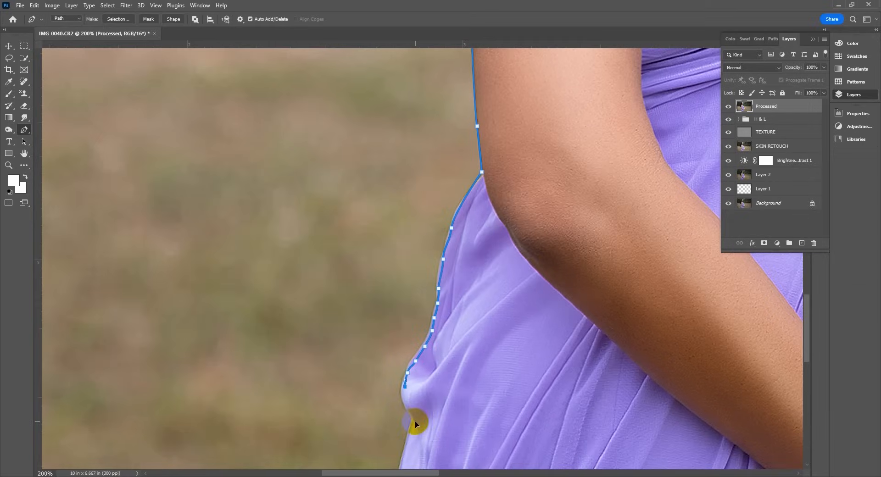
click(405, 393)
click(406, 402)
Continue the path down the back of the skirt to the photo's lower edge
drag(382, 418, 415, 234)
click(433, 288)
click(420, 339)
click(417, 369)
drag(413, 386, 411, 394)
click(391, 422)
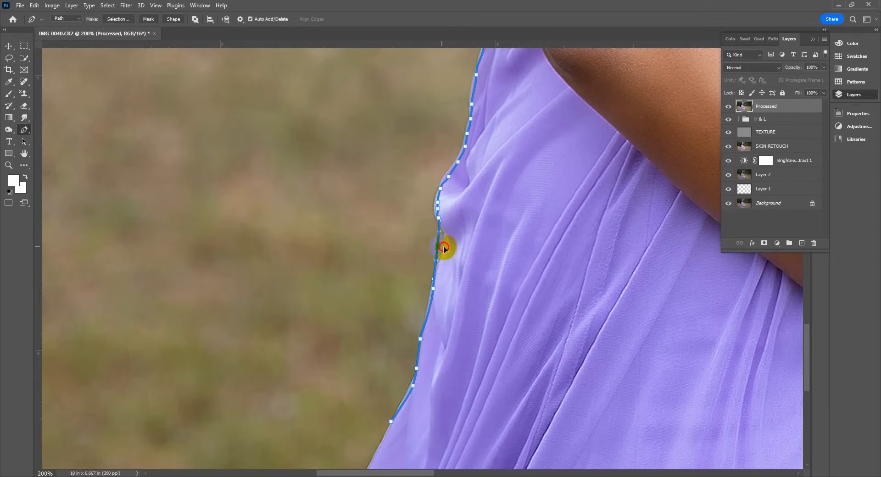
drag(362, 335, 445, 116)
click(417, 316)
click(417, 325)
Join the path along the photo's lower edge and bridge the remaining gap behind the hair
key(ctrl+0)
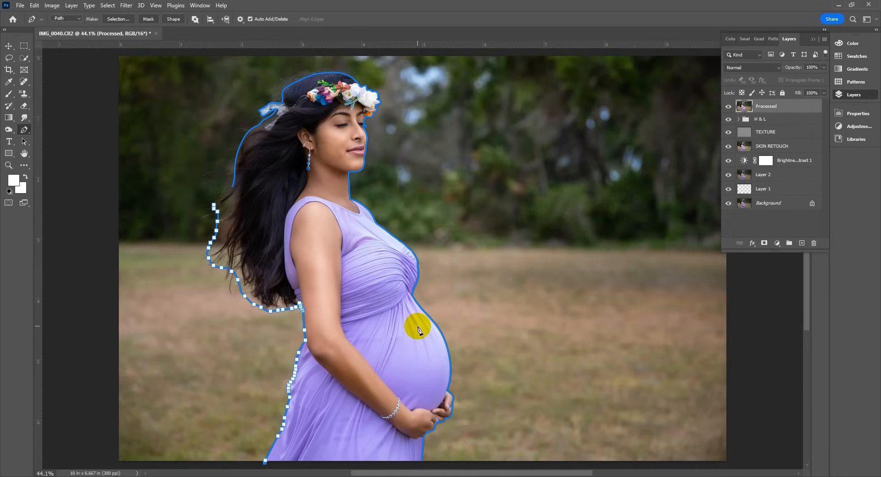
drag(417, 327, 477, 214)
click(480, 351)
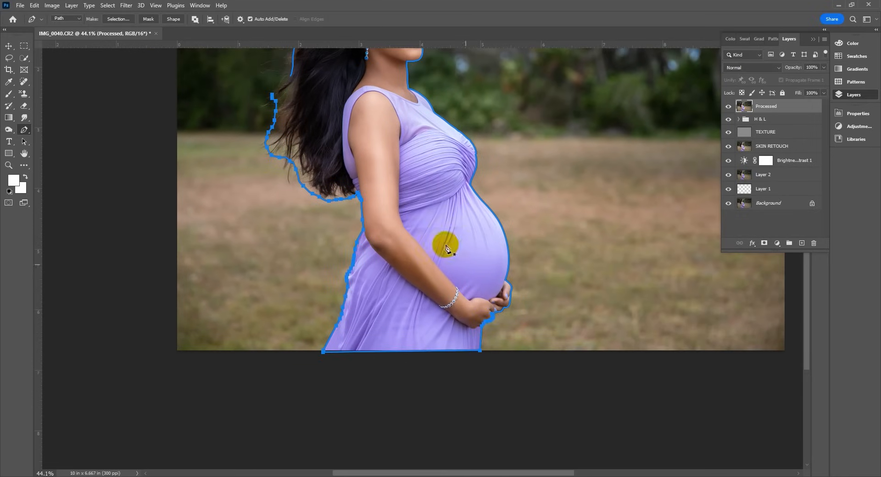
ctrl+click(280, 91)
ctrl+click(280, 90)
mouse_move(382, 177)
mouse_down()
mouse_move(339, 240)
mouse_move(337, 289)
mouse_up()
click(224, 213)
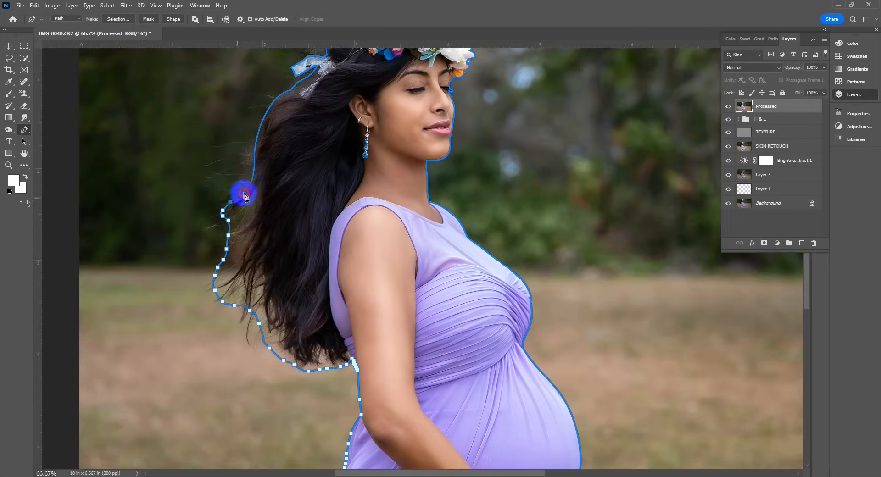
Mask the Processed layer with a selection made from the path and hide all the other layers
key(ctrl+Return)
key(ctrl+minus)
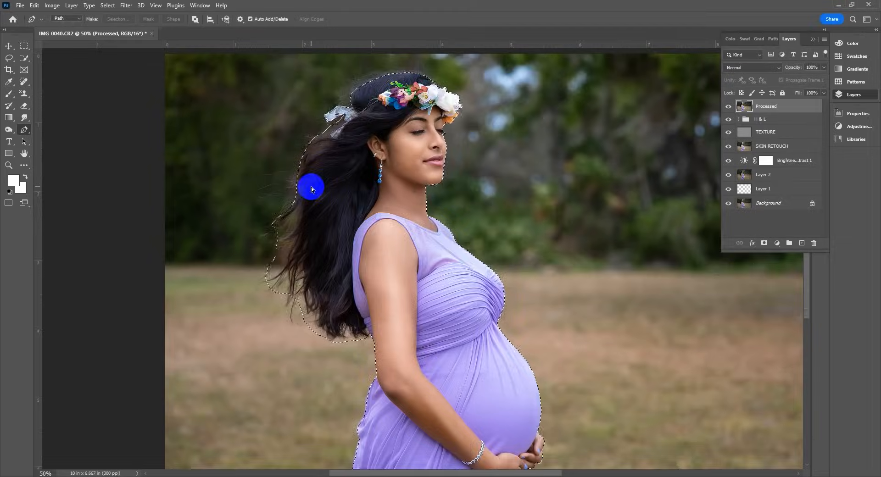
key(ctrl+minus)
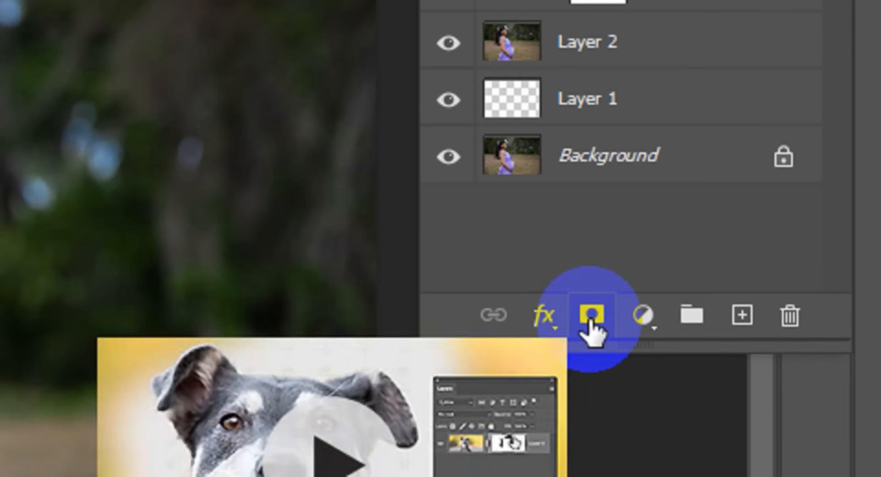
click(592, 320)
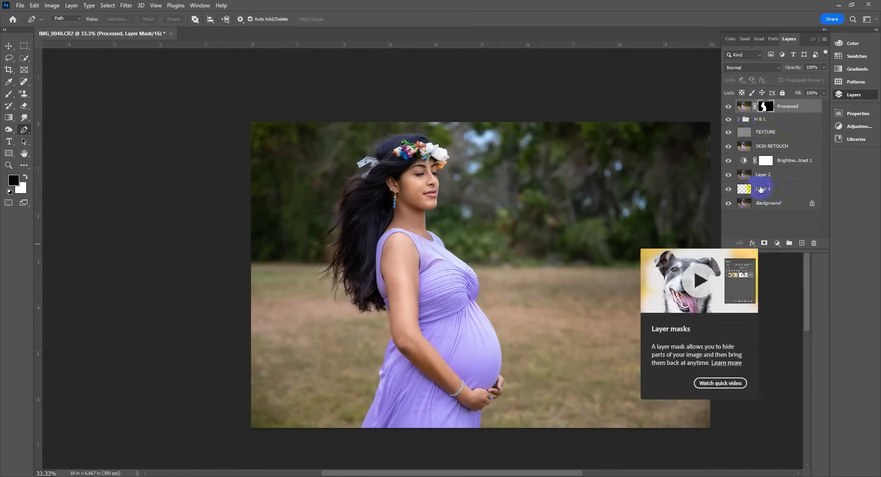
alt+click(730, 108)
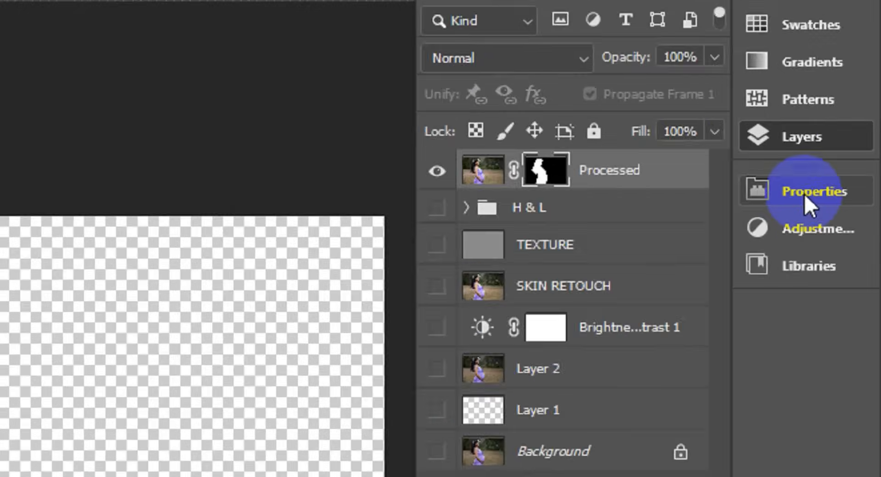
Feather the Processed layer's mask by 1.1 px
click(856, 115)
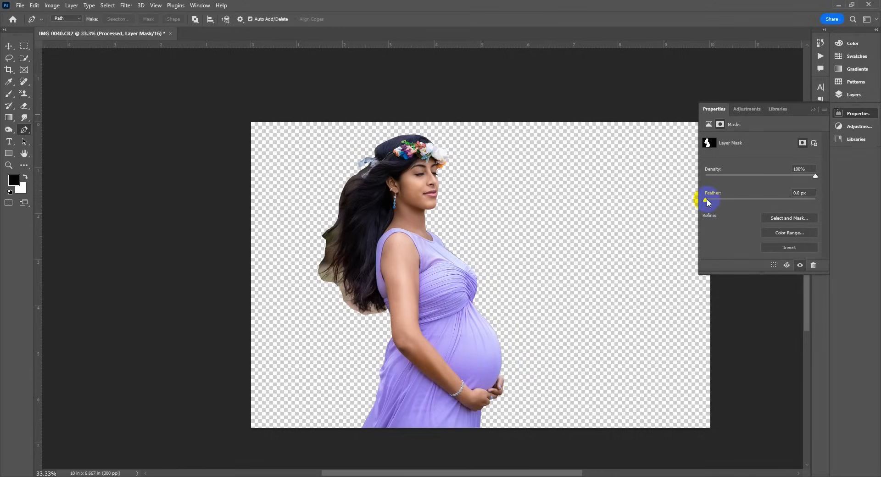
drag(184, 442, 206, 450)
key(z)
click(453, 255)
click(456, 249)
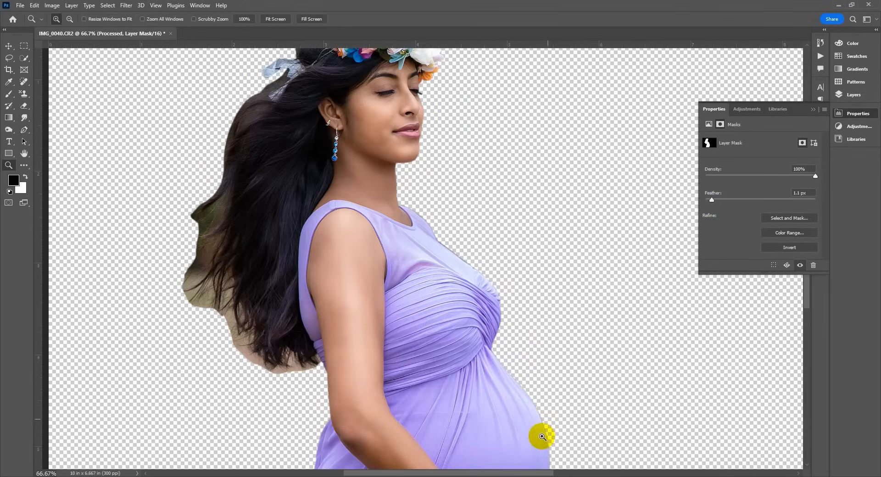
Examine the feathered cutout edge around the lips, chin and neck, comparing it with the mask off and on
click(541, 437)
key(p)
drag(337, 77, 379, 250)
key(z)
click(393, 154)
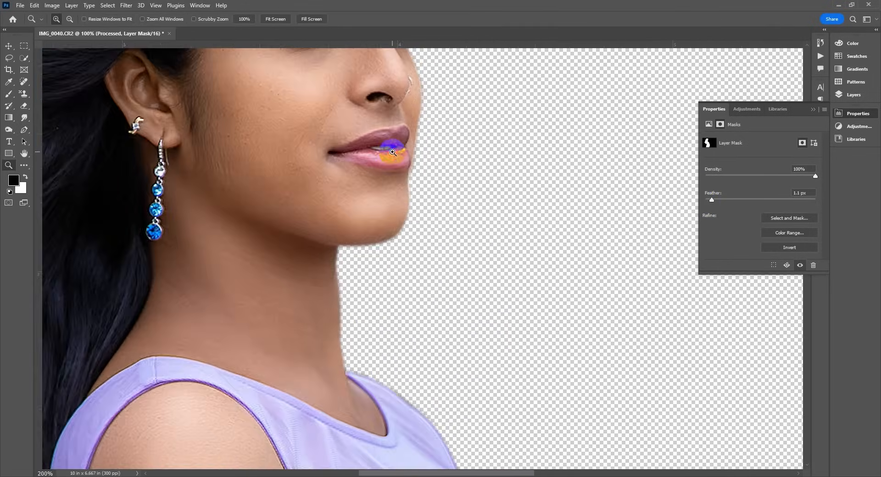
click(396, 150)
key(p)
drag(397, 174, 399, 219)
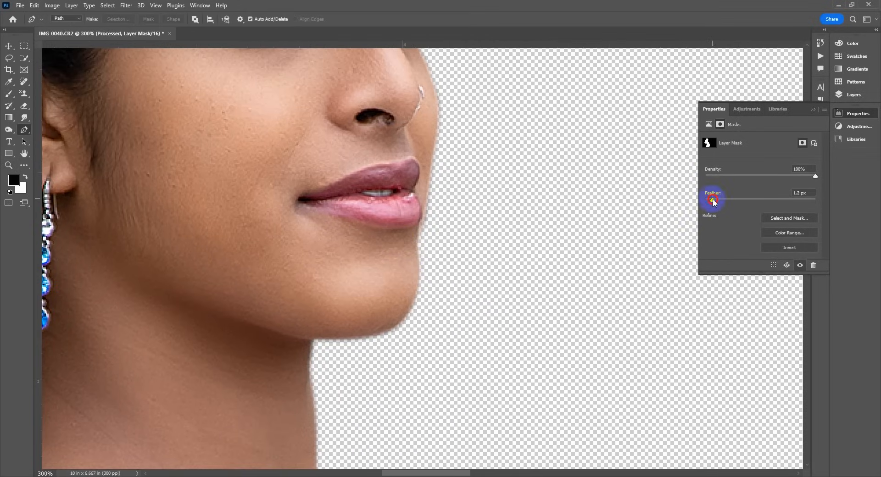
click(804, 267)
click(800, 267)
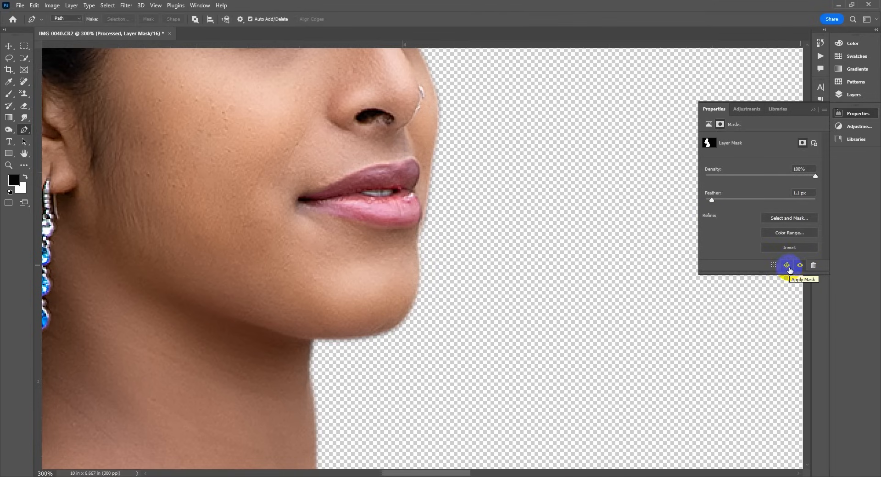
click(858, 114)
Open the Processed layer's mask in the Select and Mask workspace with the woman's upper body in view
key(ctrl+minus)
key(ctrl+minus)
key(ctrl+minus)
key(ctrl+minus)
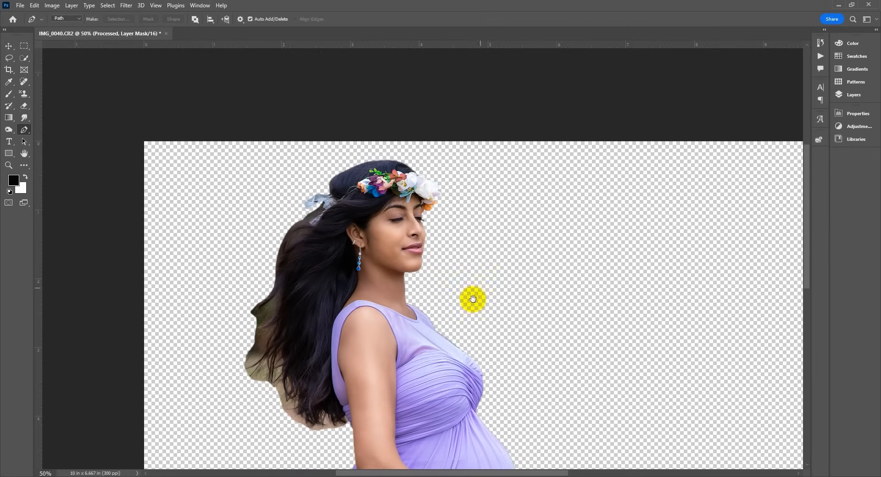
drag(467, 310, 414, 213)
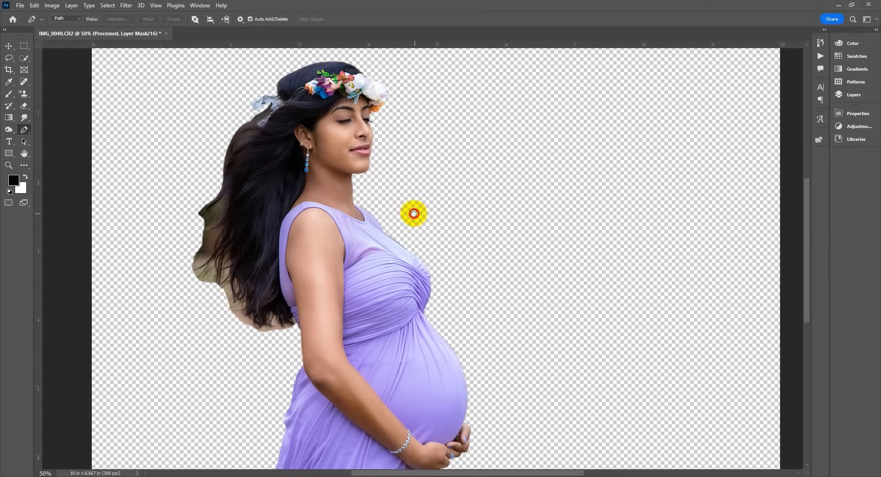
click(861, 96)
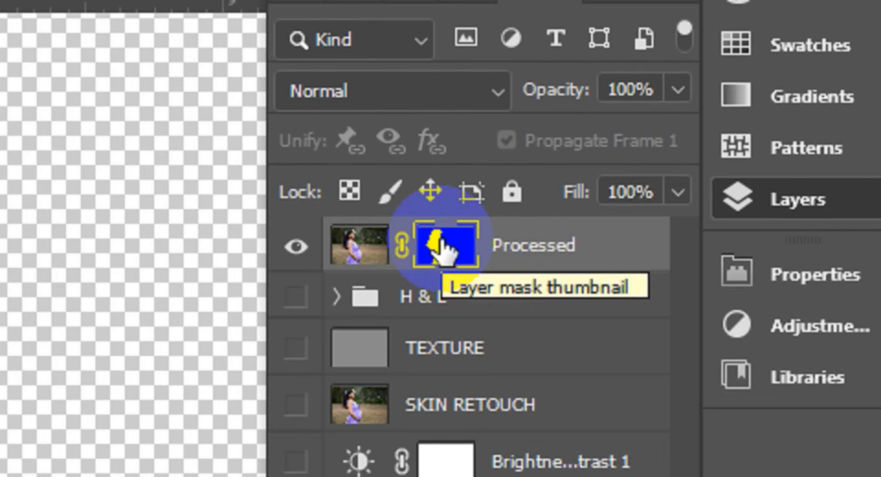
right_click(765, 106)
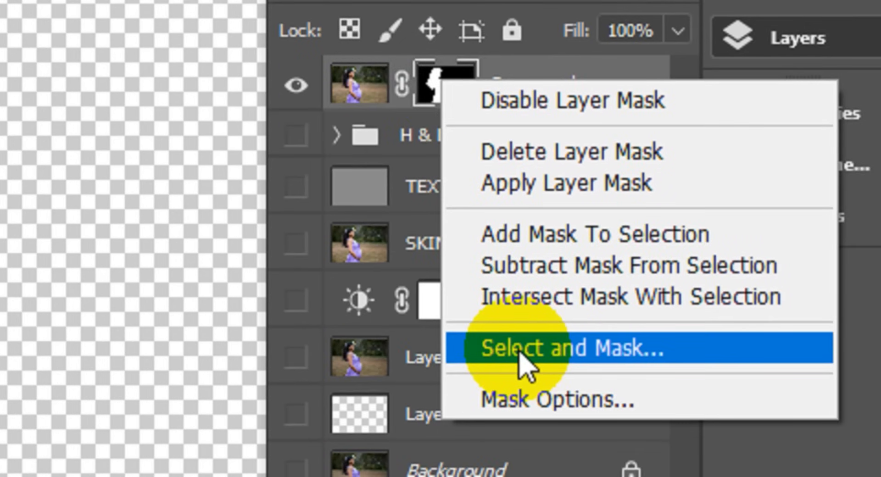
click(519, 353)
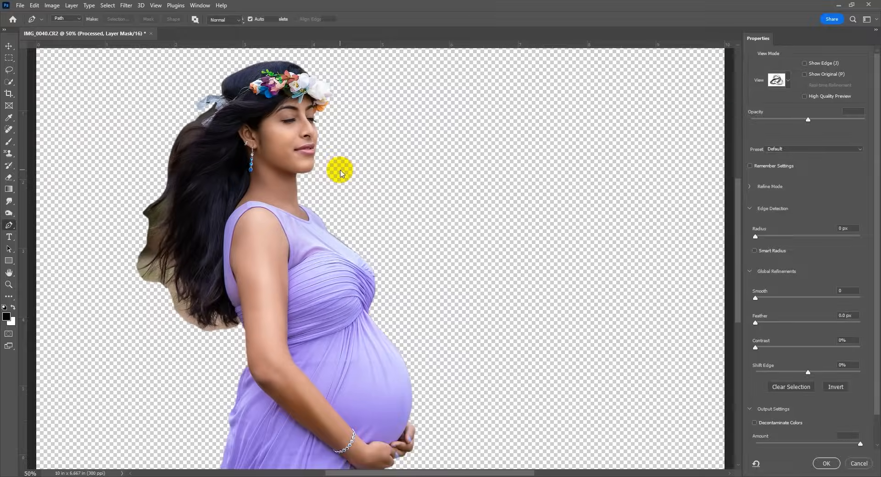
click(782, 82)
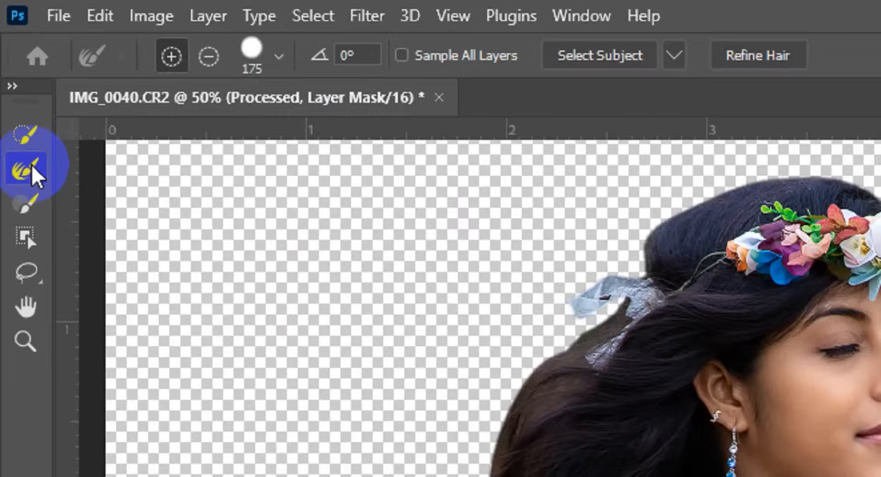
Refine the hair's outer edge with the Refine Edge Brush, covering the flowing back hair, the ribbon area and the crown
click(11, 58)
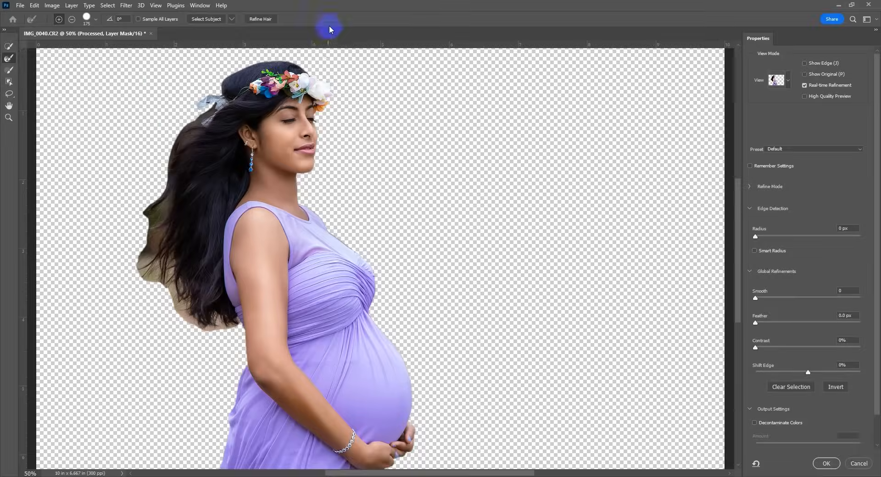
right_click(235, 209)
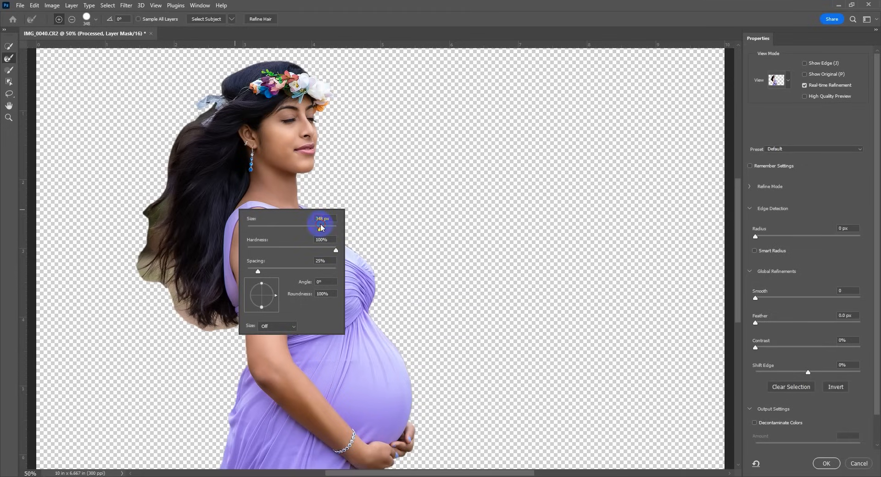
mouse_move(183, 135)
mouse_down()
mouse_move(200, 113)
mouse_move(165, 157)
mouse_move(144, 275)
mouse_move(158, 207)
mouse_move(146, 281)
mouse_move(162, 305)
mouse_move(170, 292)
mouse_move(187, 316)
mouse_up()
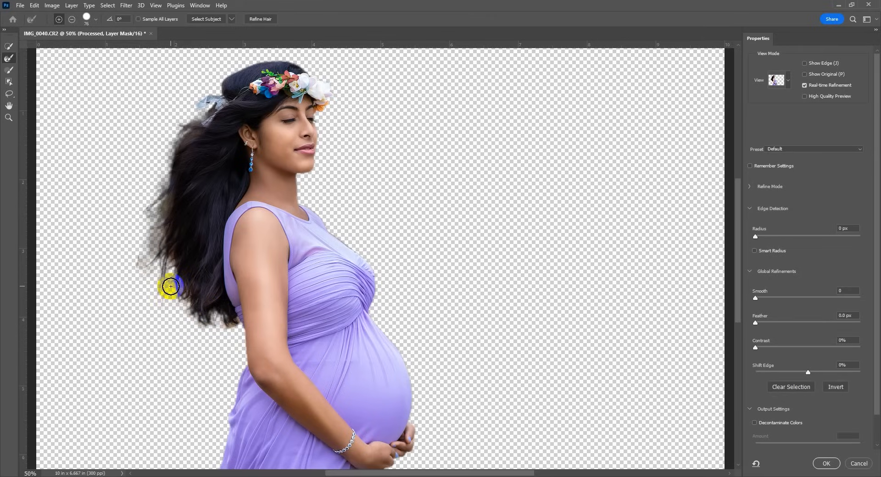
drag(193, 110, 201, 112)
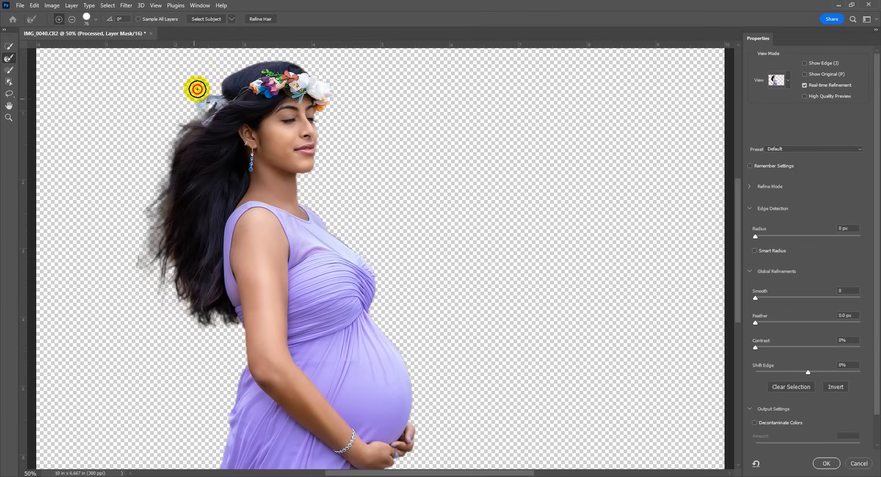
drag(262, 56, 294, 55)
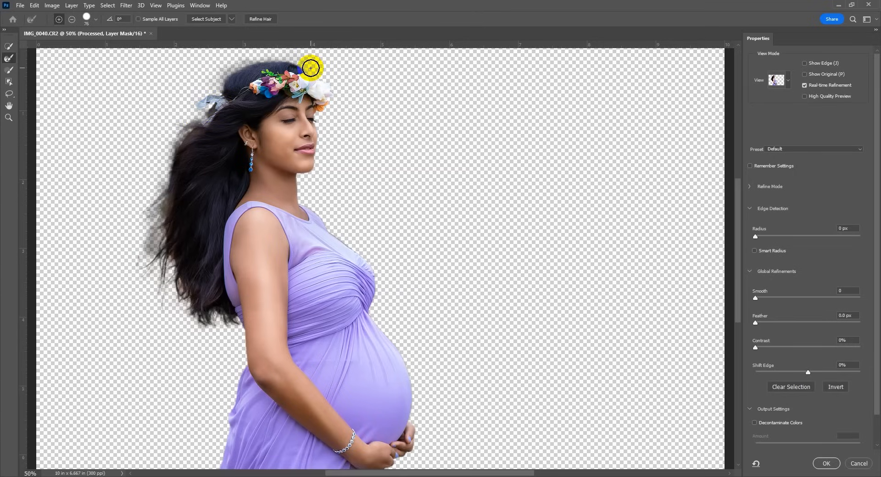
Refine the stray strands of the flowing hair up close and reduce the Refine Edge Brush to size 60
key(ctrl+plus)
drag(73, 278, 192, 307)
key(bracketright)
key(bracketright)
key(bracketright)
mouse_move(241, 112)
mouse_down()
mouse_move(218, 141)
mouse_move(191, 222)
mouse_move(216, 335)
mouse_move(229, 321)
mouse_move(279, 375)
mouse_move(239, 59)
mouse_up()
key(bracketleft)
key(bracketleft)
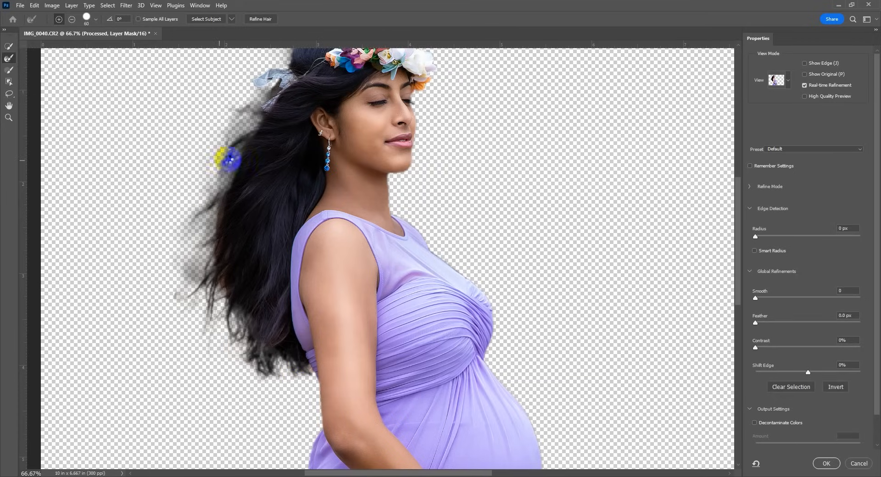
Preview the selection in Black & White, then set Contrast to 27% and Shift Edge to -4%
click(788, 81)
click(740, 193)
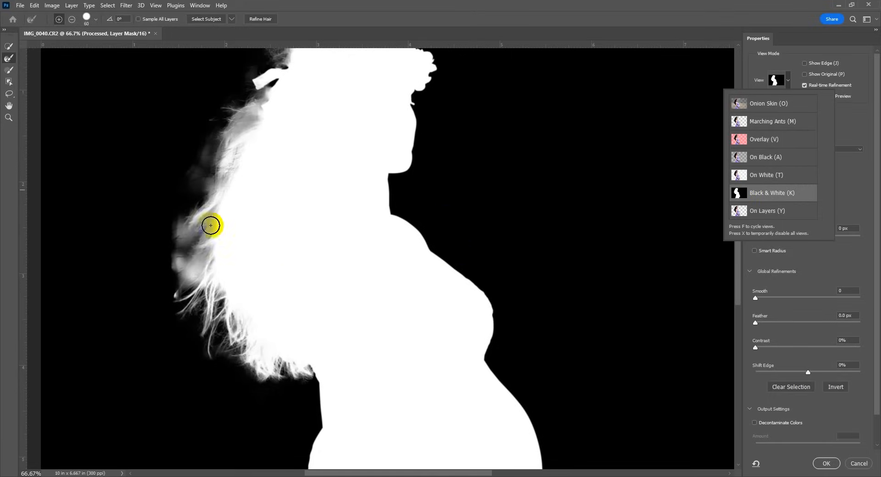
drag(756, 348, 806, 371)
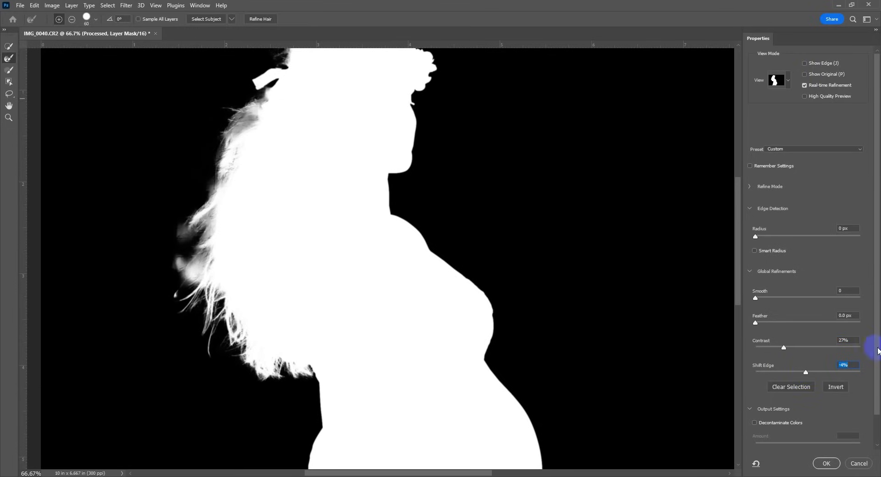
Decontaminate colors at 100%, switch the preview to On Layers and output to a new layer with layer mask
drag(877, 351, 877, 438)
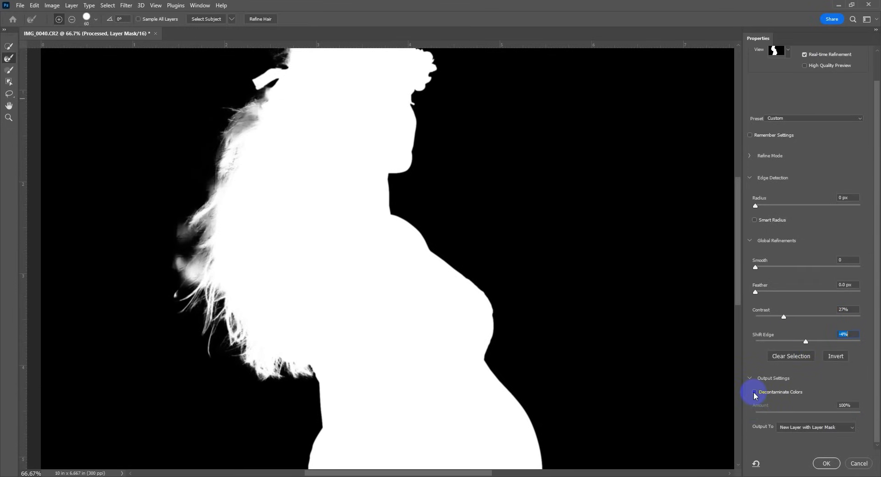
click(789, 49)
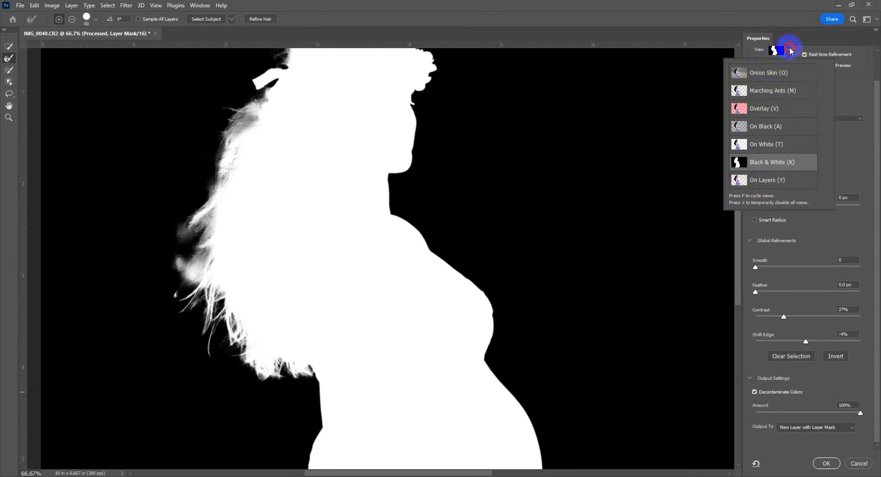
click(739, 182)
click(823, 464)
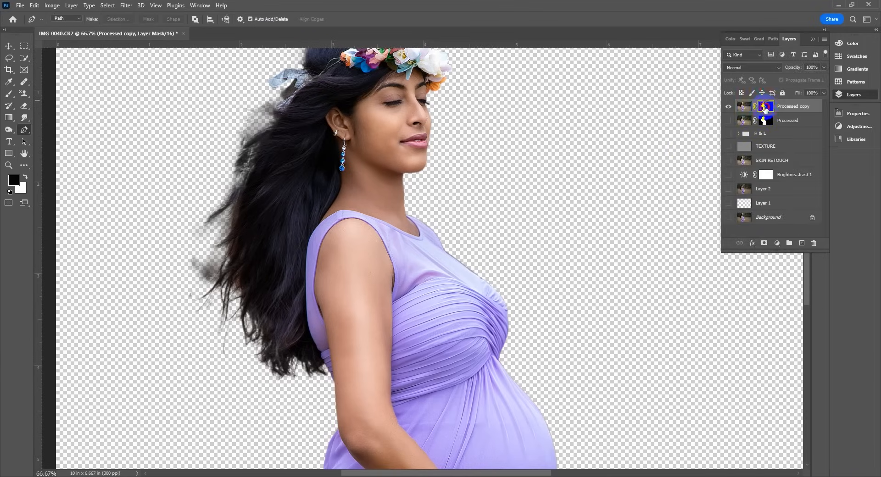
Compare the Processed copy layer with its mask off and on, then display the mask by itself
shift+click(765, 107)
shift+click(765, 107)
alt+click(765, 107)
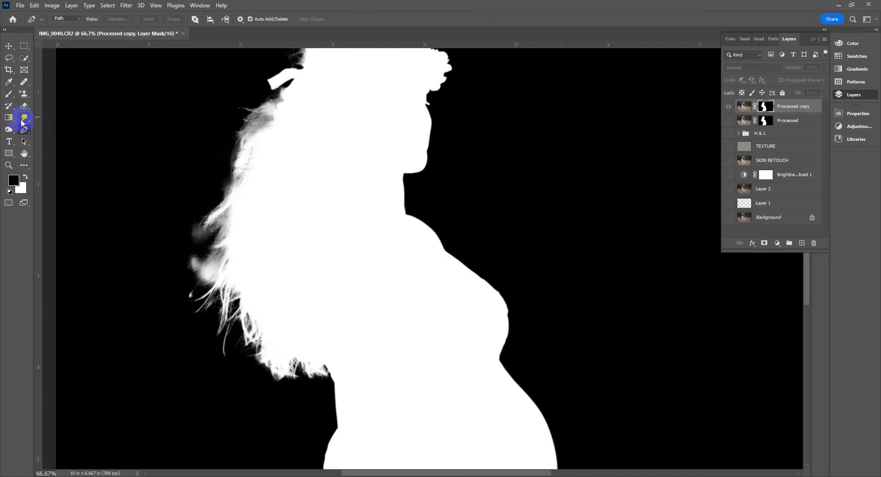
Darken the grey haze around the hair in the mask using a 250 px Burn tool, Midtones, 72% exposure, then restore the image view
drag(9, 129, 41, 140)
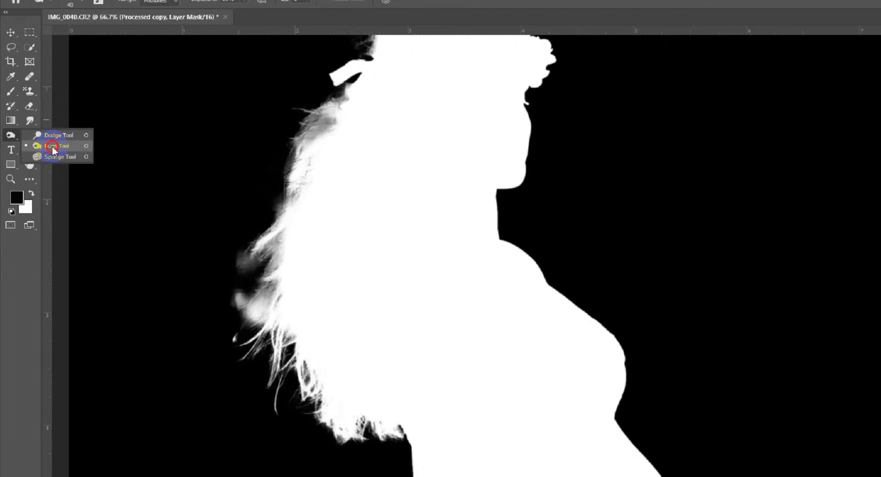
click(43, 140)
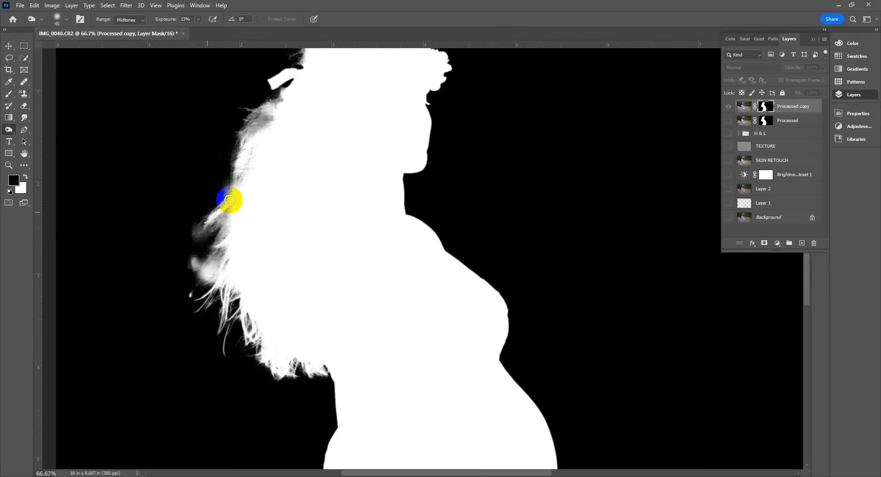
key(bracketright)
key(bracketright)
key(bracketright)
key(bracketright)
key(bracketright)
key(bracketright)
key(bracketright)
key(bracketright)
key(bracketright)
key(bracketright)
key(bracketright)
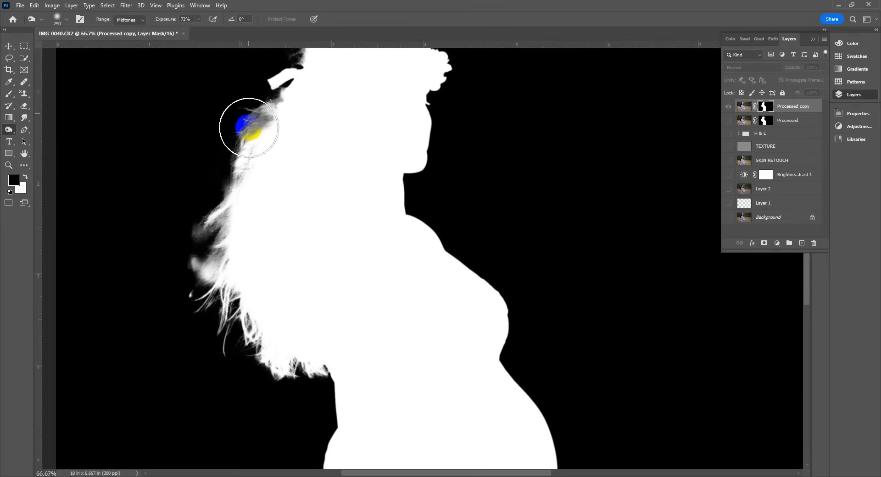
drag(247, 128, 246, 130)
mouse_move(202, 218)
mouse_down()
mouse_move(199, 260)
mouse_move(212, 246)
mouse_up()
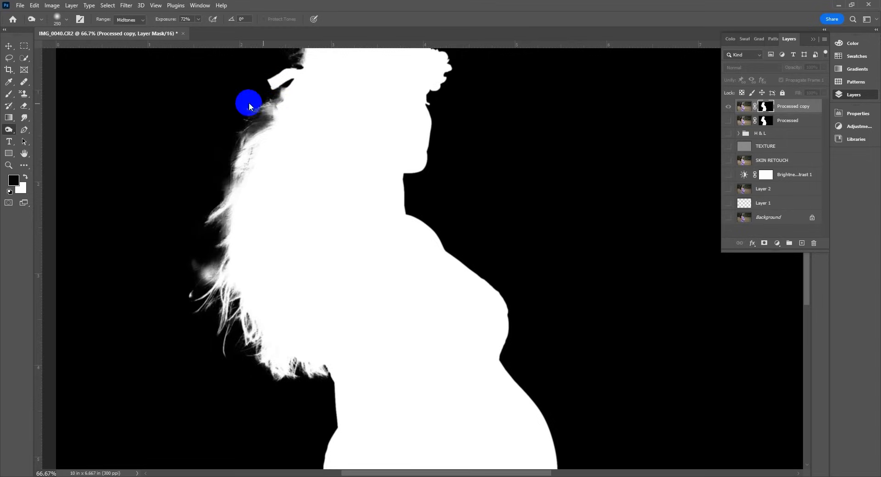
scroll(199, 228, up, 5)
drag(281, 186, 303, 176)
alt+click(765, 107)
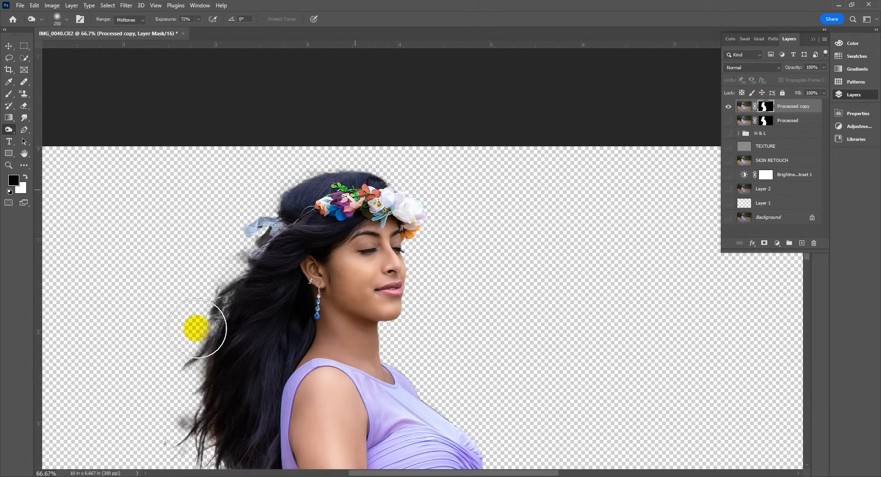
Paint out the remaining haze beside the lower back hair on the mask with a soft black brush
drag(209, 326, 215, 253)
key(b)
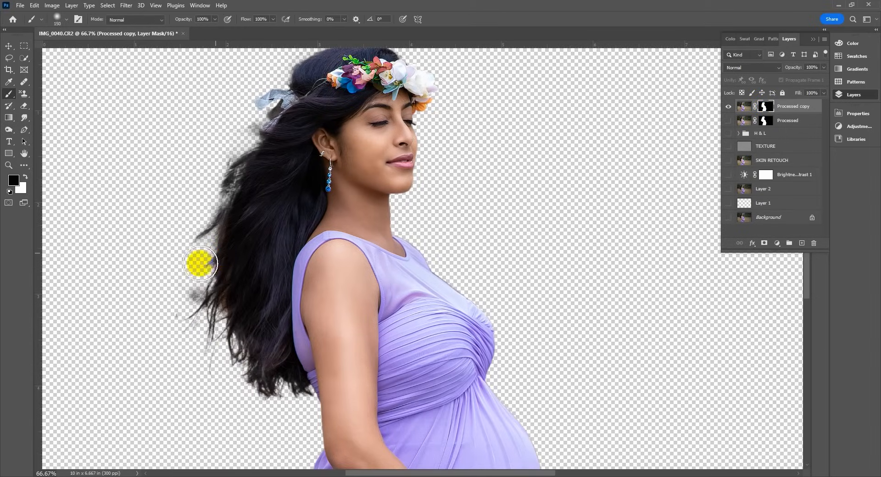
drag(193, 298, 171, 321)
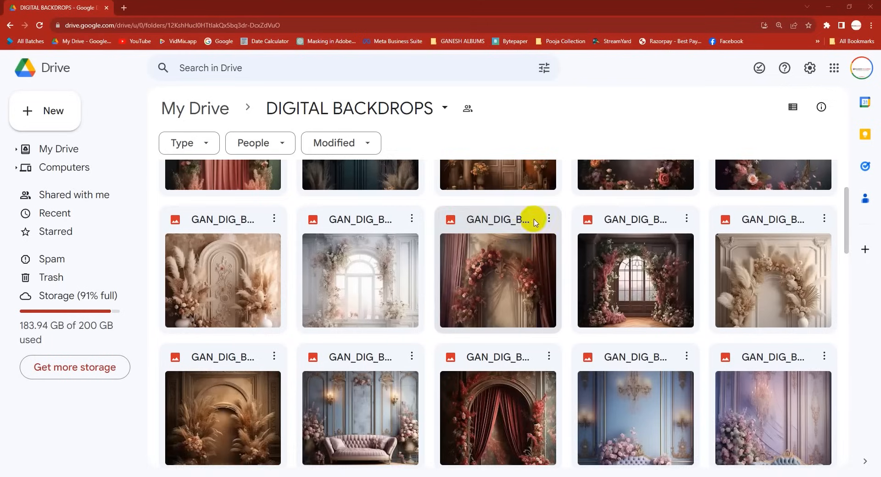
Switch to Google Drive and look through the DIGITAL BACKDROPS folder for a background image
scroll(567, 230, up, 3)
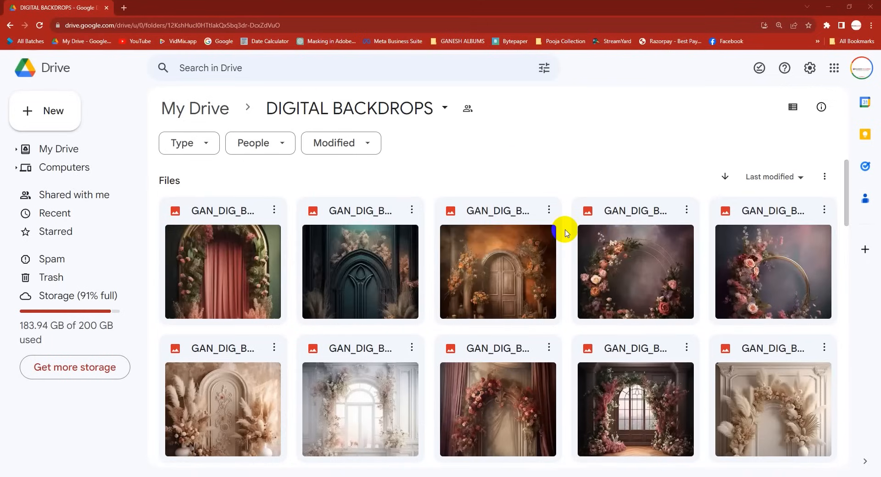
scroll(566, 236, down, 9)
scroll(567, 240, down, 3)
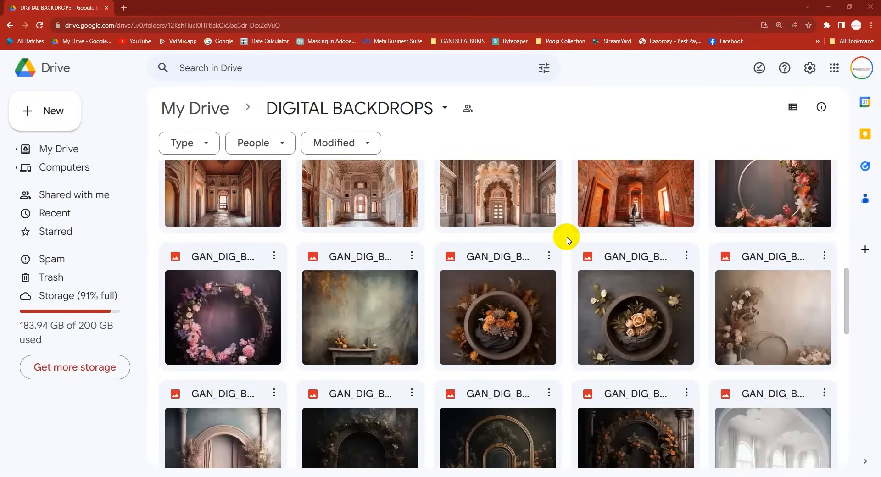
scroll(566, 239, down, 12)
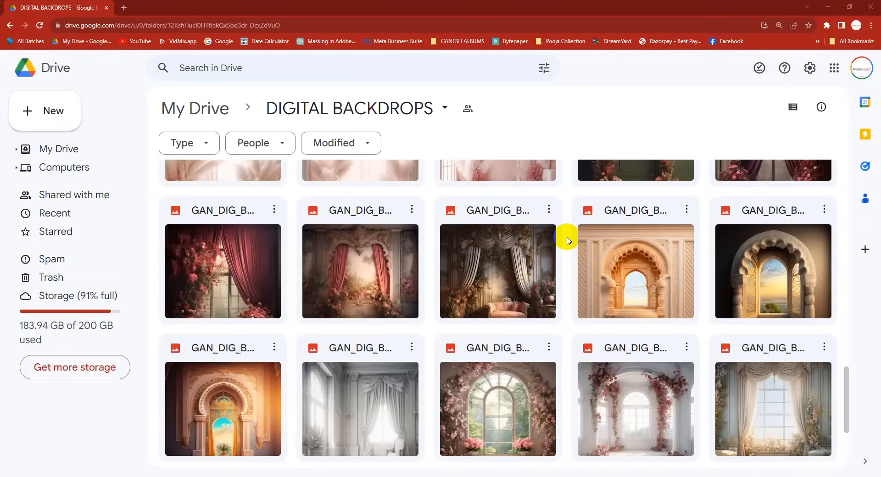
scroll(568, 239, down, 6)
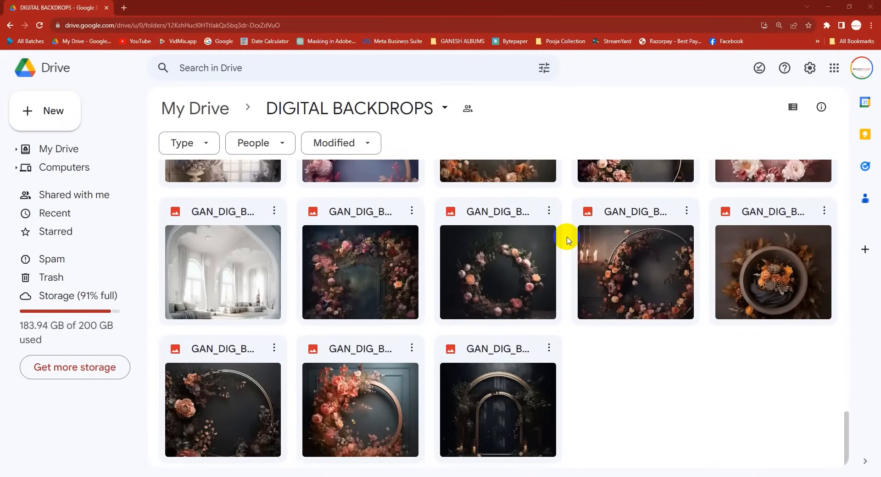
scroll(568, 240, up, 15)
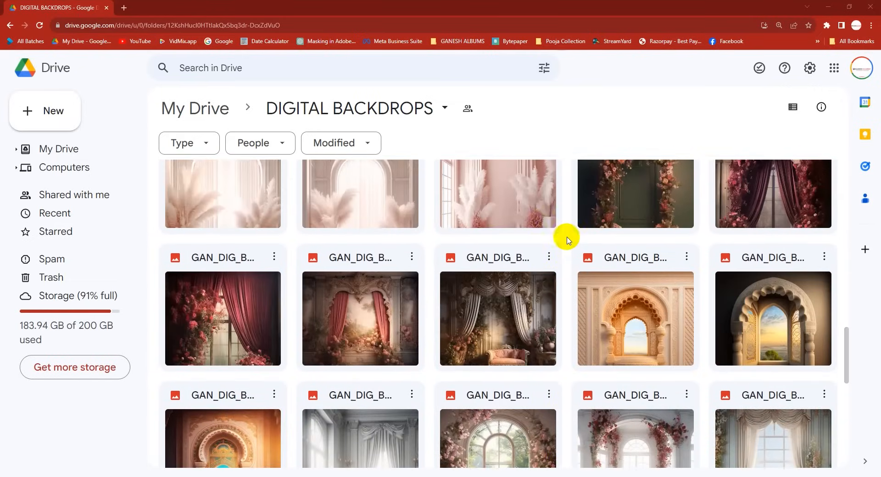
Return to Photoshop and rotate the whole canvas of IMG_0040.CR2 90° clockwise into portrait orientation
click(527, 309)
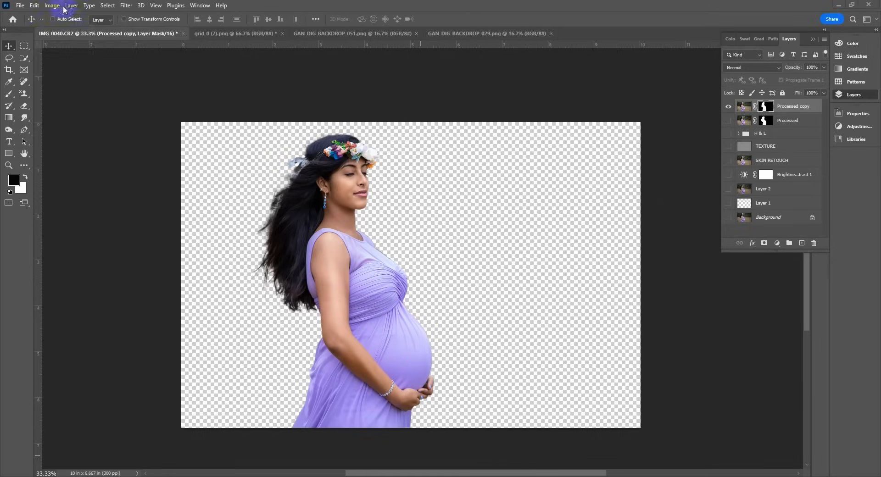
click(52, 5)
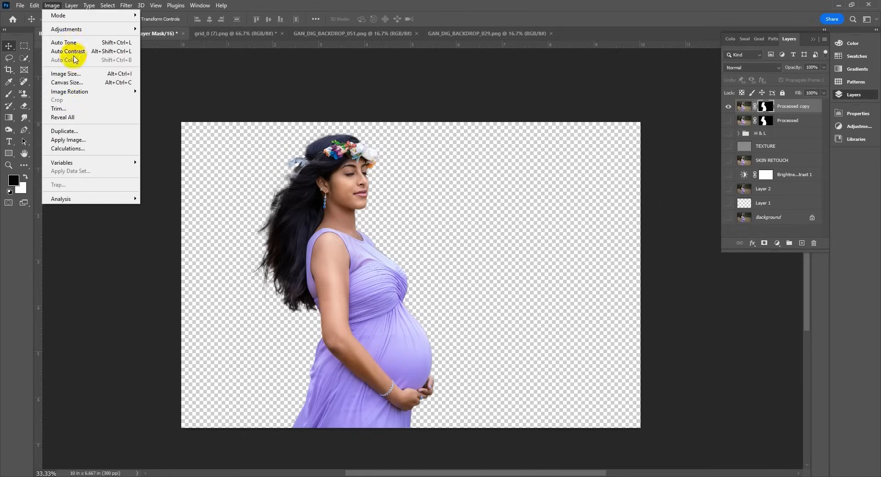
mouse_move(74, 91)
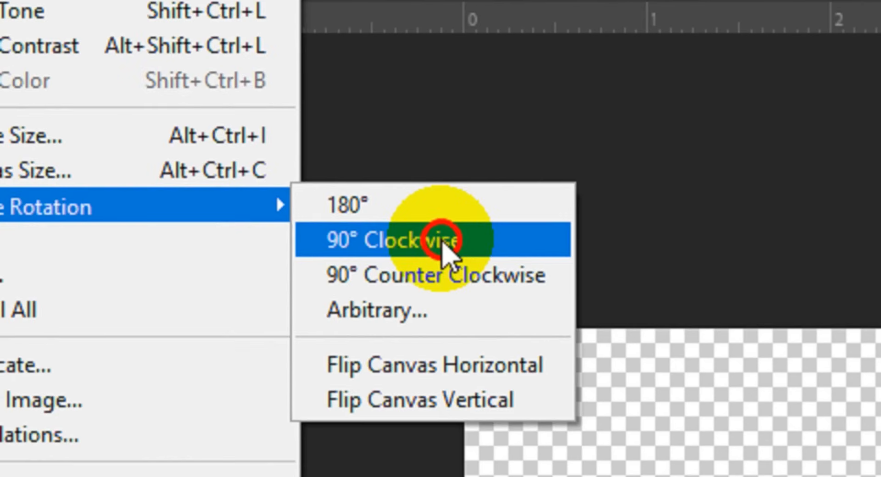
click(176, 100)
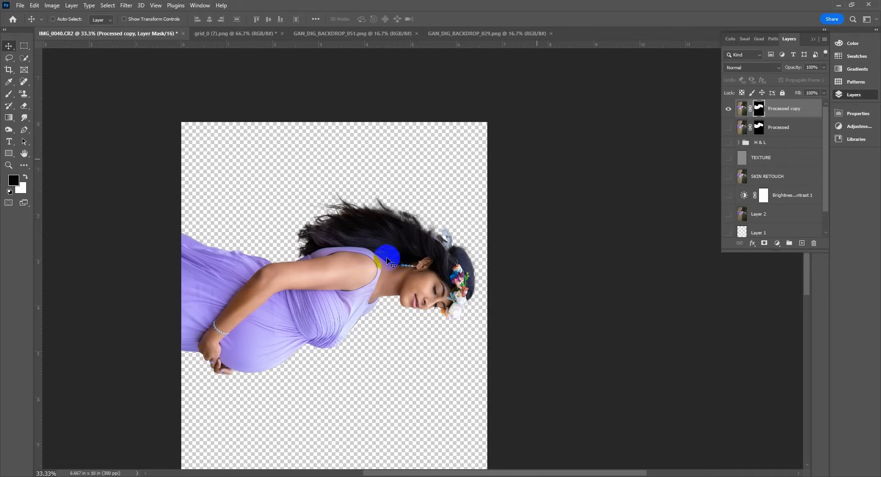
Rotate the woman's cutout -90° so she stands upright, then move her down until the dress meets the canvas bottom
key(ctrl+t)
drag(511, 223, 193, 169)
click(454, 19)
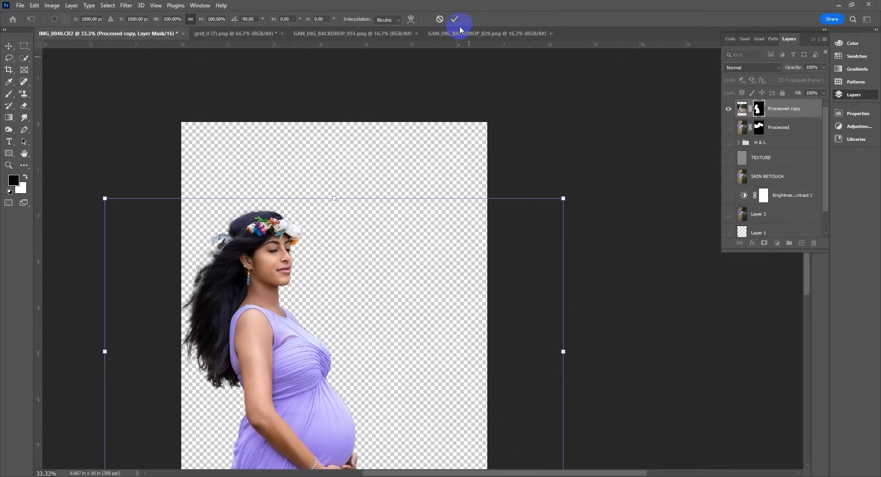
key(ctrl+0)
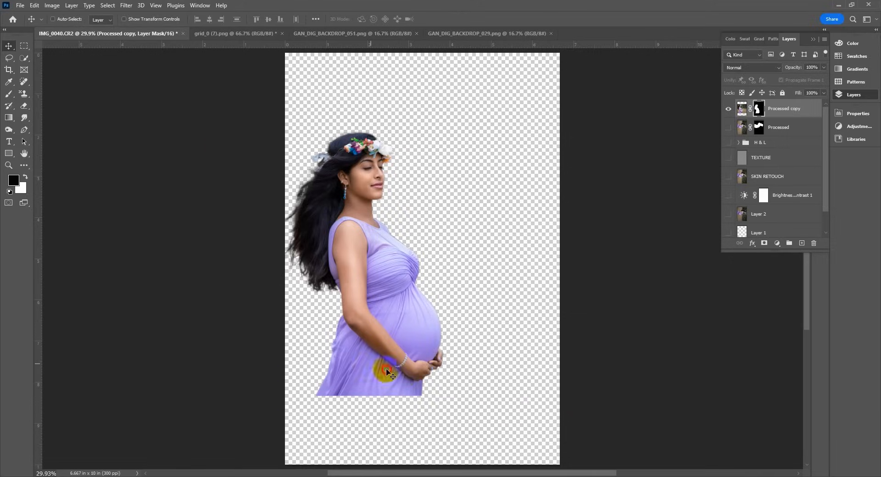
drag(384, 368, 420, 435)
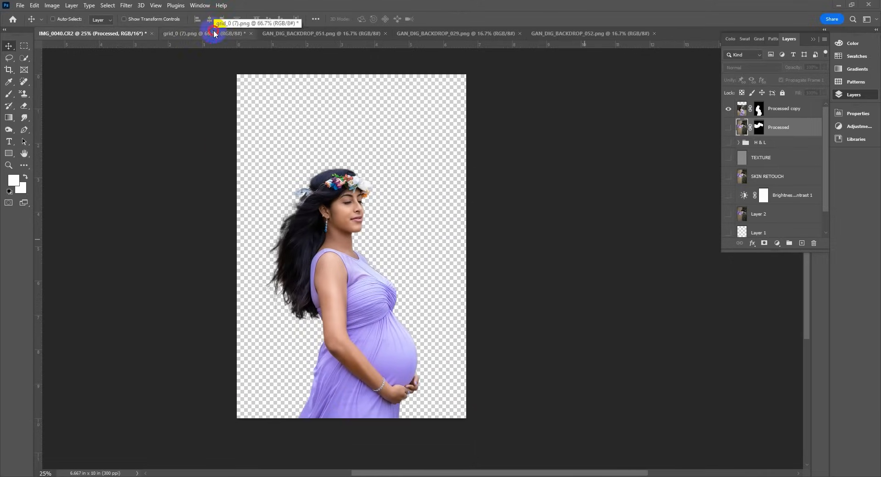
Look through the open backdrop documents, including GAN_DIG_BACKDROP_051, 029 and 052
click(211, 34)
click(308, 35)
click(406, 33)
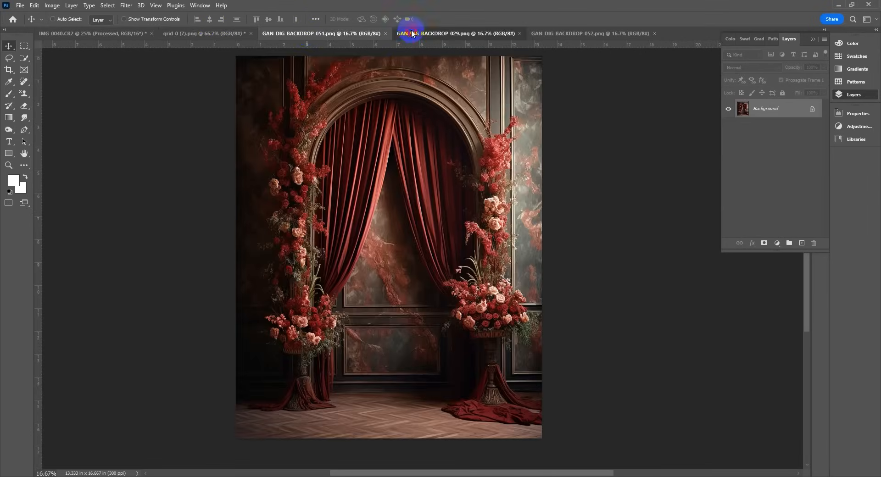
click(537, 35)
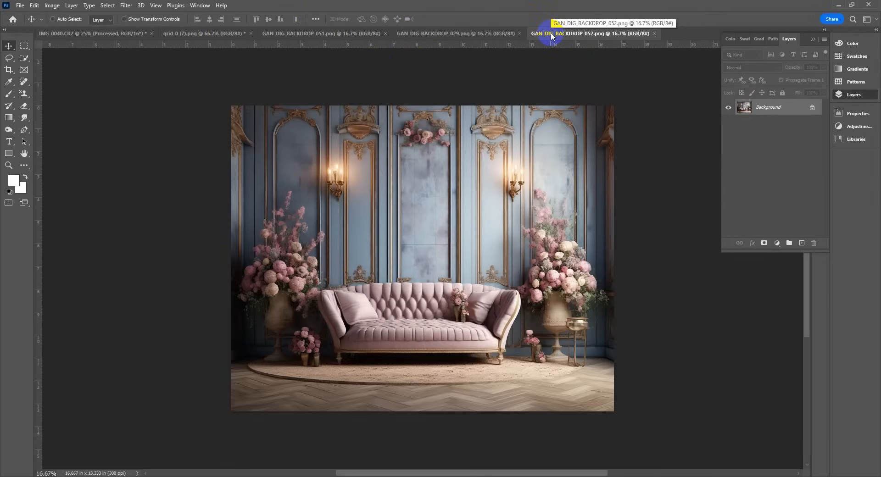
Switch to Google Drive, browse the DIGITAL BACKDROPS thumbnails once more, and return to Photoshop
key(alt+Tab)
key(alt+Tab)
scroll(519, 331, up, 7)
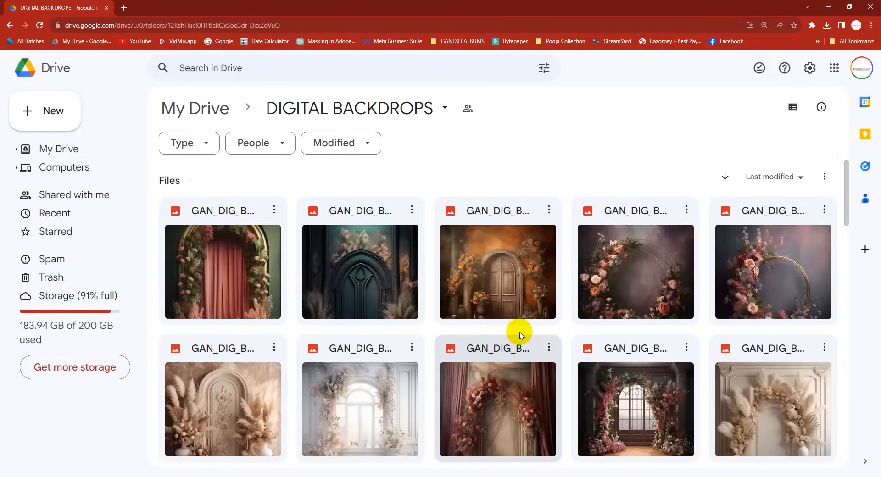
scroll(520, 331, down, 12)
scroll(521, 334, down, 16)
scroll(523, 322, up, 16)
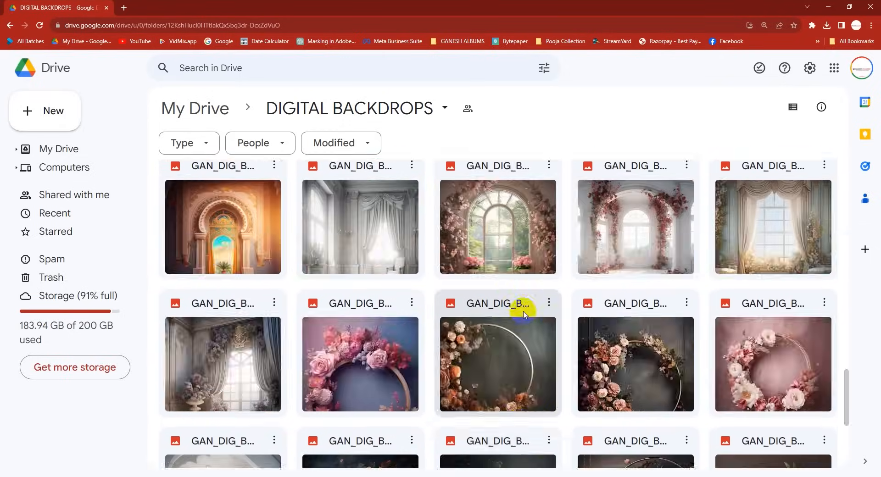
scroll(527, 298, up, 4)
key(alt+Tab)
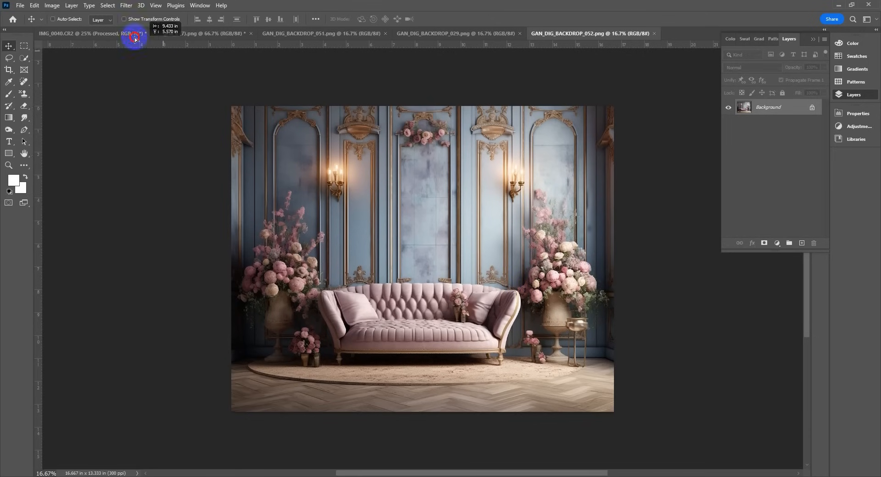
Bring the GAN_DIG_BACKDROP_052 sofa room into IMG_0040.CR2 behind the woman, enlarge it to about 119% and reposition it
click(127, 32)
drag(127, 31, 444, 311)
drag(264, 250, 348, 276)
key(ctrl+t)
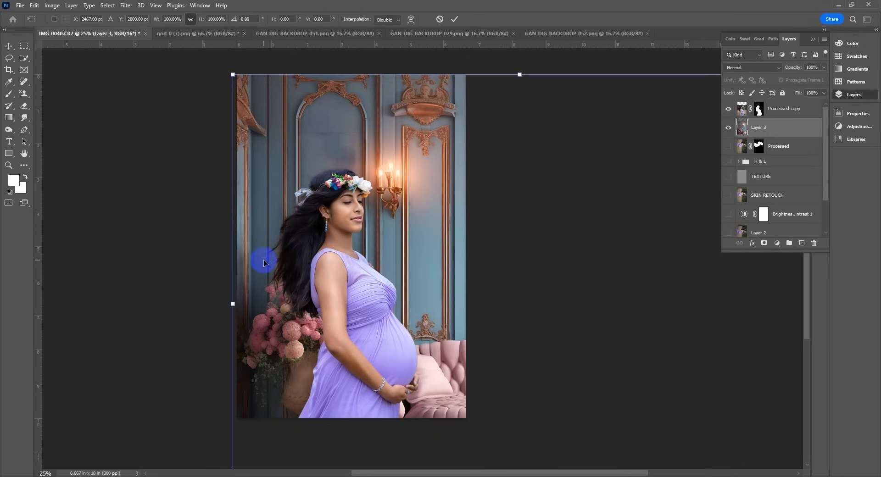
drag(233, 308, 124, 303)
drag(189, 295, 329, 312)
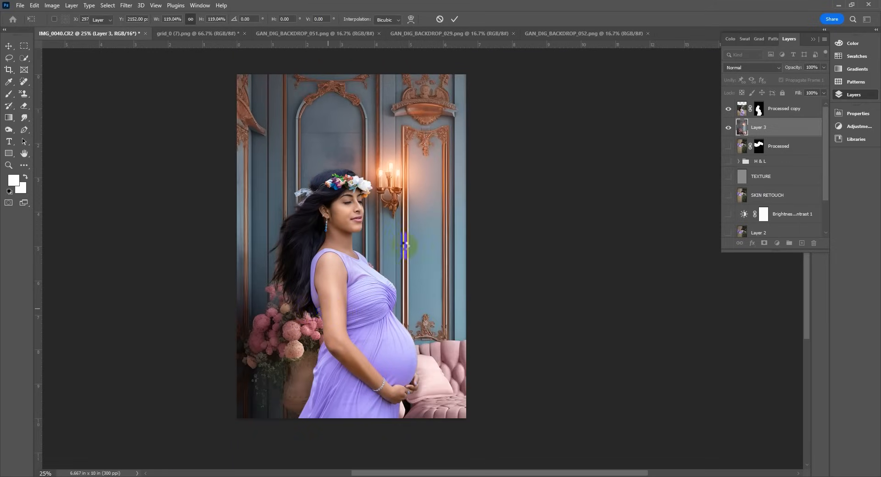
key(Escape)
Select the Processed copy layer and enlarge the woman slightly with Free Transform
right_click(367, 287)
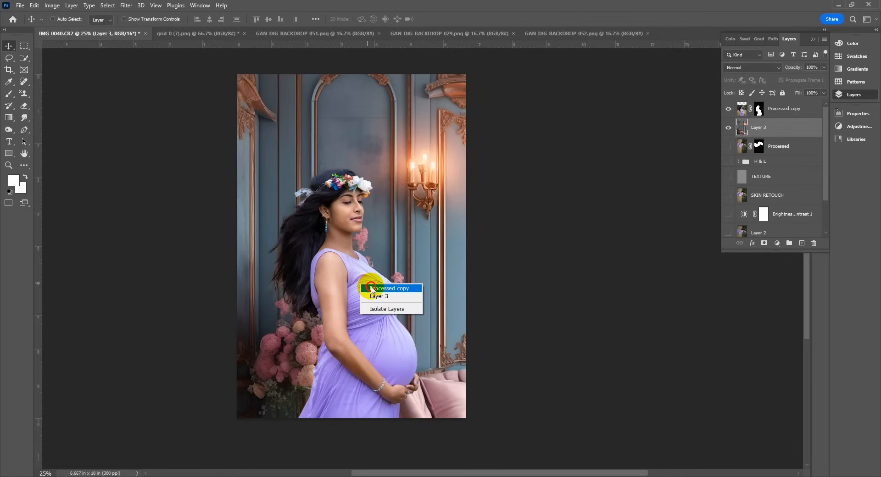
click(370, 288)
key(ctrl+t)
drag(370, 151, 370, 143)
key(Return)
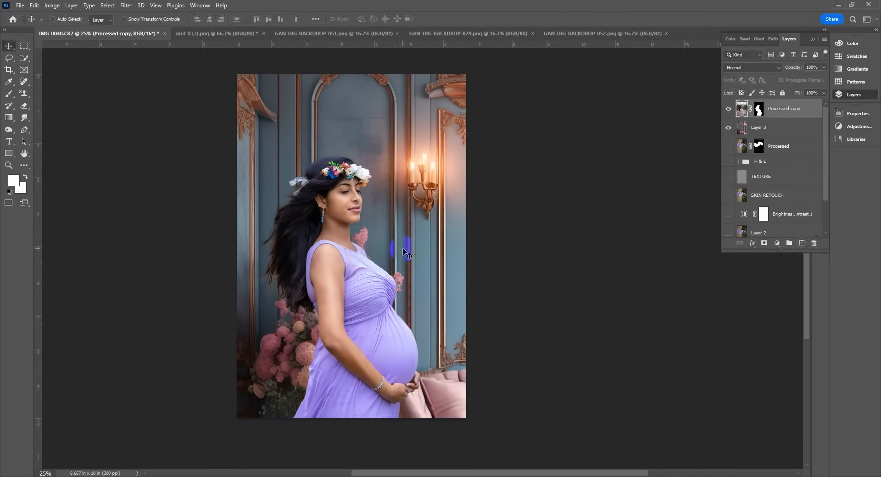
Enlarge the Layer 3 backdrop to about 113% and shift it so the arched panel frames the woman with the candles beside her
drag(465, 198, 457, 224)
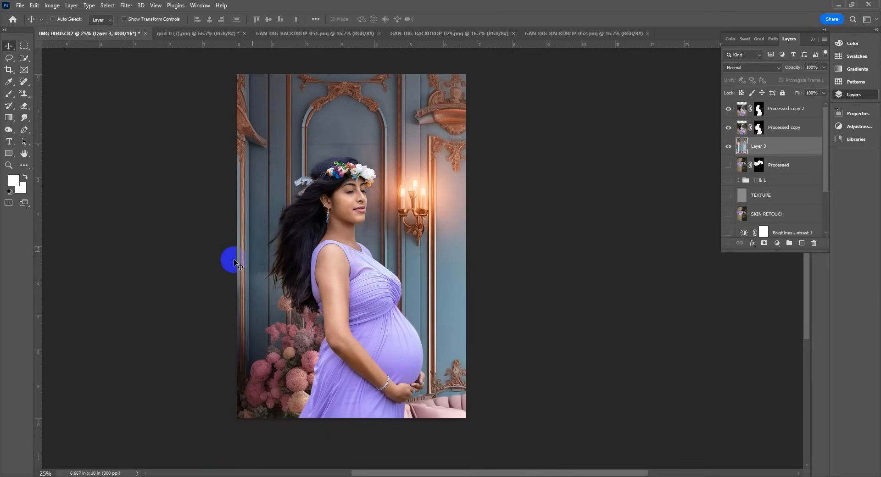
key(ctrl+t)
drag(226, 349, 137, 336)
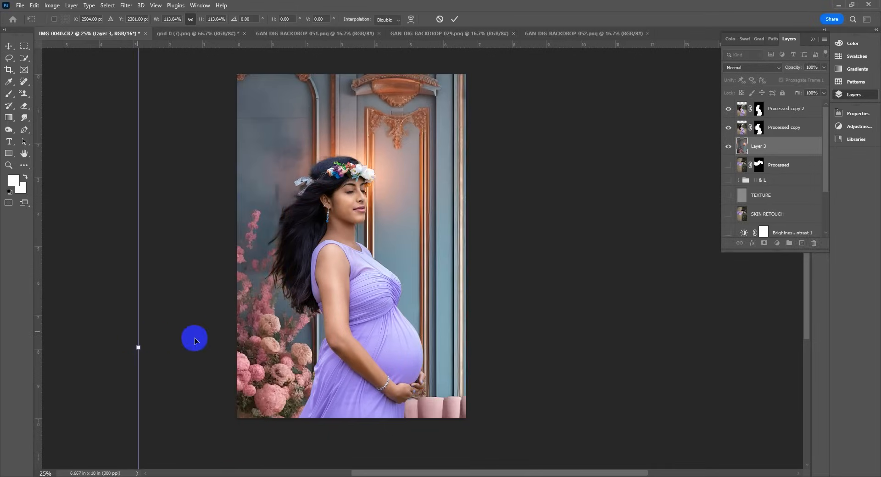
drag(215, 335, 316, 362)
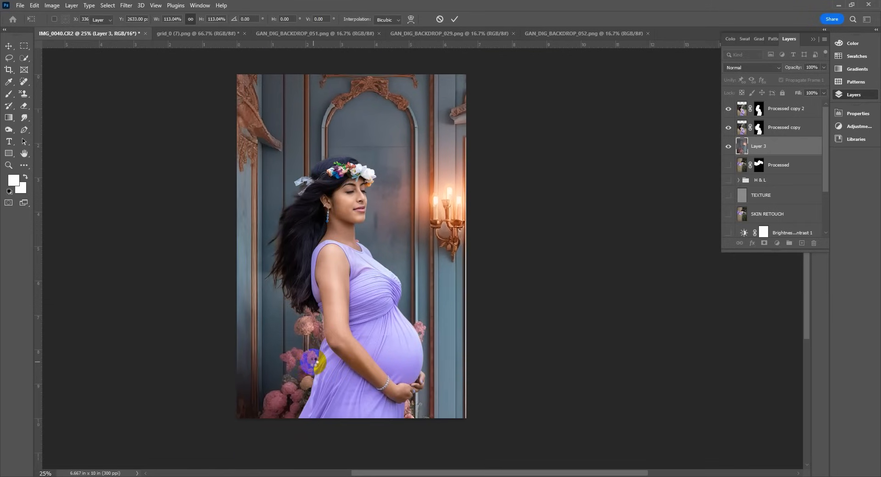
key(Return)
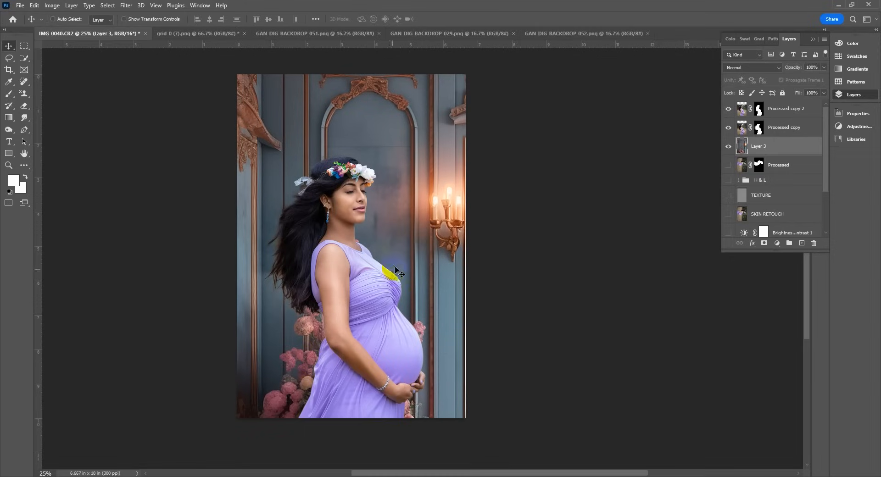
With only Layer 3 shown, erase the pink flower sprig overlapping the arch using a size 125 Remove Tool, then show both cutout layers
alt+click(727, 147)
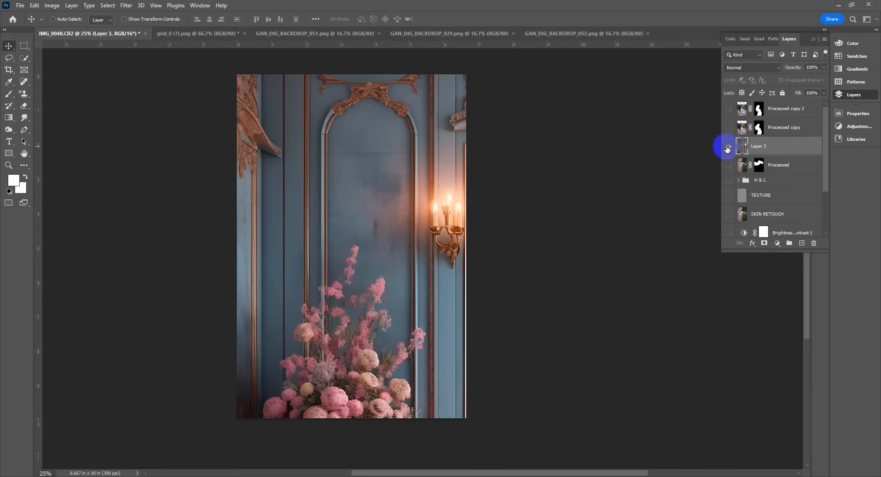
key(m)
drag(24, 81, 54, 90)
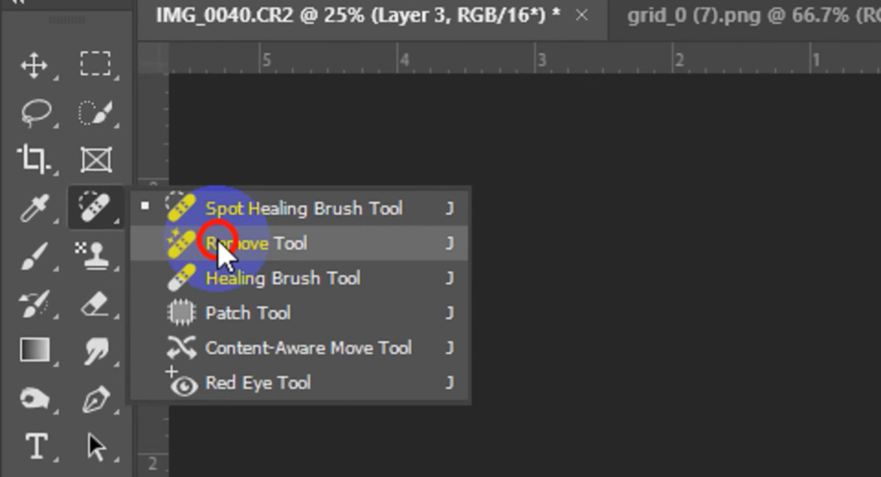
drag(218, 243, 216, 239)
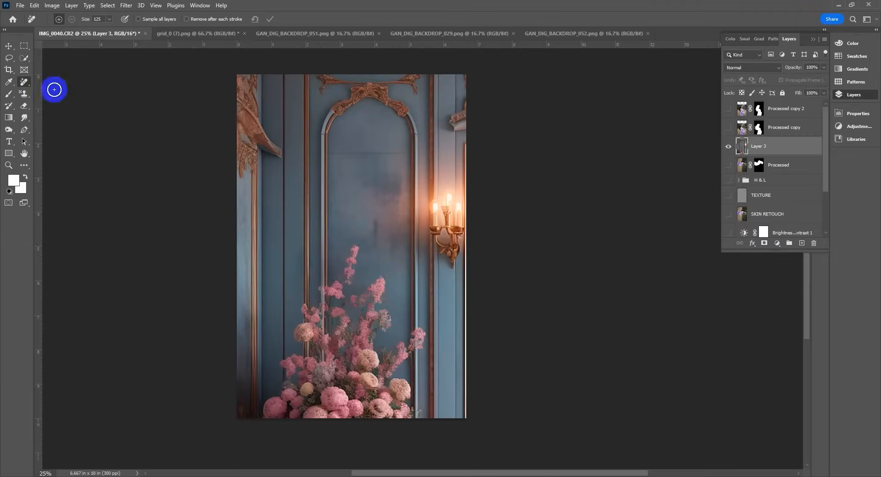
drag(419, 323, 419, 324)
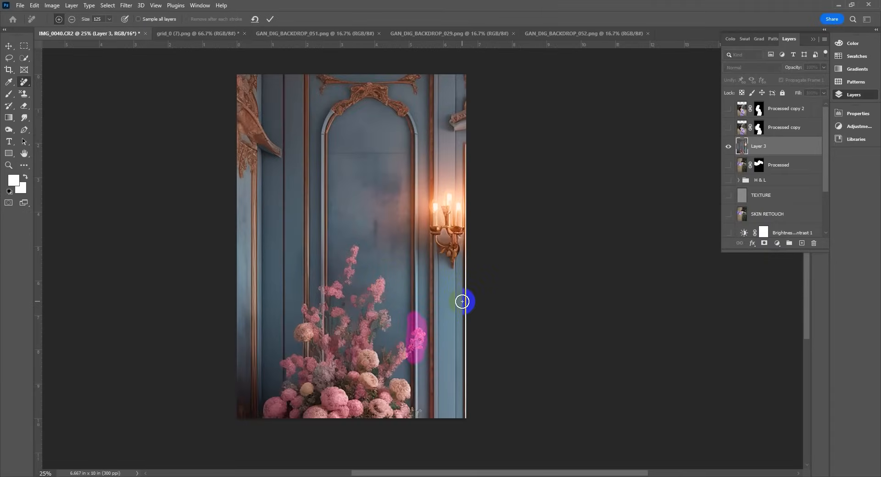
click(271, 20)
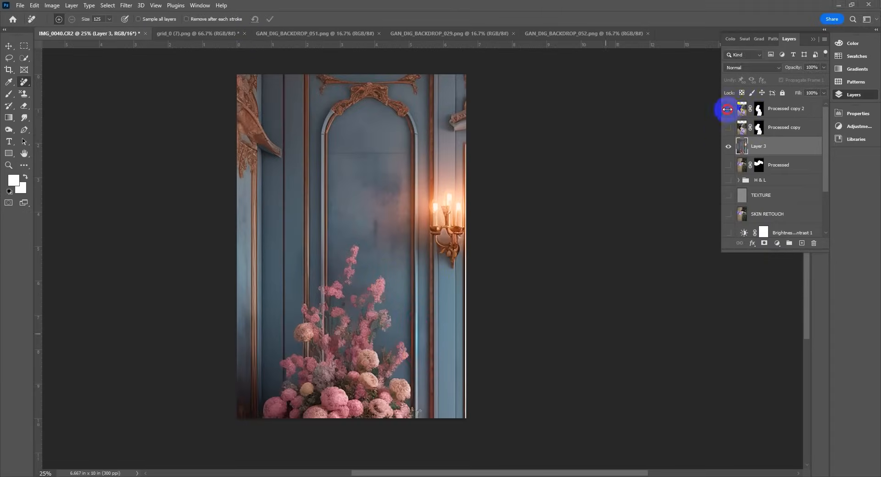
click(728, 110)
click(729, 128)
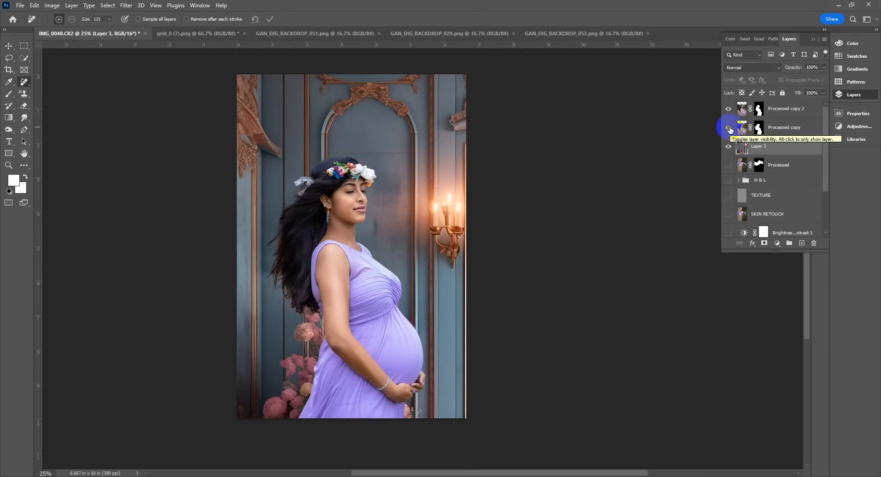
Refine the Processed copy 2 mask around the eyelashes in Select and Mask, outputting to a new layer with layer mask
key(z)
click(366, 199)
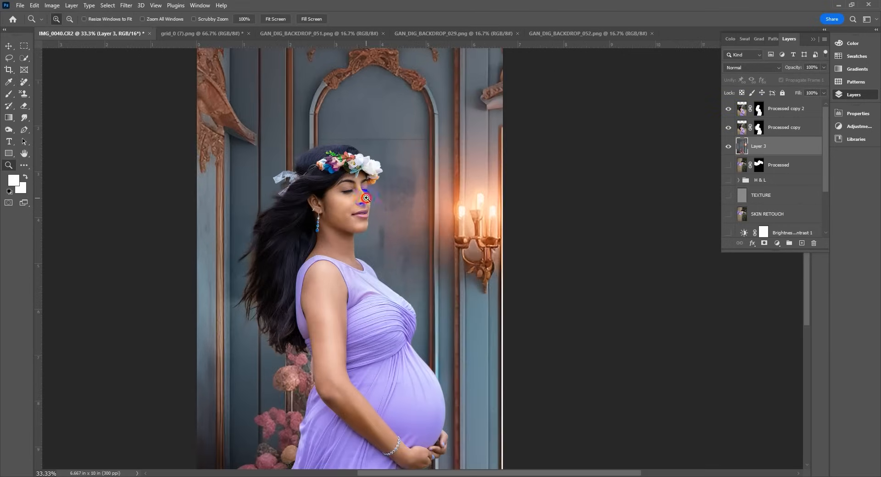
click(366, 198)
click(366, 198)
key(j)
click(760, 109)
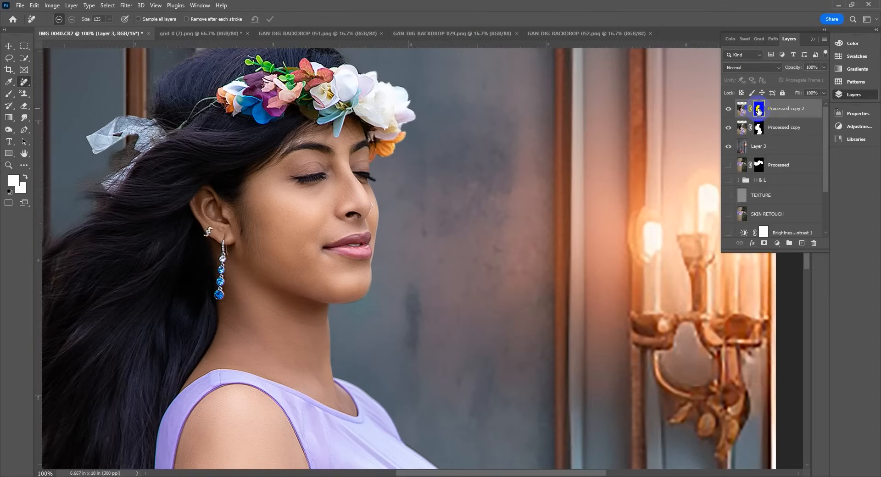
right_click(759, 109)
click(783, 176)
drag(366, 175, 377, 178)
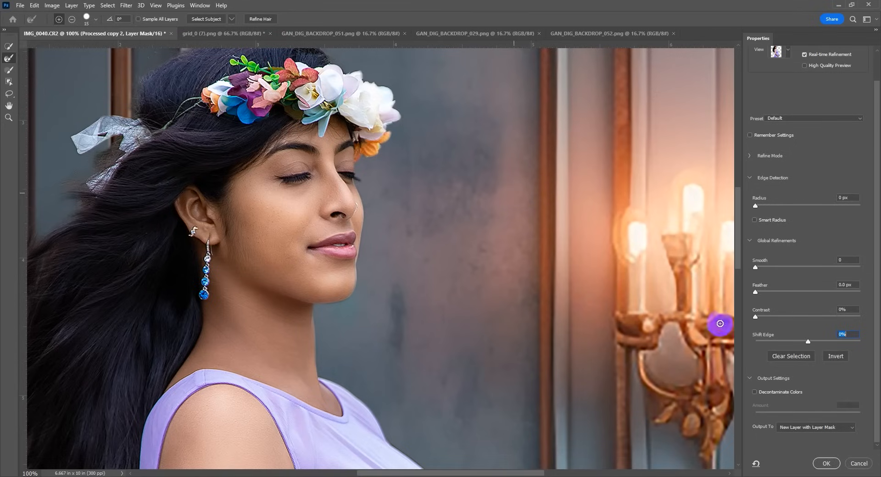
click(826, 464)
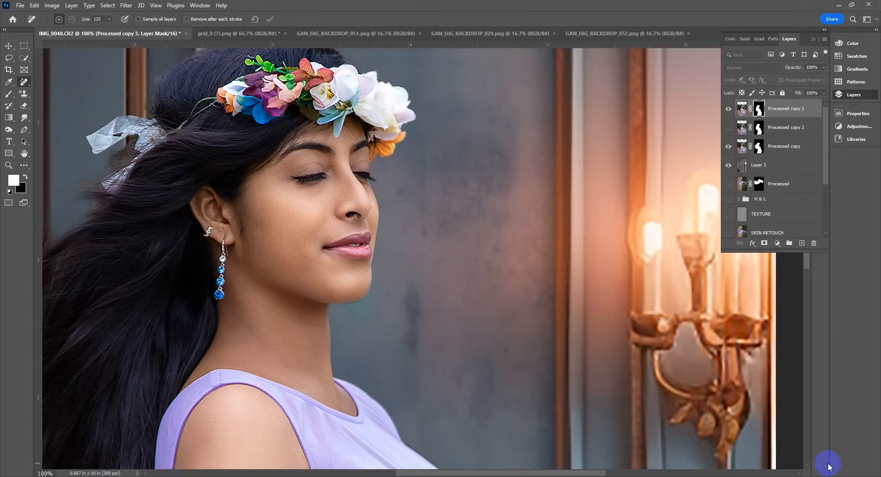
Add an Inner Shadow to Processed copy 3 with Color Dodge blending, 100% opacity, a 39° angle and 27 px size
key(ctrl+0)
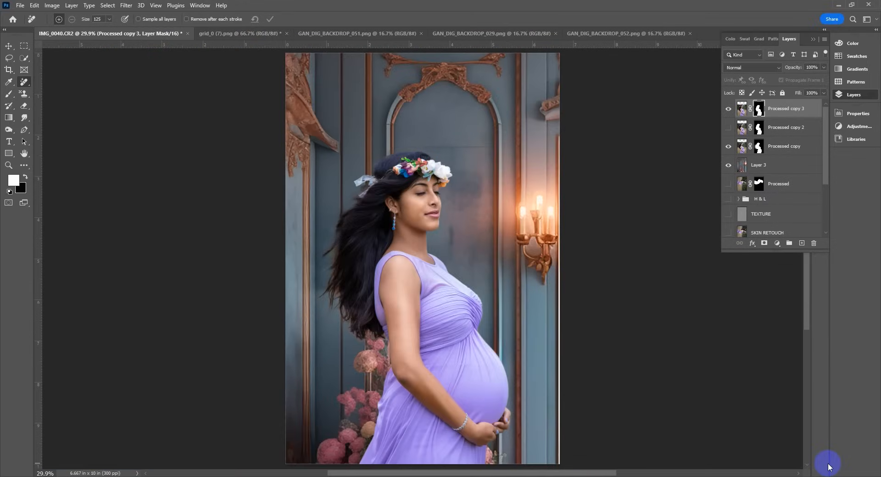
ctrl+click(447, 166)
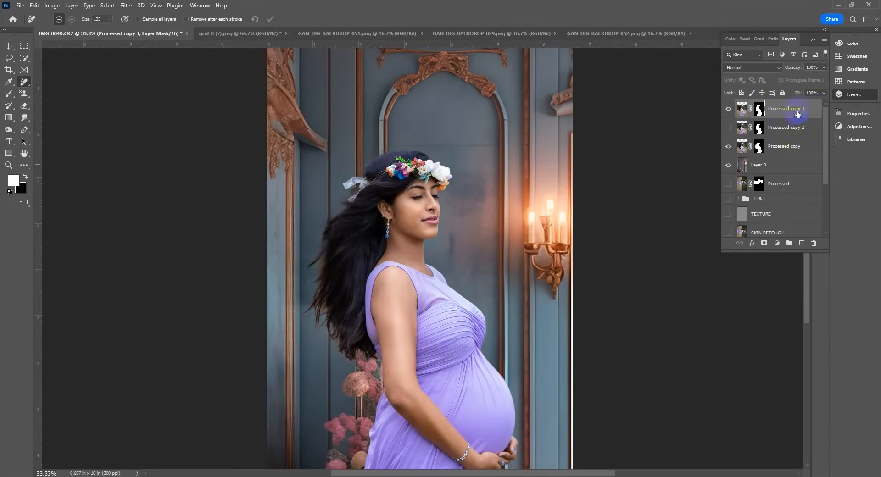
click(814, 110)
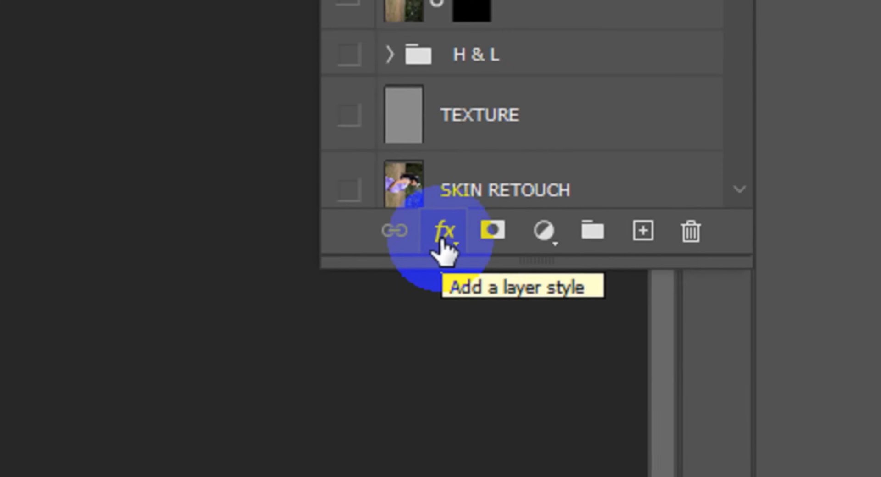
click(443, 250)
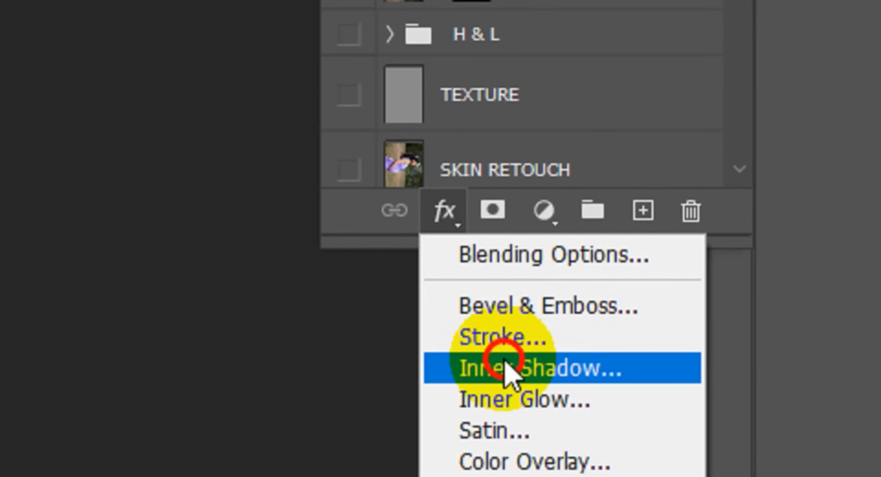
click(505, 368)
drag(595, 103, 676, 85)
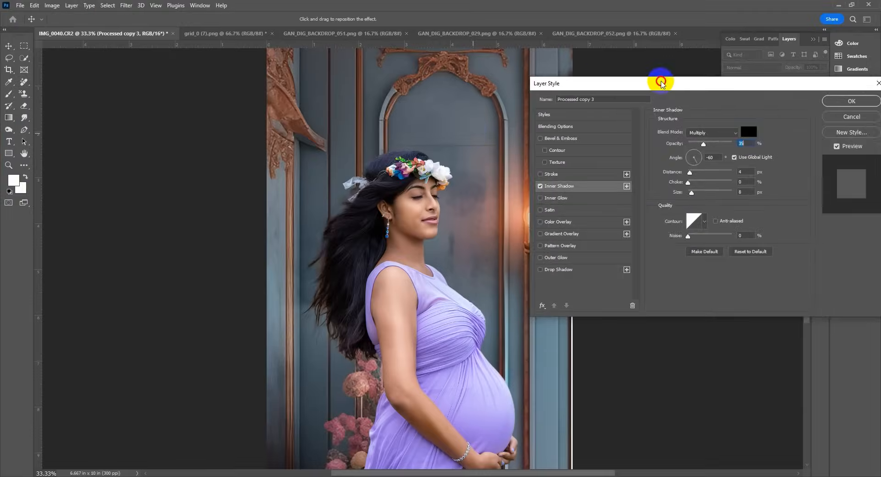
click(716, 136)
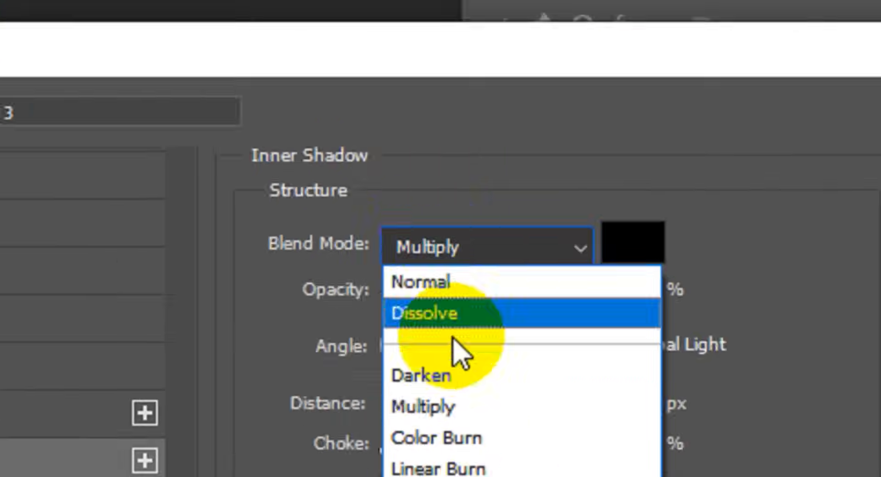
click(484, 137)
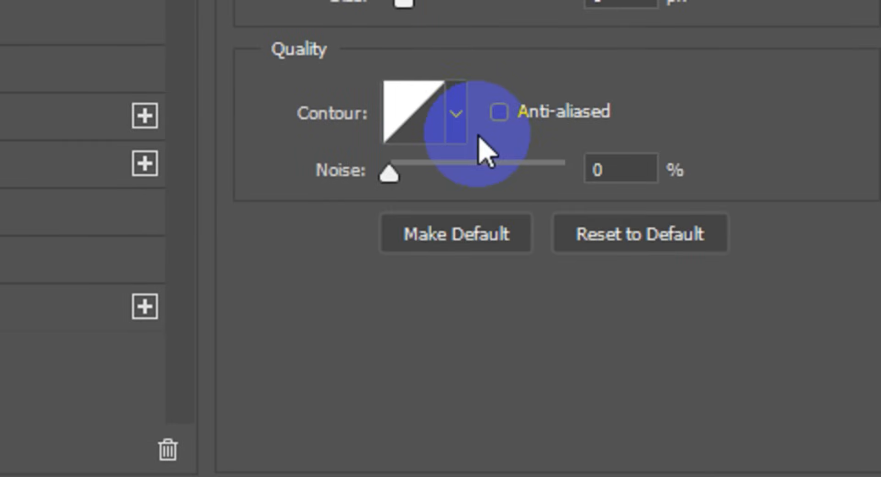
drag(452, 120, 583, 124)
drag(447, 166, 442, 156)
drag(403, 318, 418, 320)
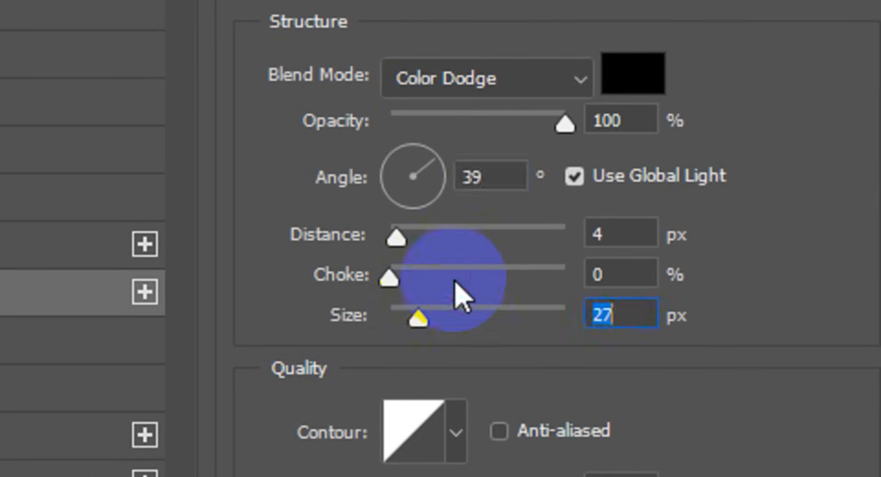
Sample the inner shadow color from the candle glow, setting distance to 9 px, size to 65 px and opacity to 56%
click(633, 74)
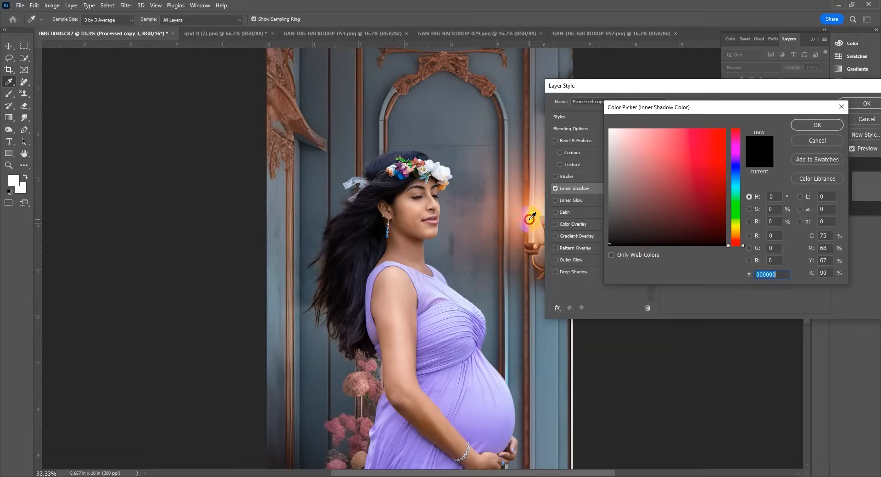
click(531, 220)
click(778, 84)
drag(668, 86, 670, 52)
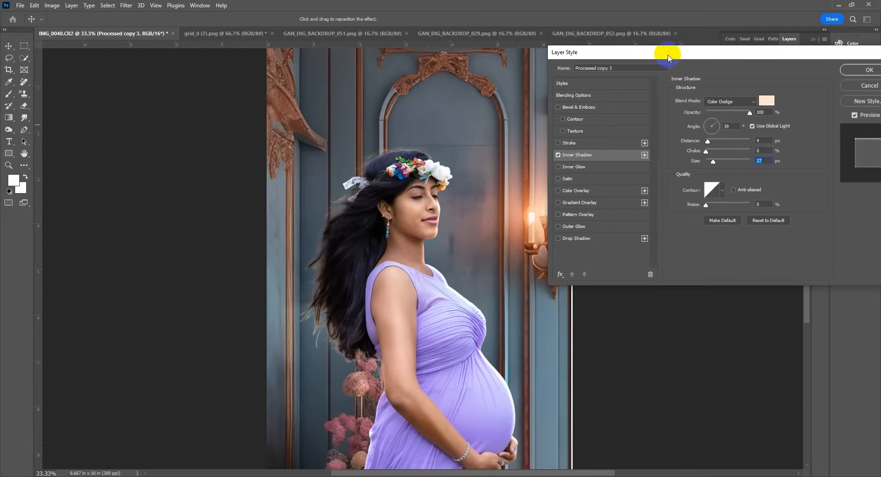
drag(710, 143, 719, 161)
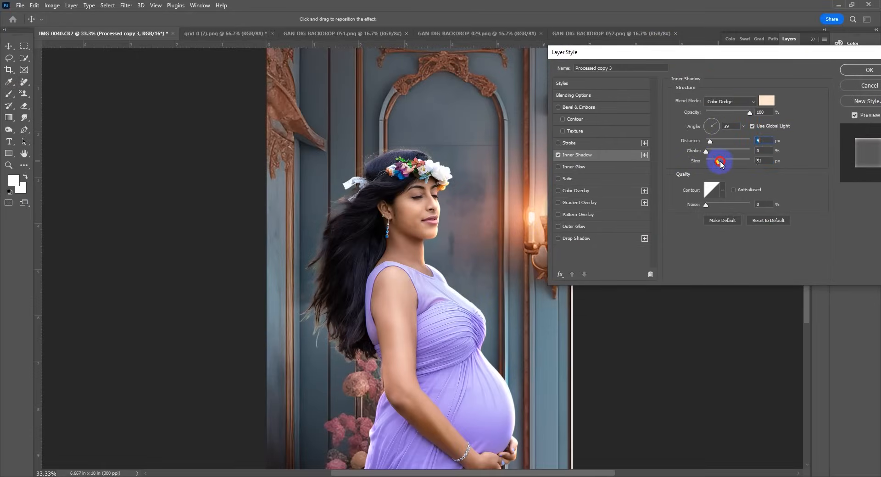
drag(738, 111, 730, 111)
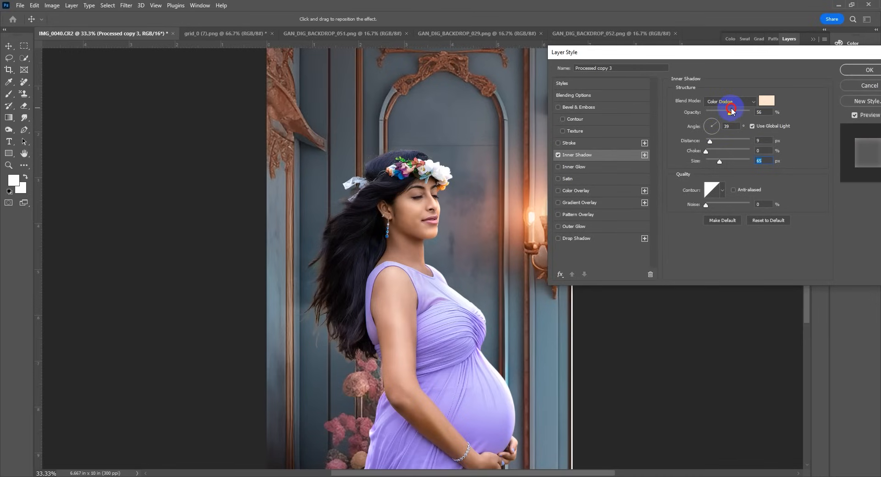
Change the inner shadow color to a saturated orange and apply it at 65% opacity and 101 px size
click(767, 101)
click(692, 143)
mouse_move(692, 144)
mouse_down()
mouse_move(679, 130)
mouse_move(688, 134)
mouse_up()
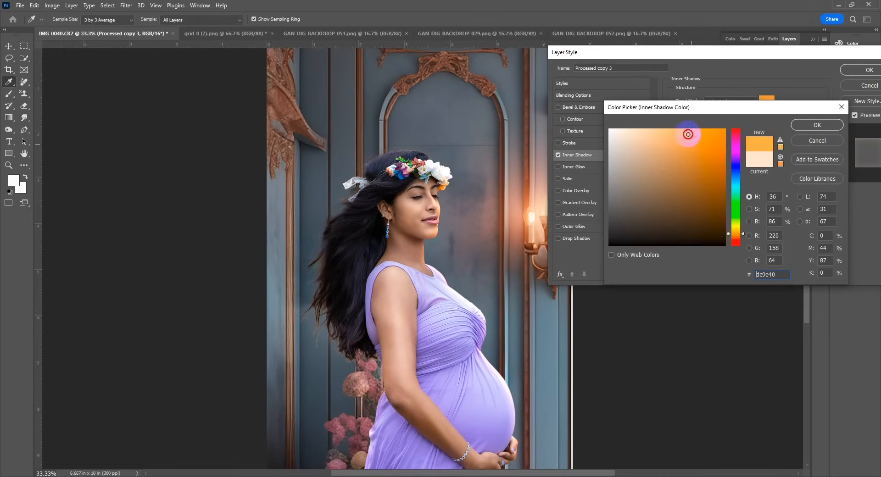
click(817, 125)
drag(729, 112, 732, 112)
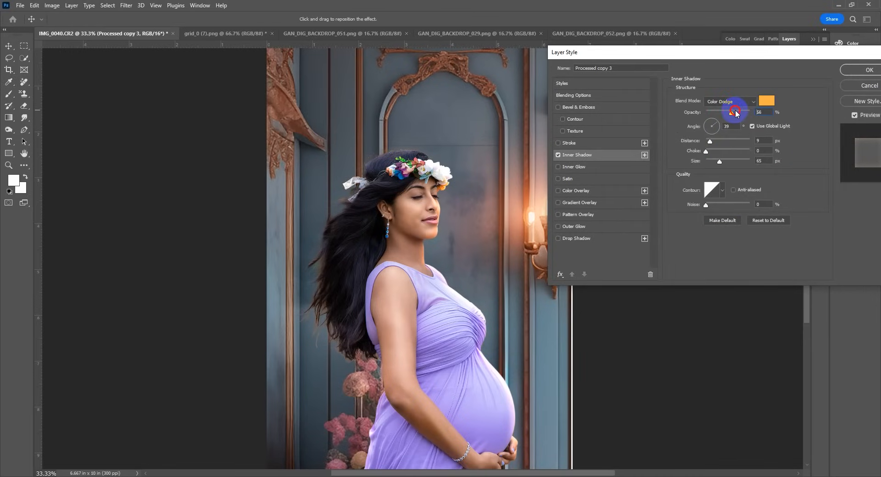
drag(719, 162, 725, 161)
click(855, 115)
click(854, 115)
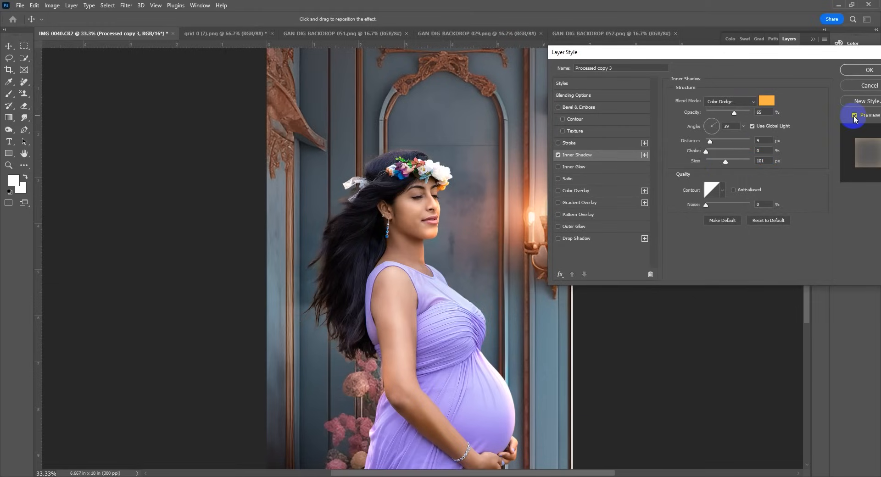
click(859, 70)
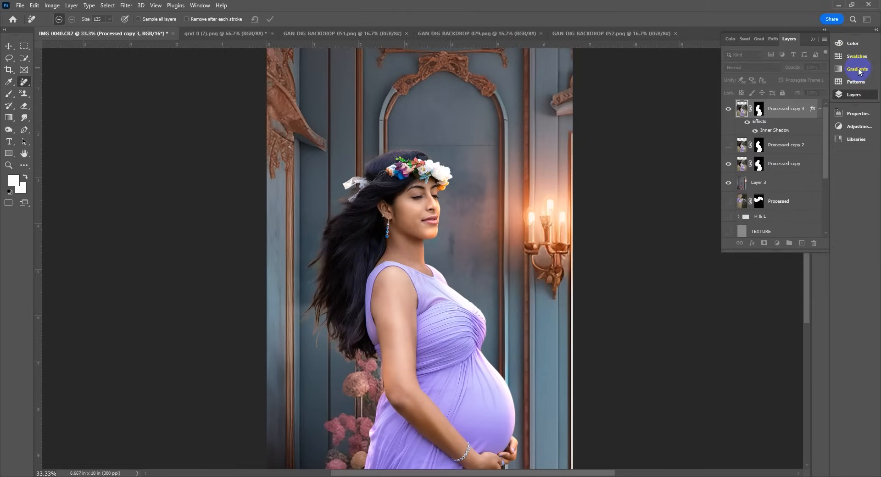
Select Processed copy 4 and Processed copy together, enlarge the woman slightly with Free Transform and nudge her into place
key(ctrl+minus)
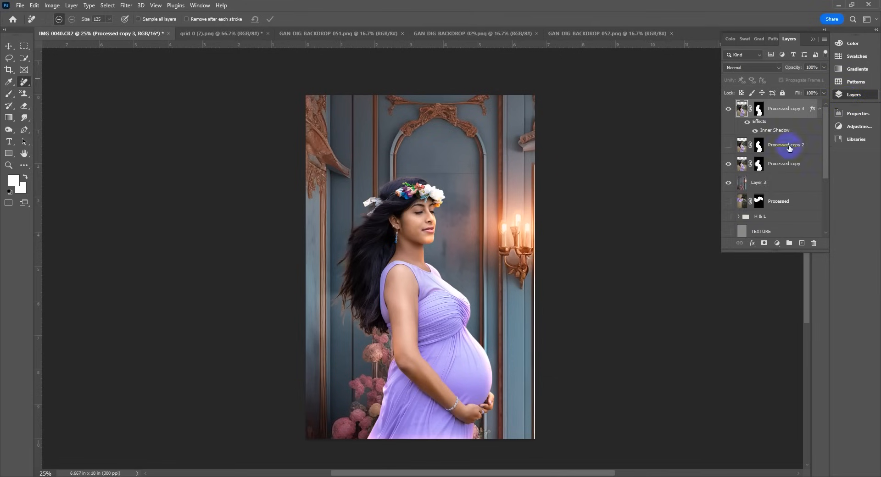
click(768, 189)
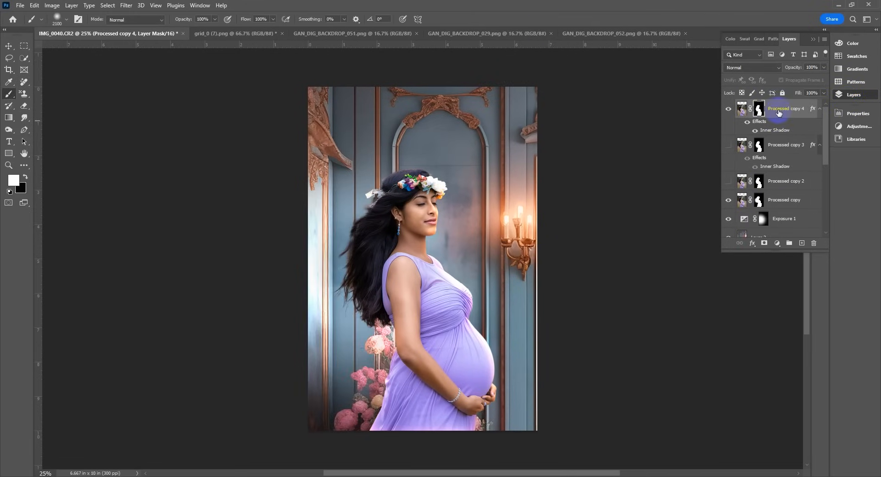
click(785, 193)
key(ctrl+t)
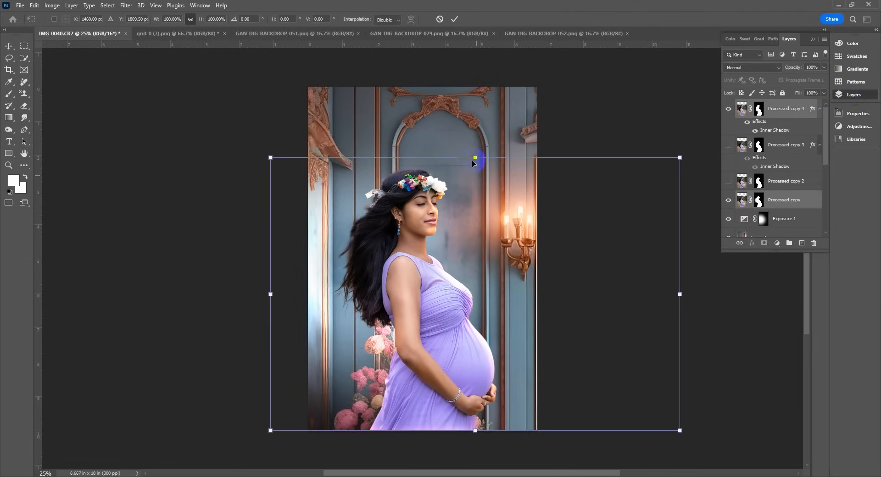
drag(475, 156, 472, 137)
drag(433, 257, 439, 269)
key(Return)
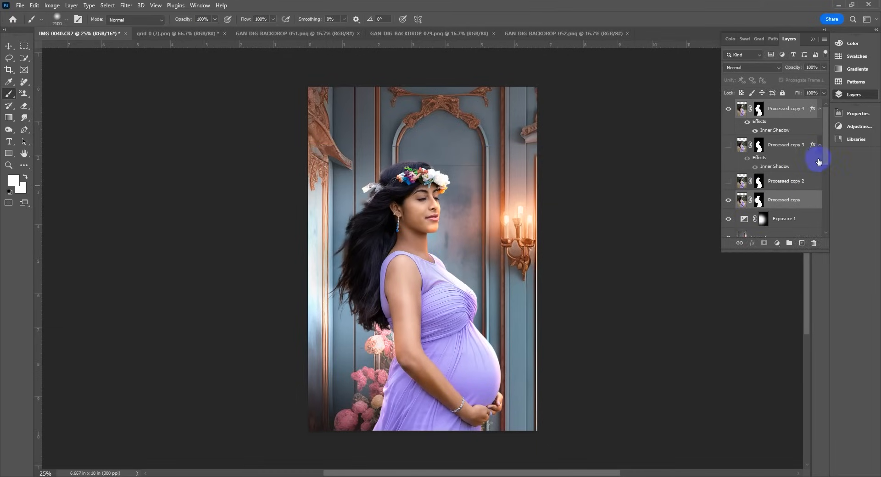
Shift the Layer 3 backdrop slightly left so the candle sconce moves closer to the woman
drag(825, 154, 824, 179)
click(779, 181)
key(v)
drag(464, 276, 456, 277)
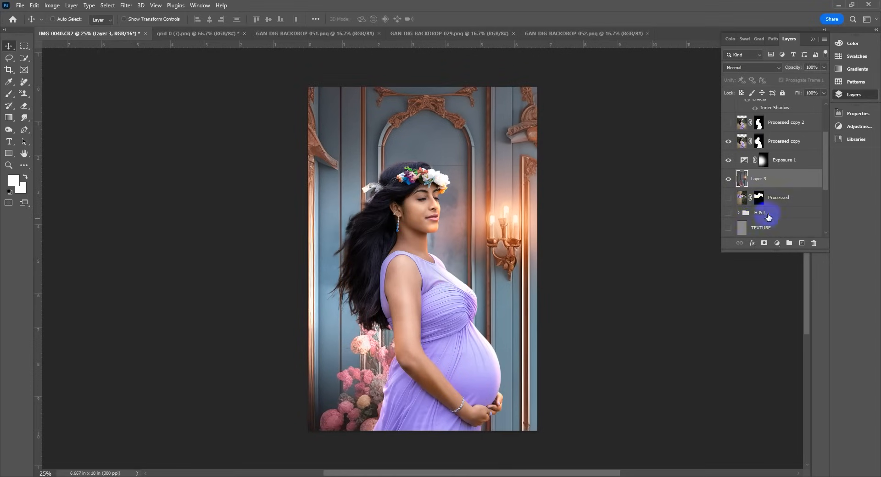
Convert Layer 3 to a Smart Object and apply a 17 px Field Blur to the backdrop
right_click(788, 189)
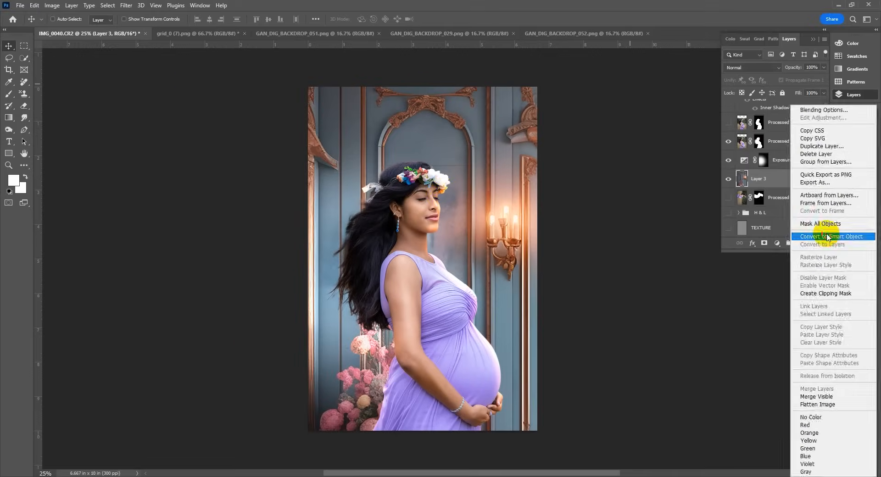
click(828, 237)
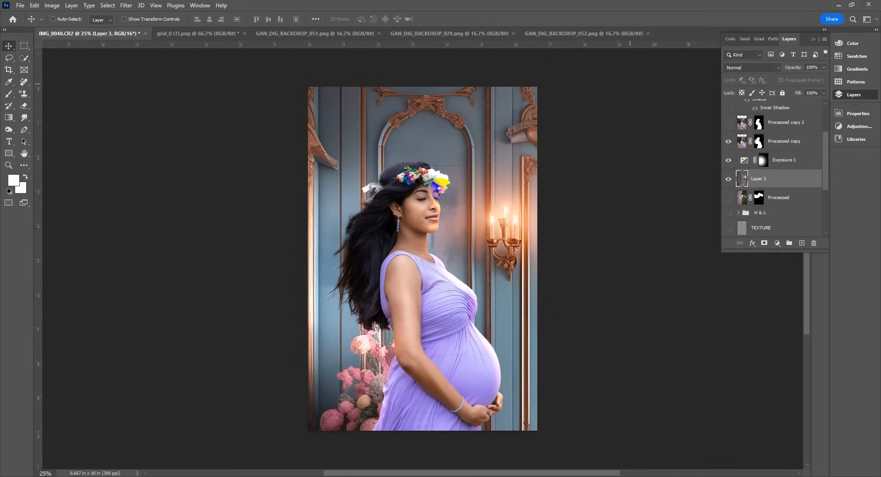
click(126, 5)
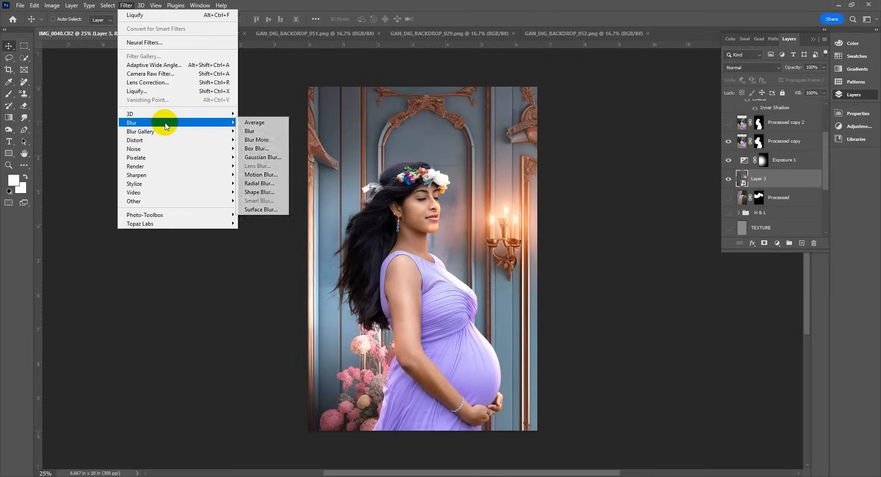
mouse_move(167, 133)
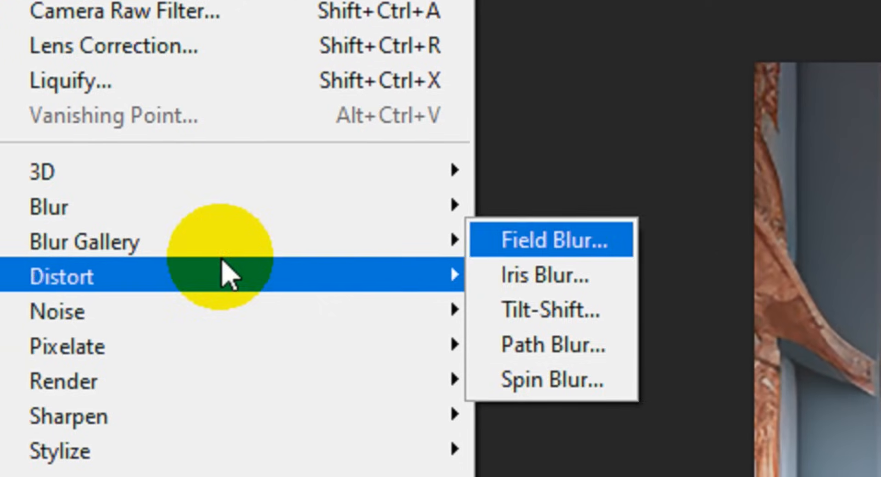
click(506, 235)
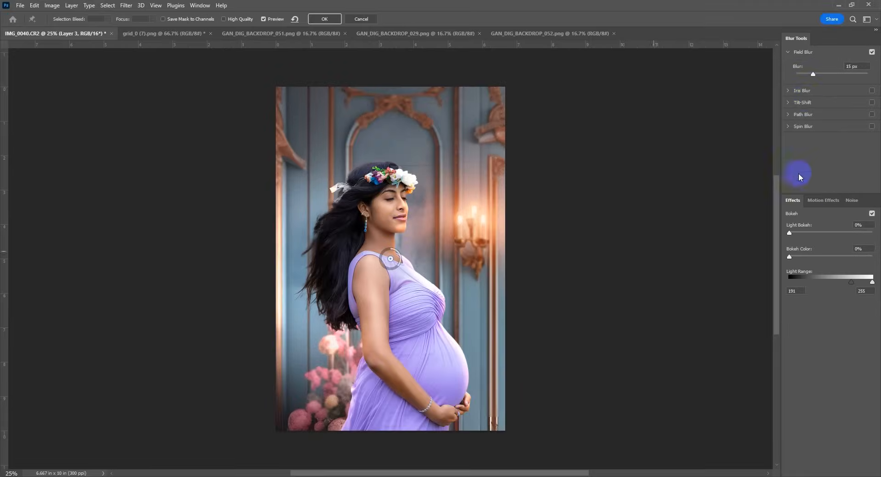
drag(395, 255, 397, 253)
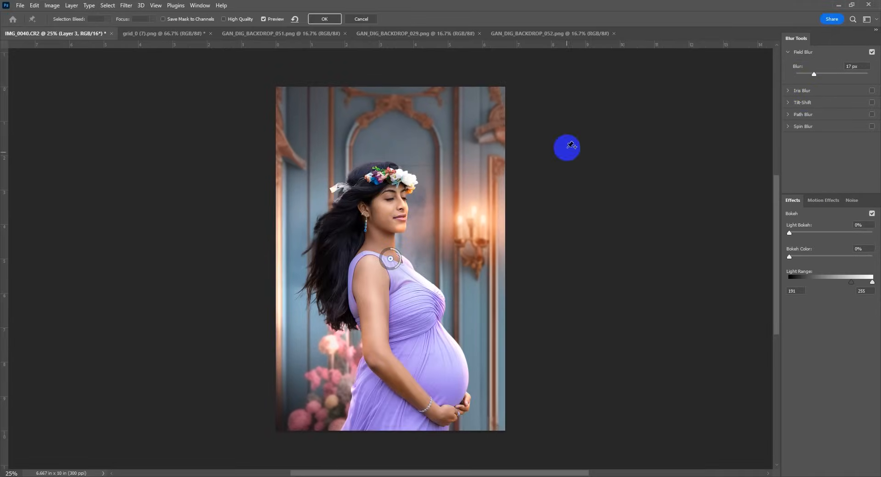
click(320, 19)
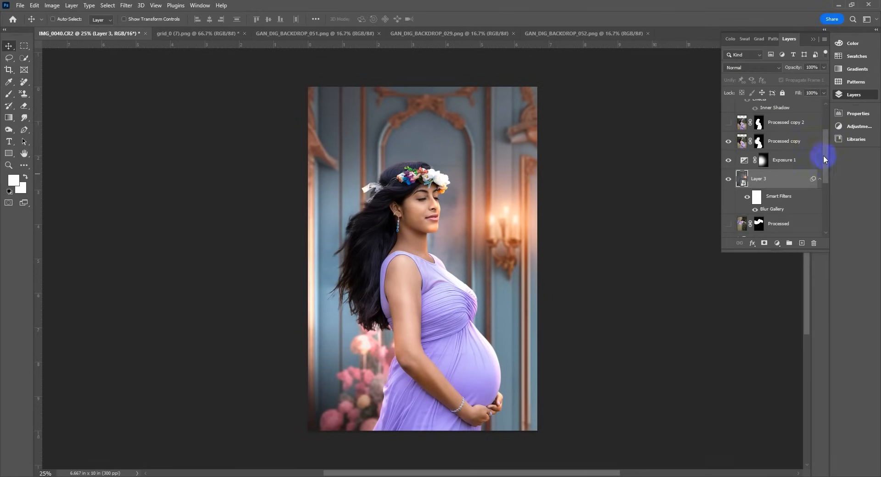
Lower the Inner Shadow opacity on Processed copy 4 to 38%, comparing the image with and without the preview
drag(823, 158, 851, 128)
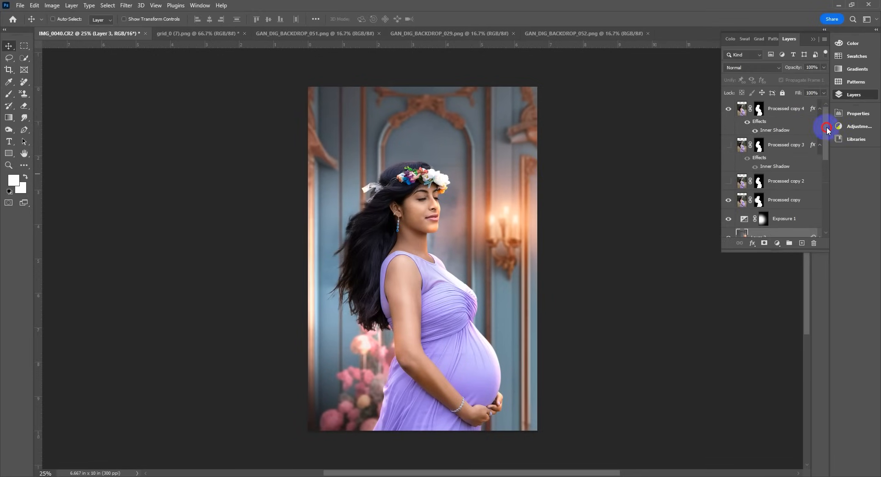
double_click(797, 131)
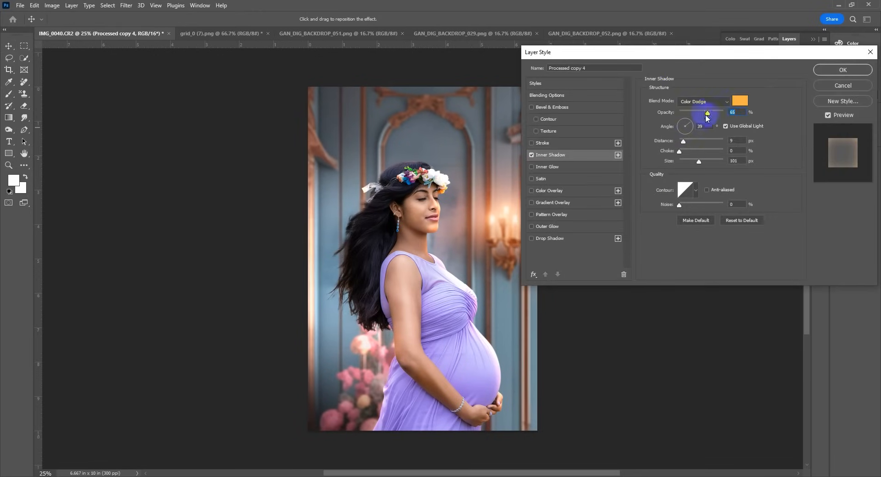
click(828, 116)
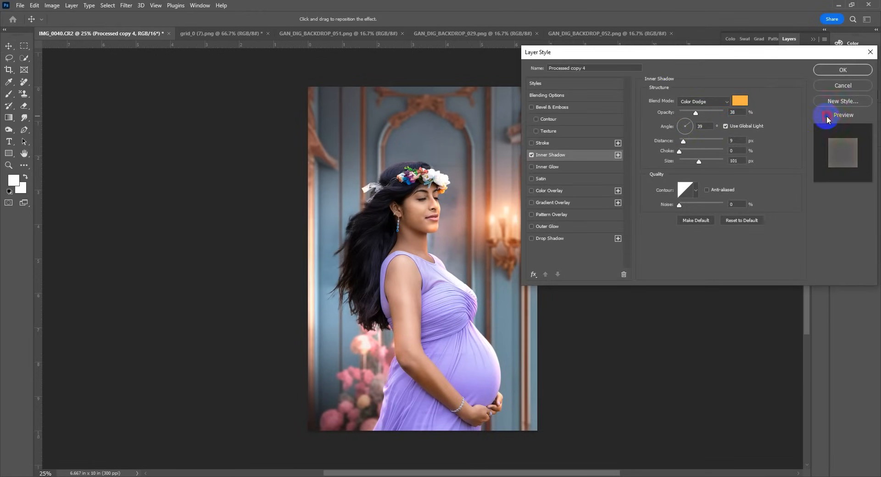
click(827, 115)
click(828, 115)
click(827, 116)
click(827, 115)
click(827, 116)
click(827, 116)
click(846, 69)
Examine the woman's face and shoulder up close with the Processed copy 4 effects hidden and shown, then the whole composite
key(z)
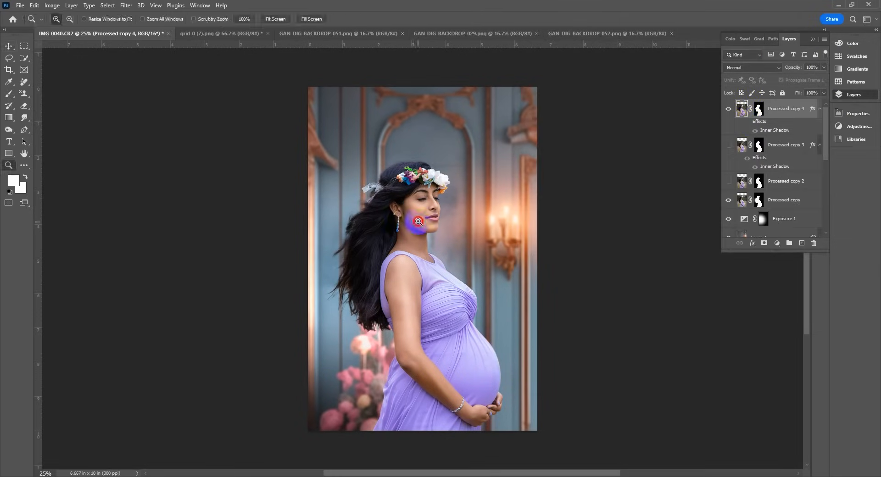
click(418, 221)
click(418, 221)
click(418, 221)
key(v)
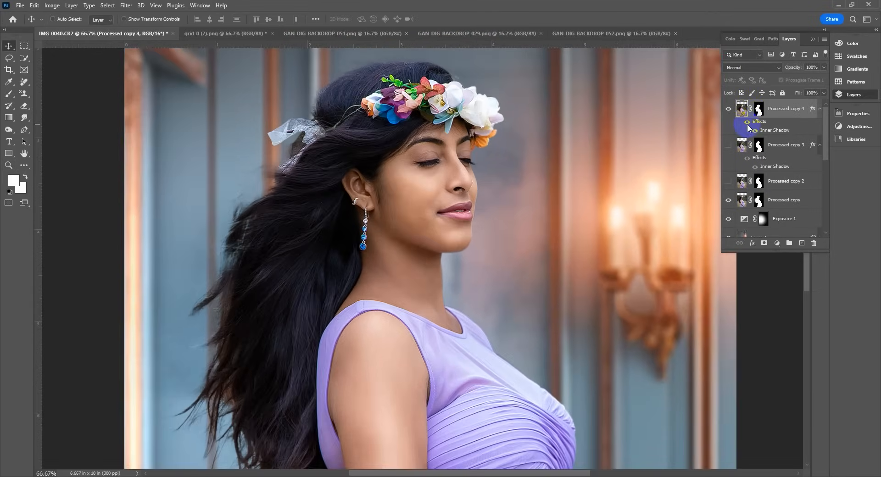
click(748, 122)
click(747, 122)
click(747, 122)
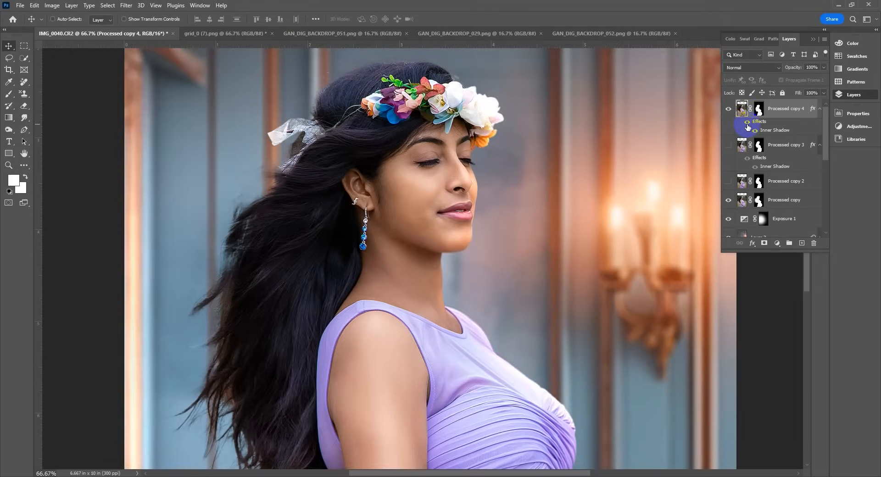
key(ctrl+minus)
key(ctrl+minus)
key(ctrl+minus)
key(ctrl+minus)
key(ctrl+minus)
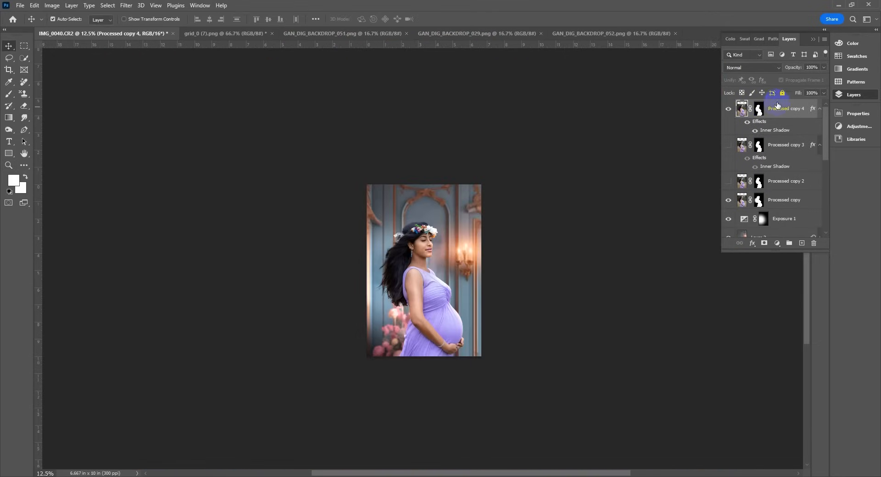
Add an Exposure adjustment above Processed copy 4 and set its exposure to -2.11
key(ctrl+0)
click(777, 243)
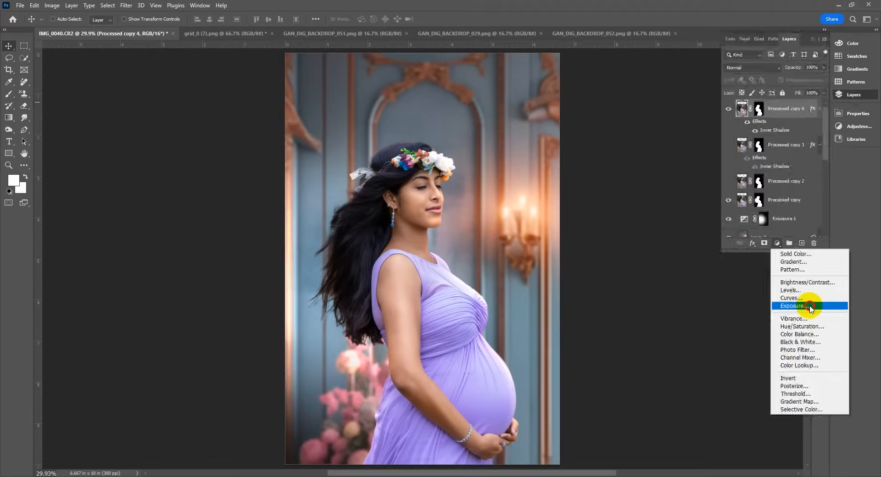
click(810, 306)
drag(756, 159, 745, 164)
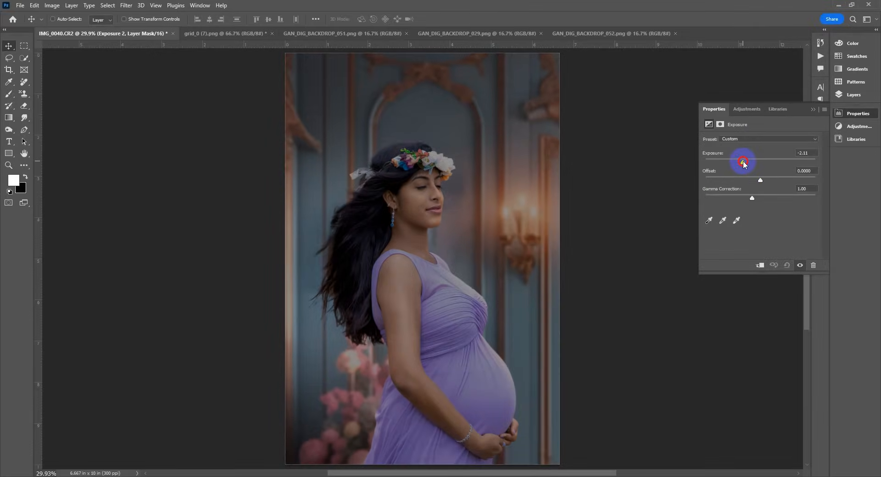
Draw a black-to-white radial gradient on the new exposure mask from the woman's chest outward past the image's upper-right corner, leaving the centre bright
click(8, 118)
click(175, 18)
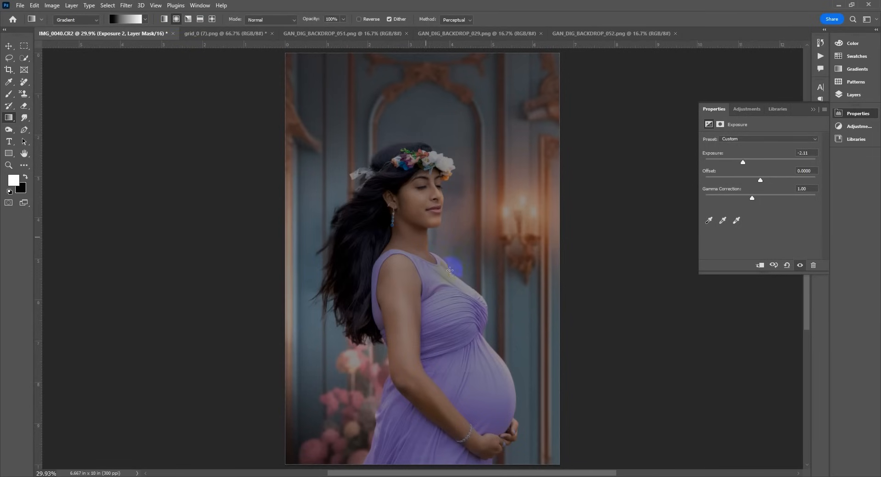
drag(450, 271, 606, 83)
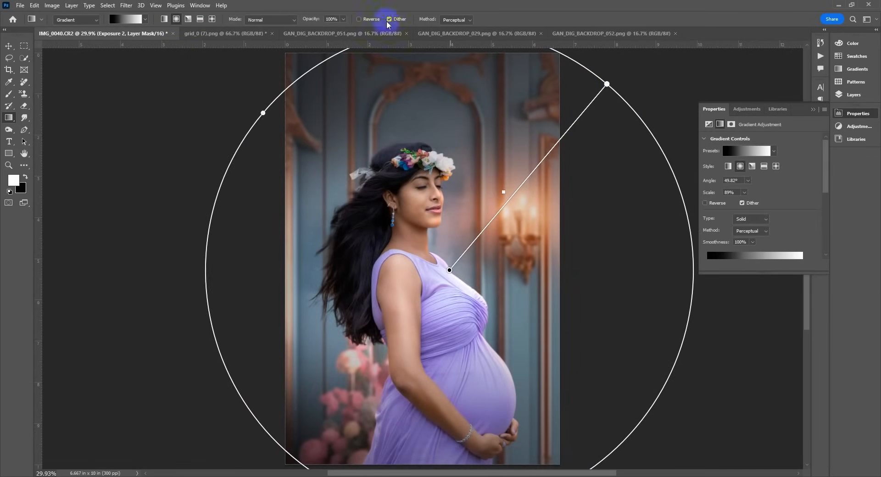
right_click(385, 101)
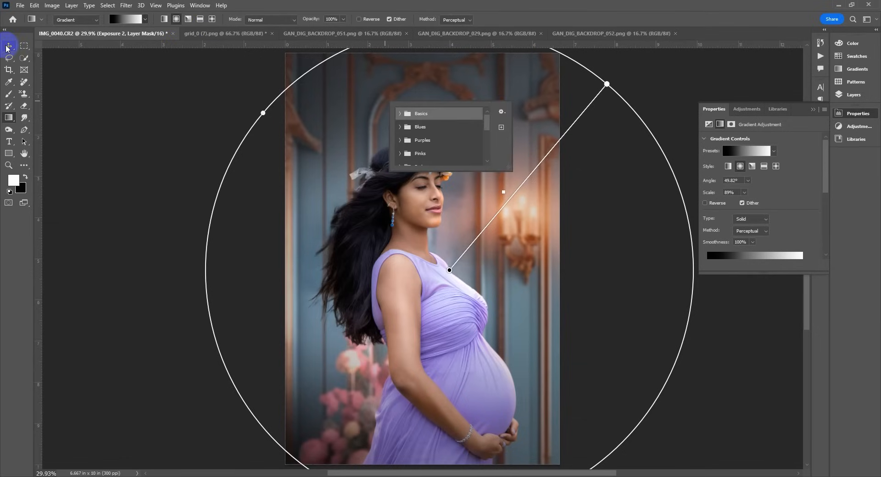
click(7, 48)
key(ctrl+minus)
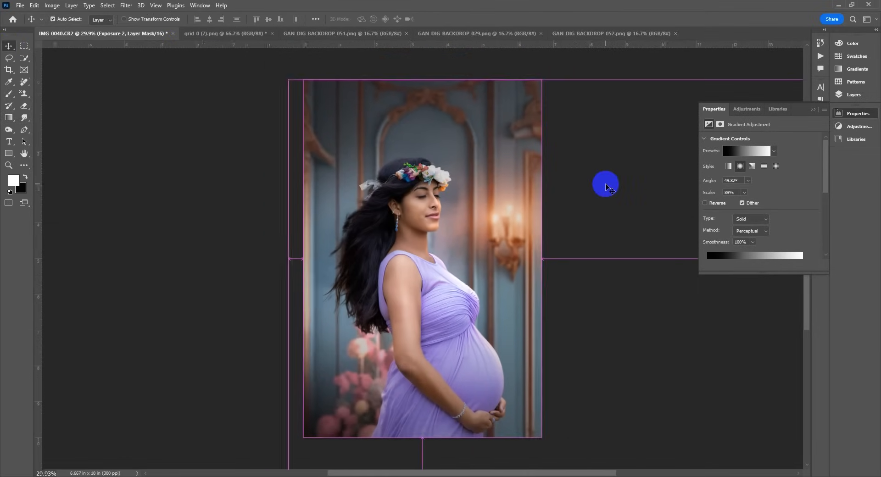
Add a Color Lookup adjustment on top of the layers, try several 3DLUT looks and choose FallColors.look
click(857, 113)
click(854, 95)
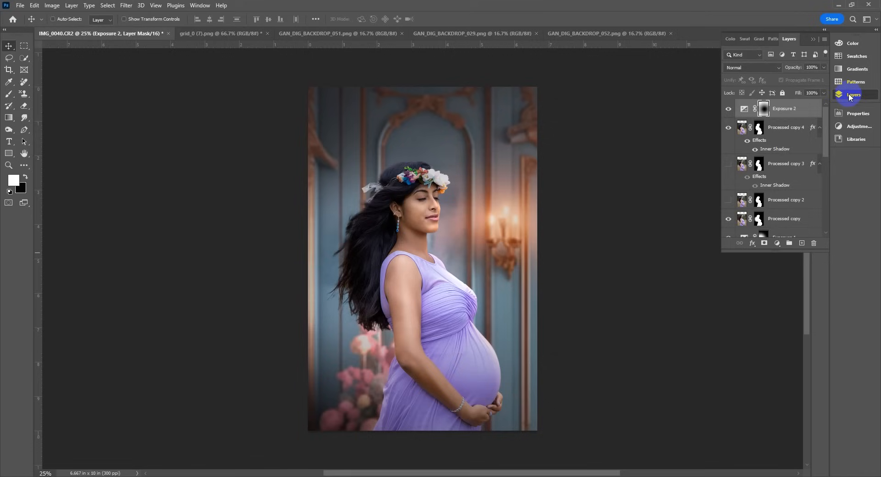
click(777, 242)
click(799, 365)
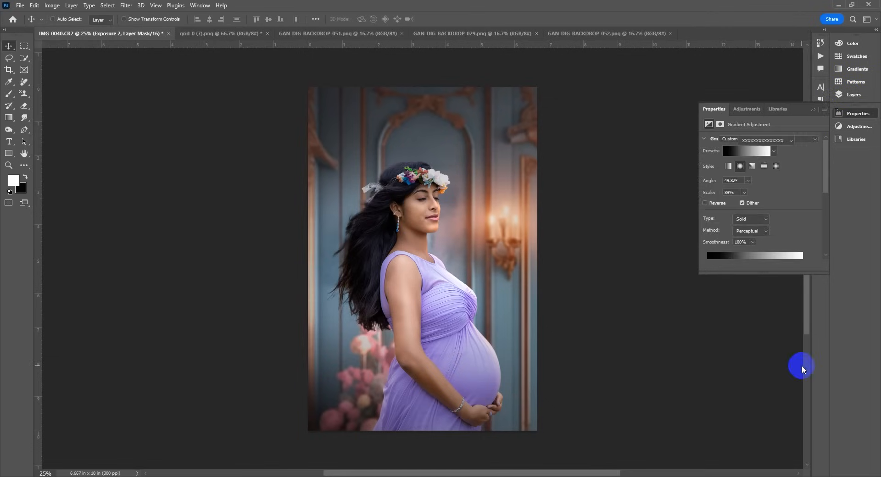
click(761, 141)
click(759, 177)
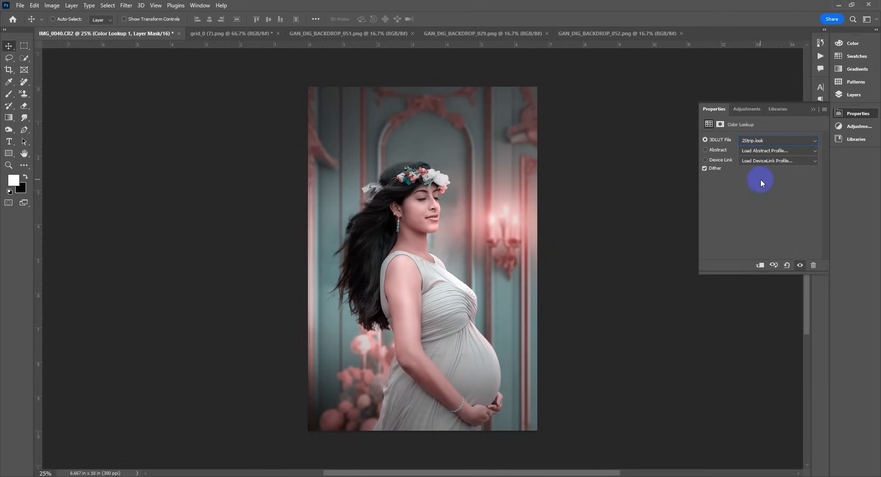
key(Down)
key(Down)
key(Down)
key(Down)
key(Down)
key(Down)
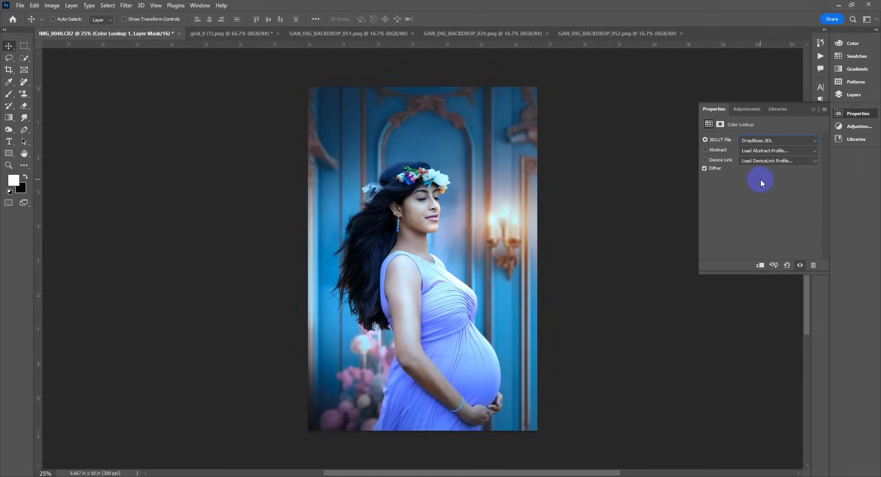
key(Down)
key(Down)
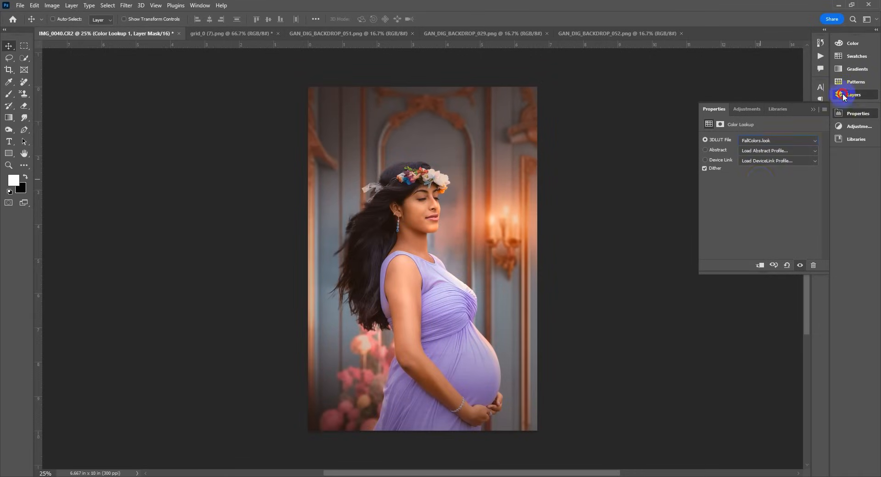
Reduce the Color Lookup layer's fill to 38% and check the composite without the surrounding panels
click(844, 95)
drag(802, 105, 795, 106)
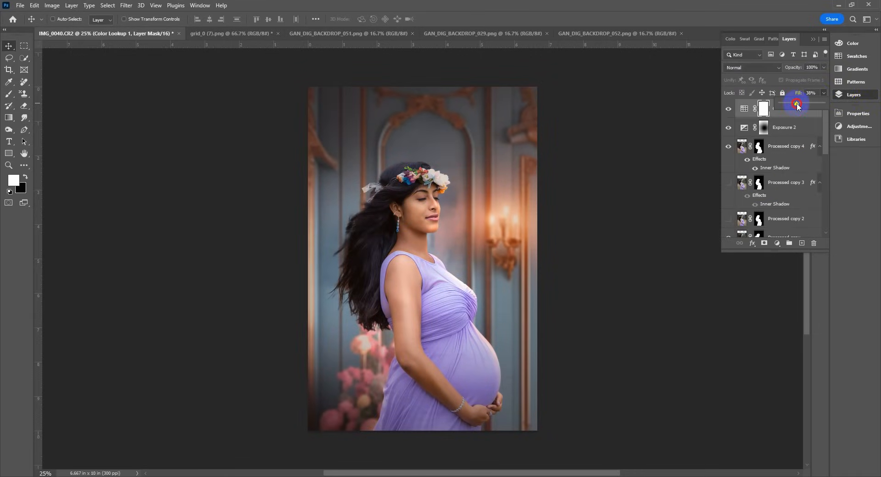
key(Tab)
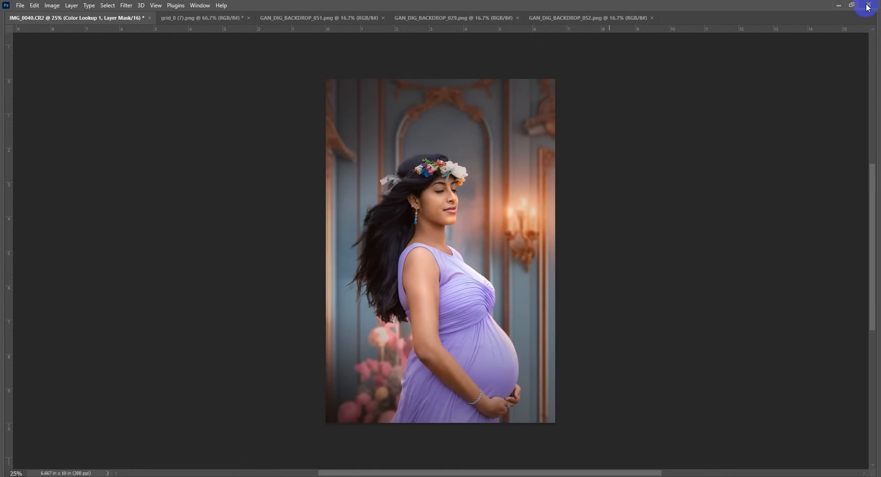
key(Tab)
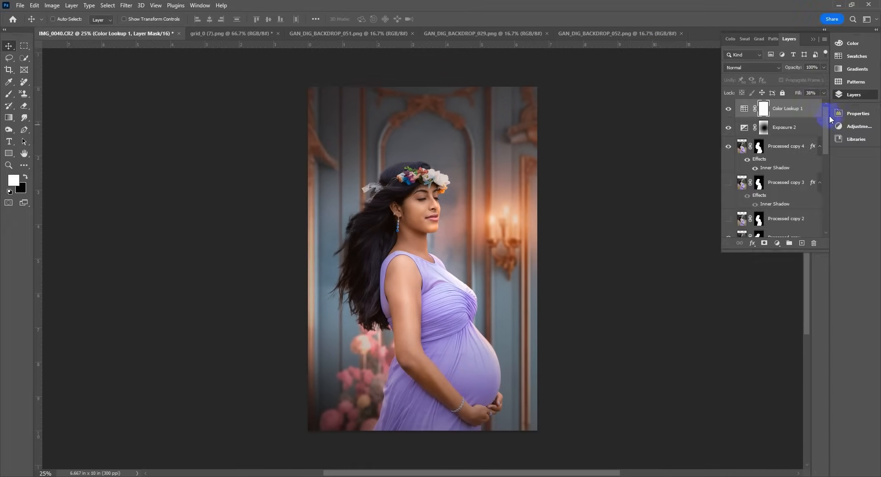
Compare the composite with the original photo by isolating the Background layer, then view the full edit without panels
drag(826, 124, 825, 218)
alt+click(730, 228)
alt+click(730, 228)
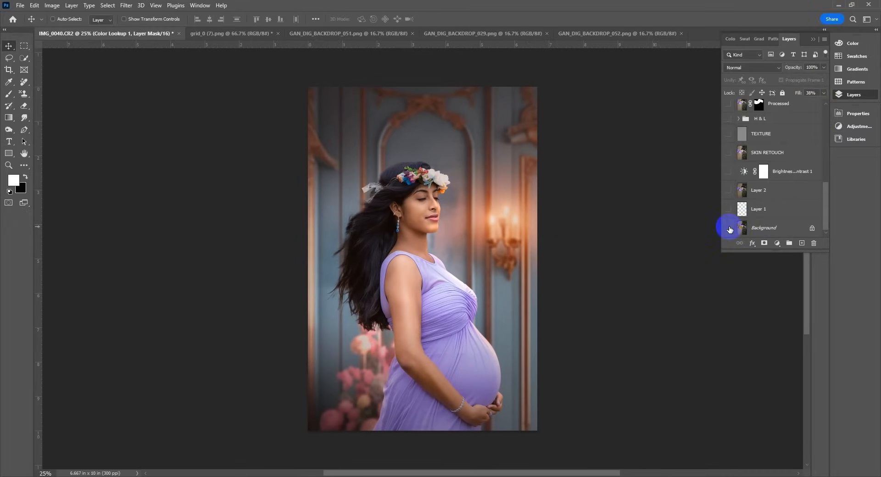
key(Tab)
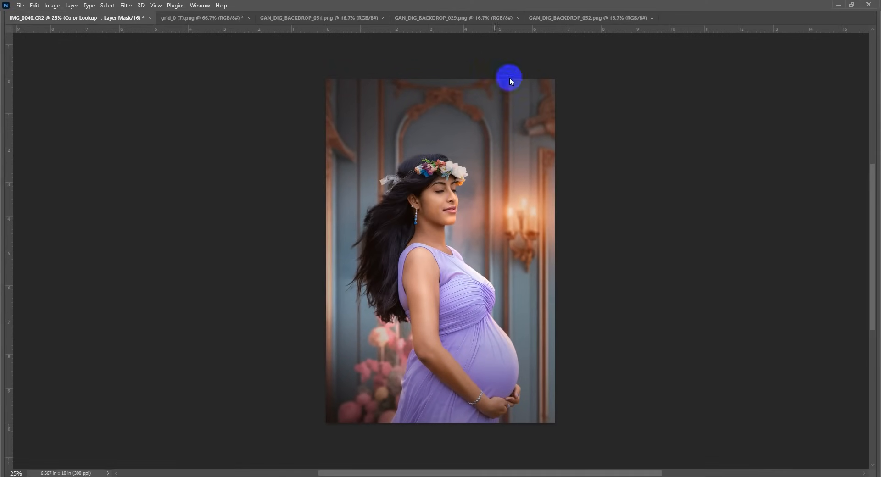
Compare the original IMG_0040-2 and the finished composite side by side, examining the woman's face, hair and dress both up close and in full
click(454, 207)
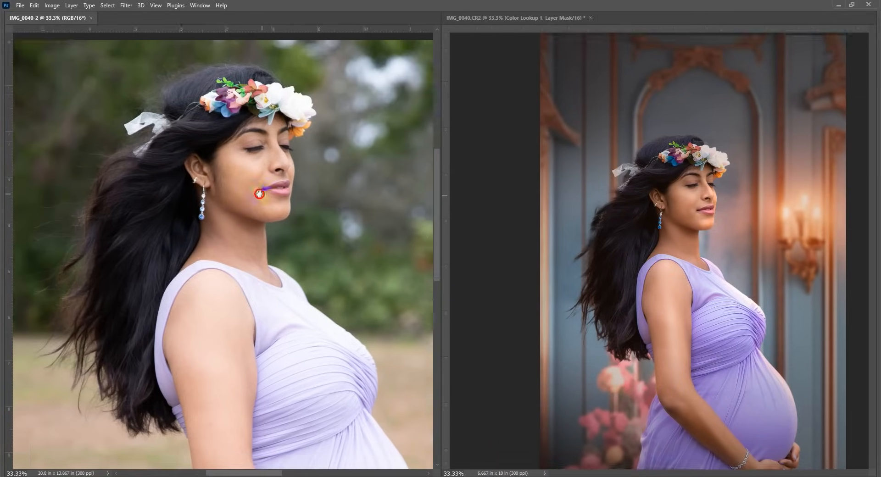
drag(278, 197, 259, 194)
key(ctrl+minus)
key(ctrl+minus)
drag(269, 292, 253, 251)
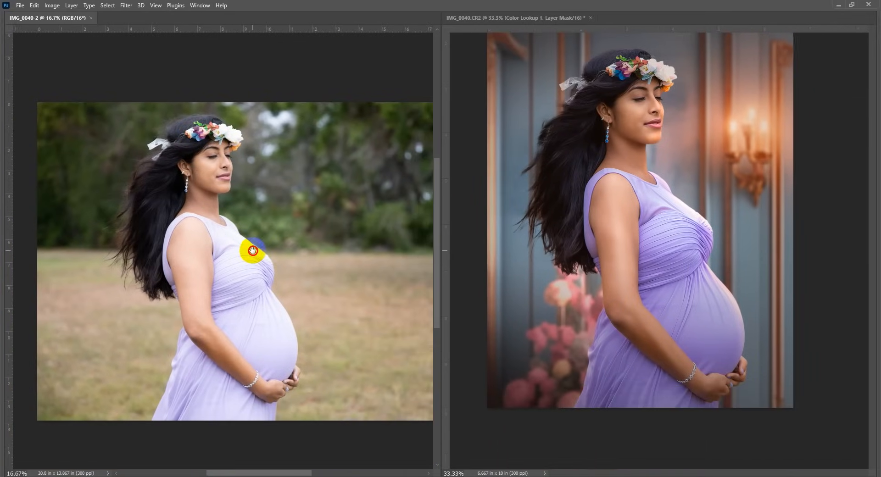
drag(633, 145, 634, 186)
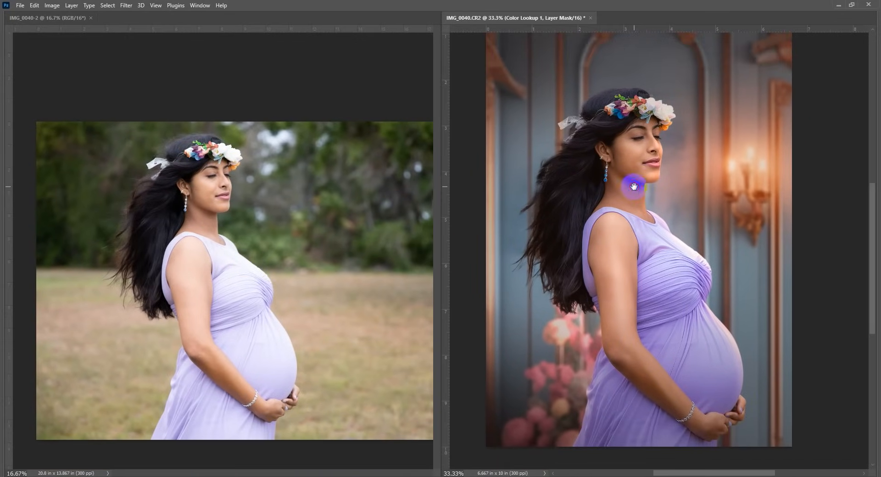
click(639, 144)
click(163, 196)
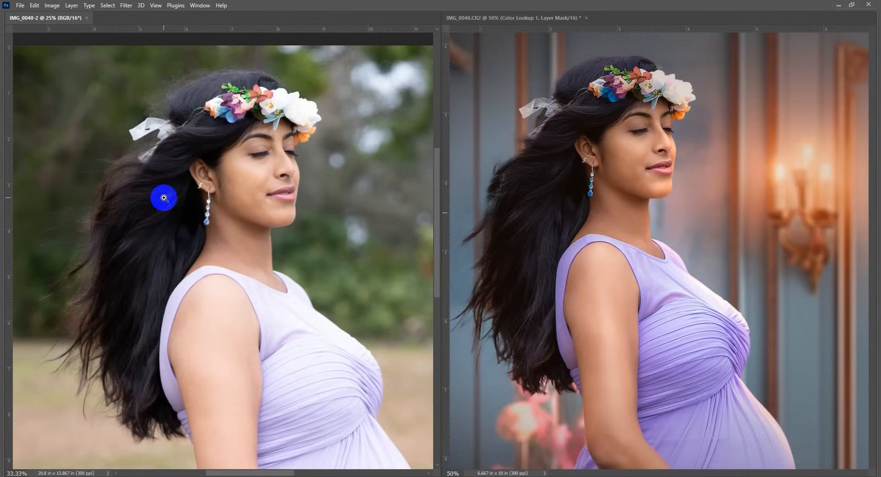
alt+click(267, 205)
alt+click(610, 186)
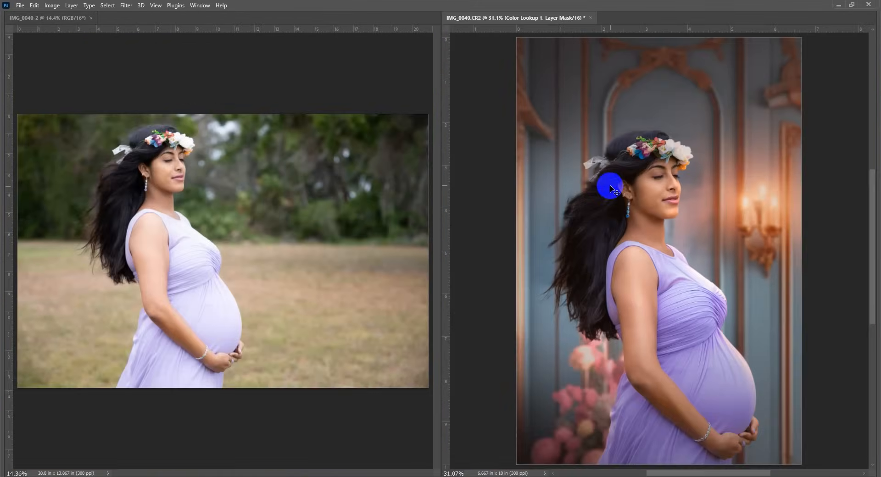